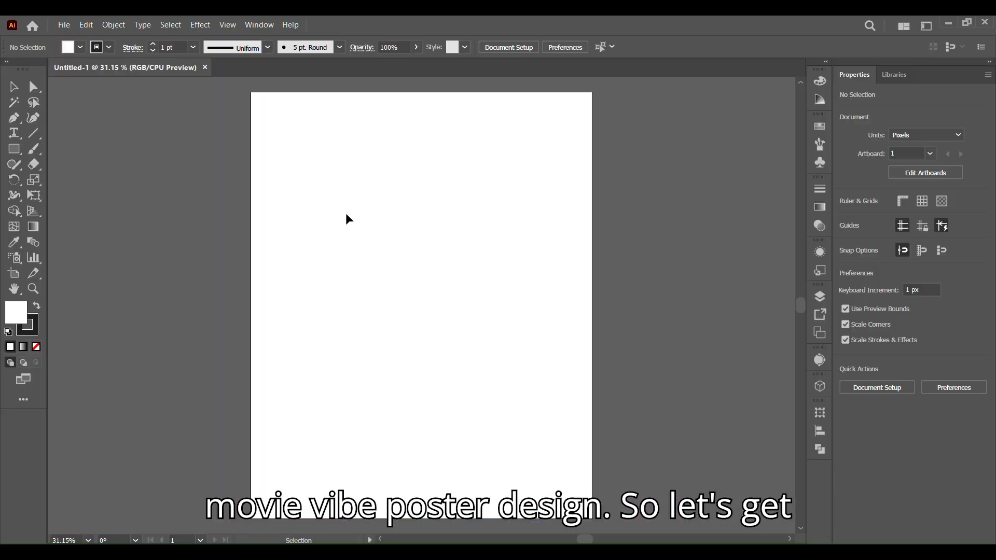
Draw a 1080 × 1350 px rectangle covering the artboard, without a stroke, and fill it with a radial gradient
click(17, 150)
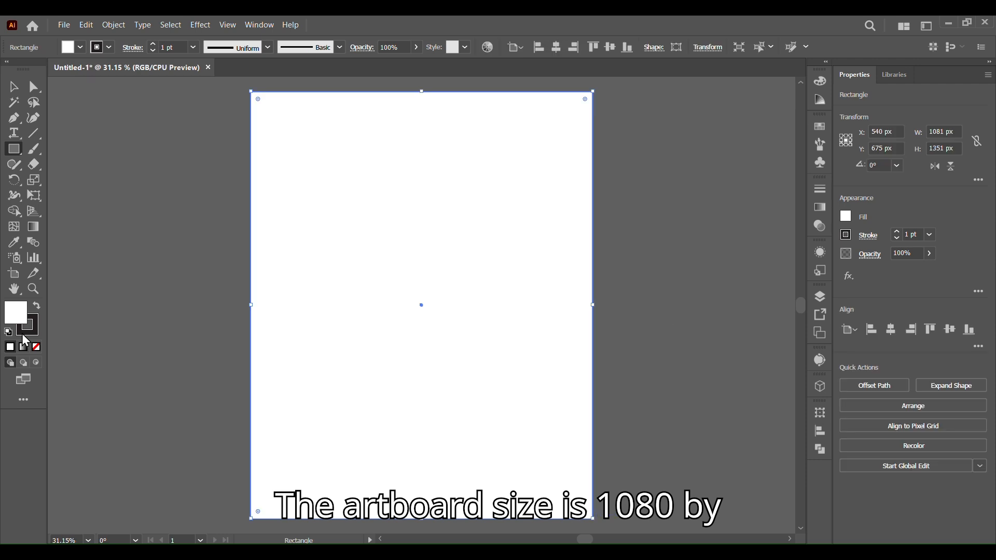
click(820, 81)
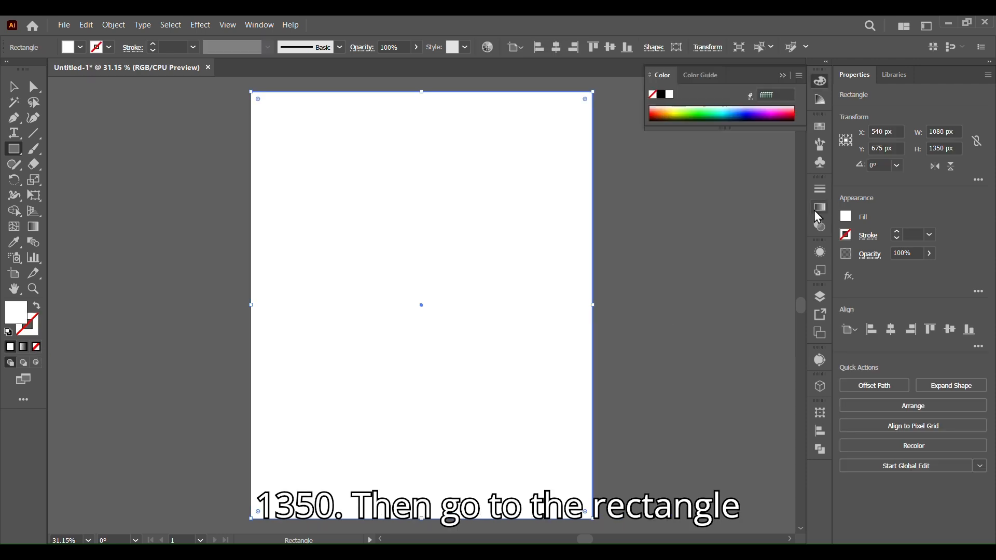
click(821, 208)
click(671, 206)
click(737, 204)
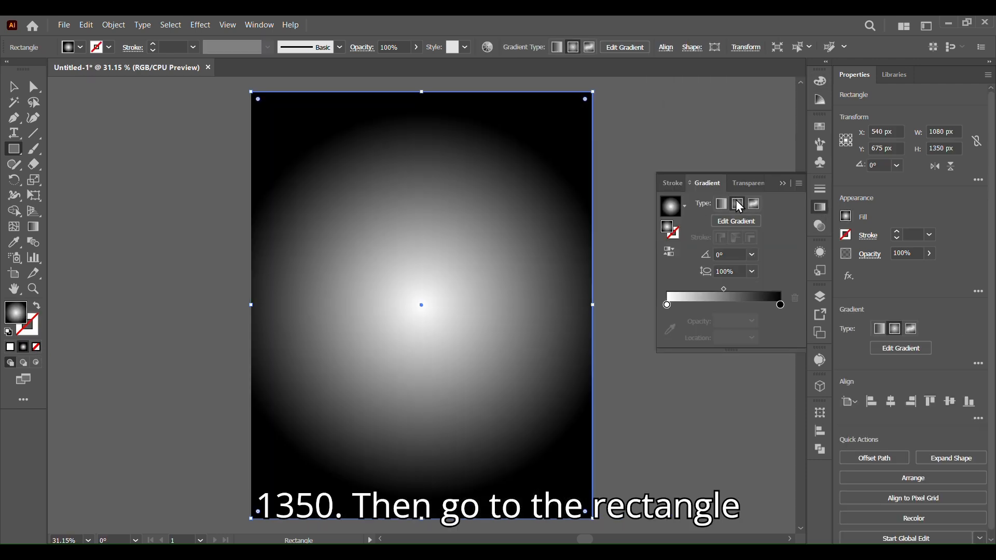
Color the radial gradient's outer stop very dark navy blue and move the gradient midpoint to about 19%
click(781, 305)
double_click(781, 306)
drag(675, 398, 686, 399)
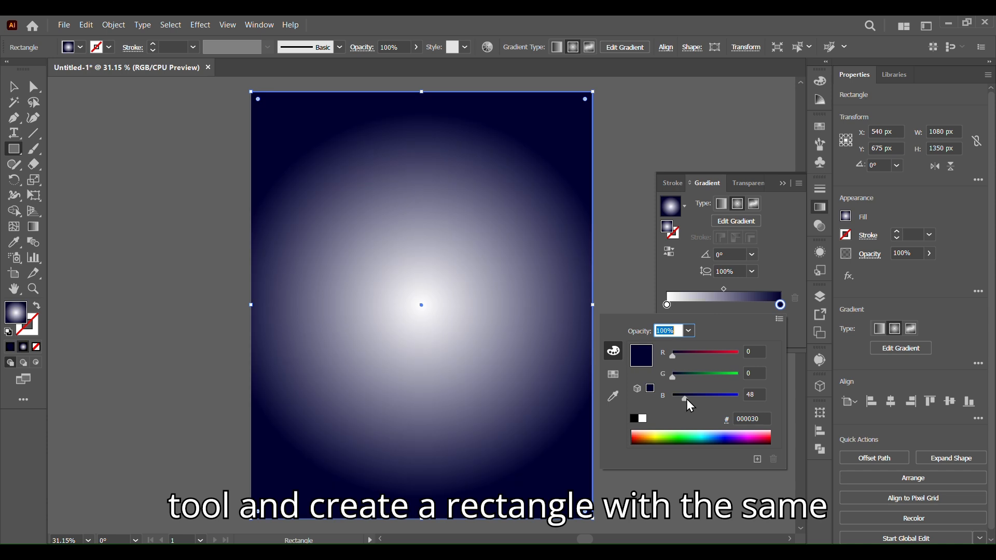
click(614, 375)
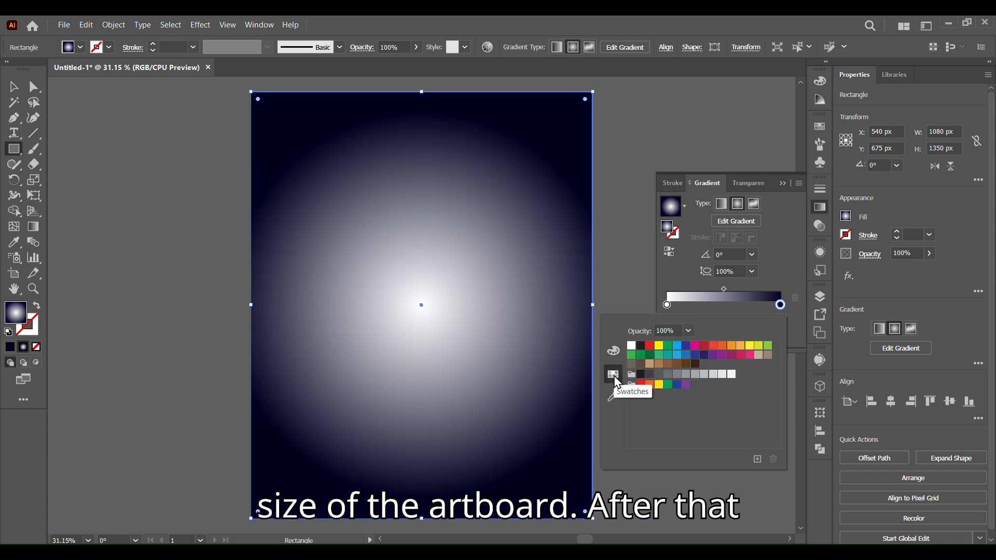
drag(725, 289, 688, 291)
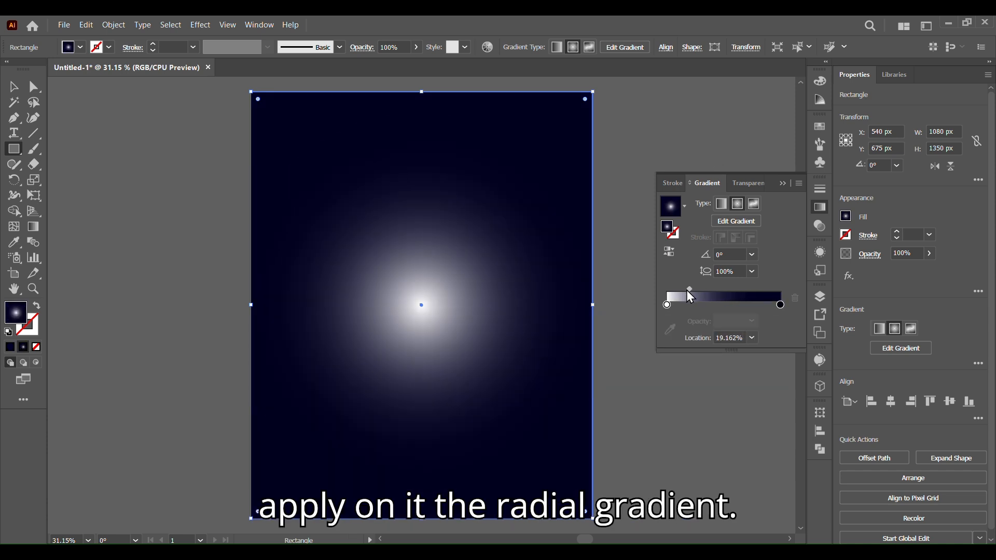
Lock the gradient background rectangle
click(112, 26)
mouse_move(308, 138)
click(346, 133)
click(252, 199)
key(Escape)
Draw a vertical line about 1408 px long, spanning beyond the artboard's height, and give it a white 1 pt stroke
click(34, 134)
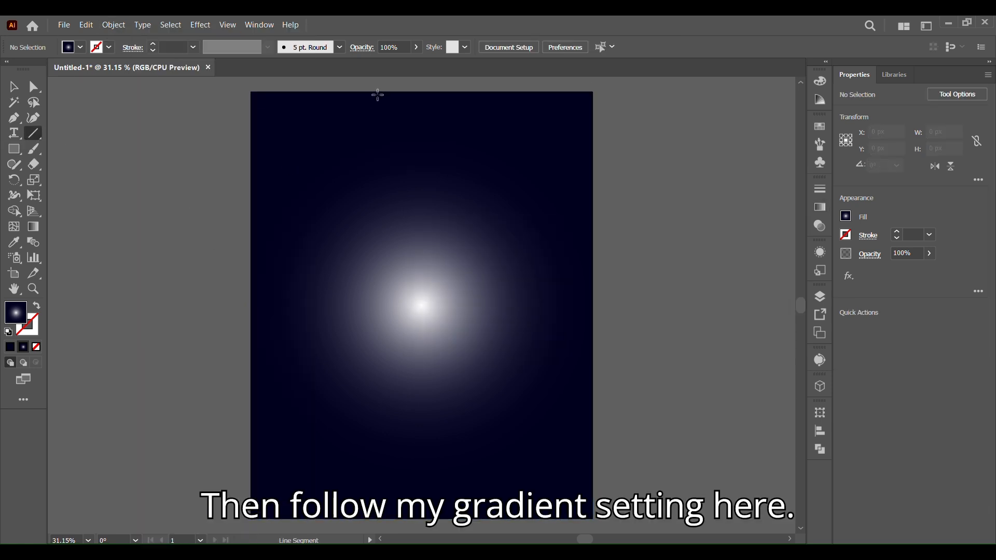
drag(396, 83, 397, 530)
click(109, 47)
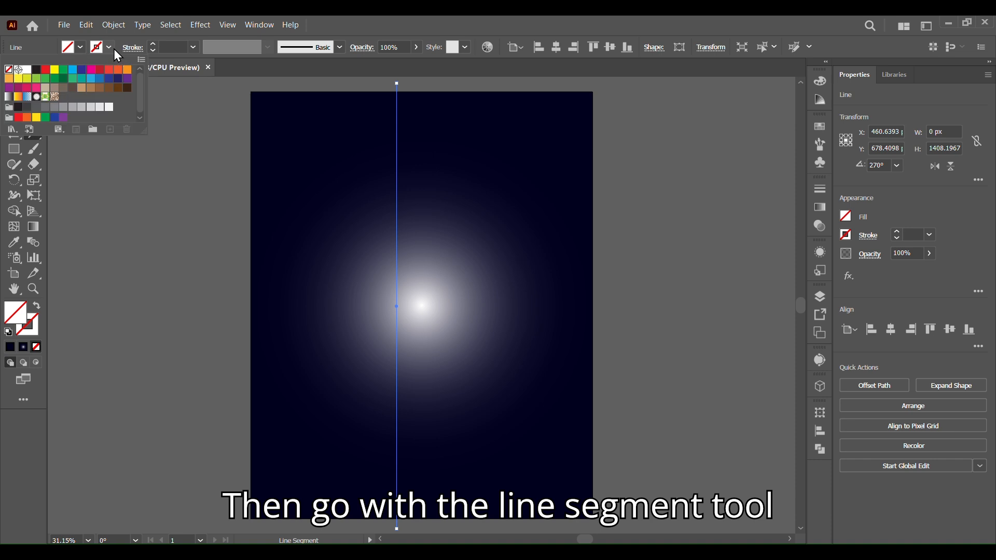
click(15, 87)
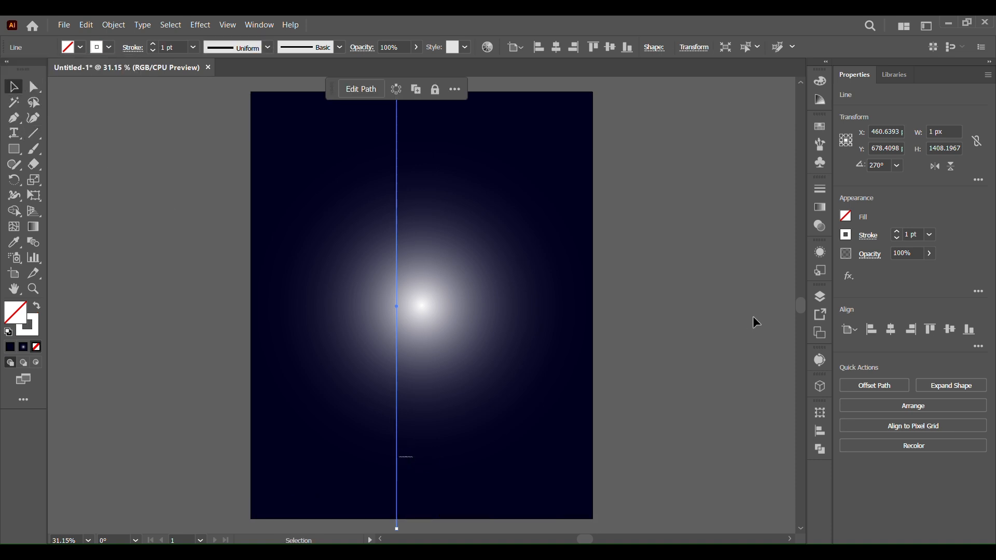
Center the white vertical line horizontally and vertically on the artboard and lock it
click(754, 319)
alt+drag(397, 461, 410, 457)
click(891, 330)
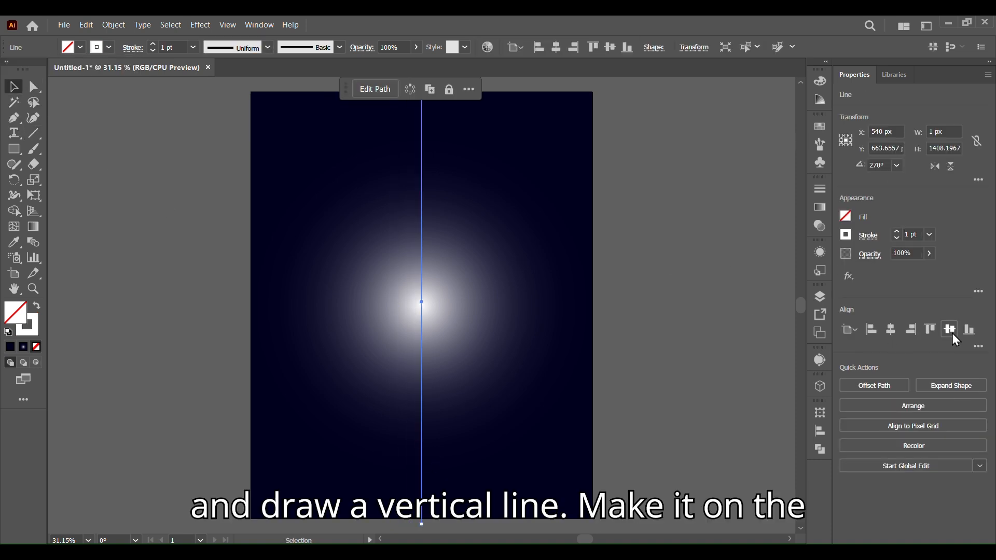
click(950, 330)
click(752, 327)
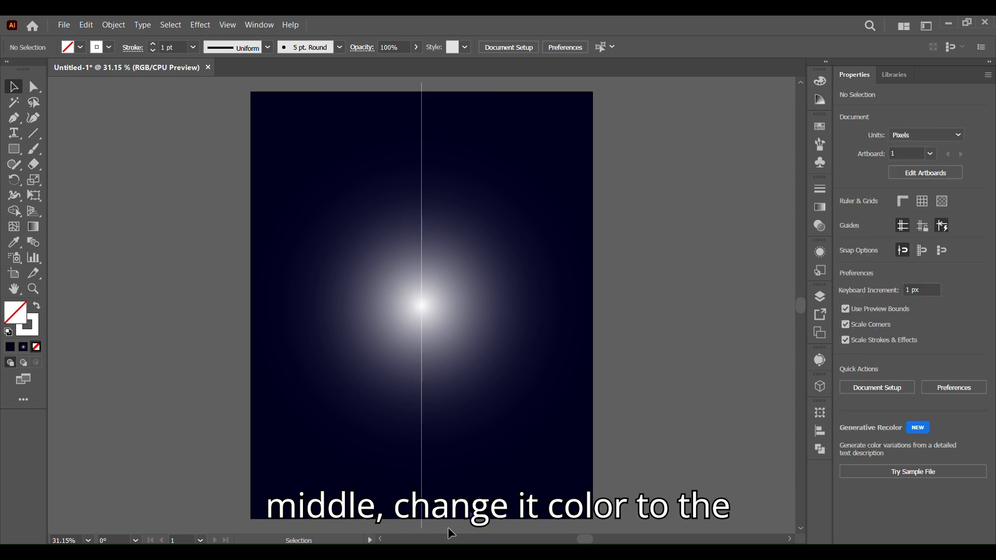
click(422, 527)
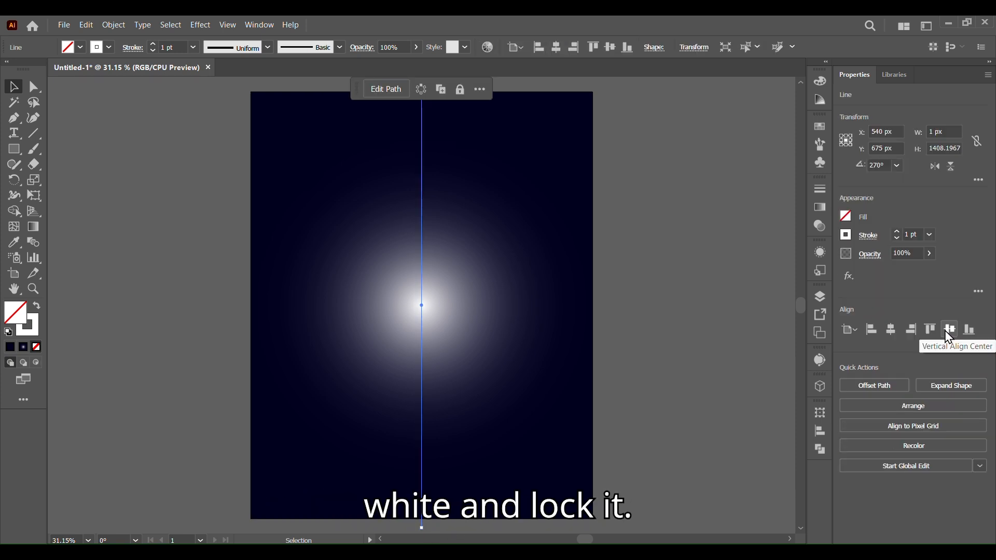
click(106, 26)
mouse_move(156, 131)
click(318, 135)
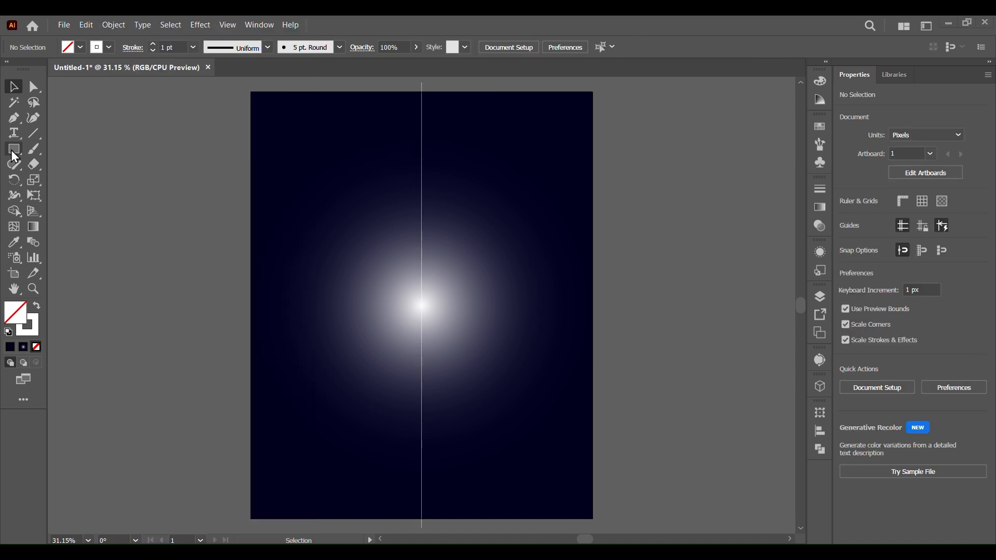
Add left-to-right point text reading "HORROR NIGHT" in the empty area beside the artboard
click(14, 133)
click(190, 248)
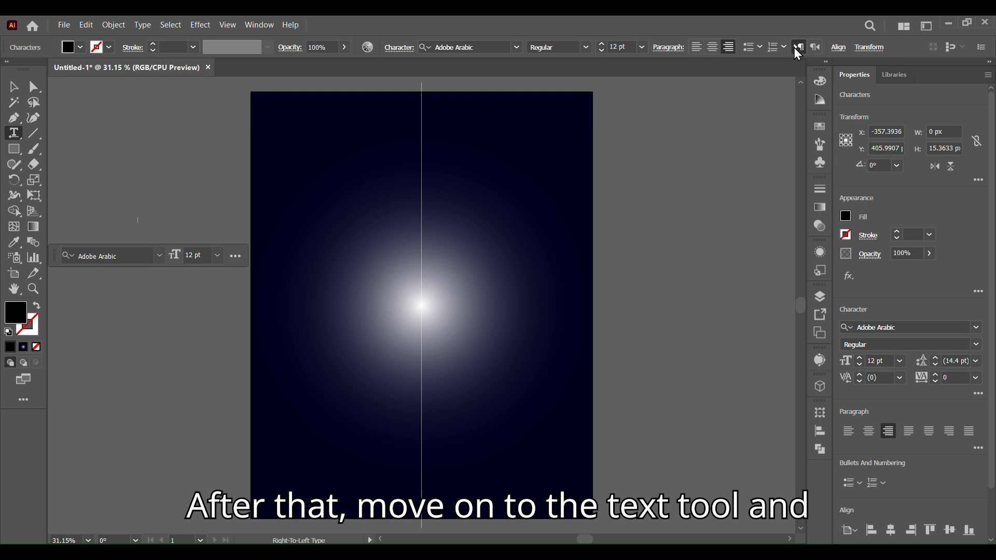
click(798, 47)
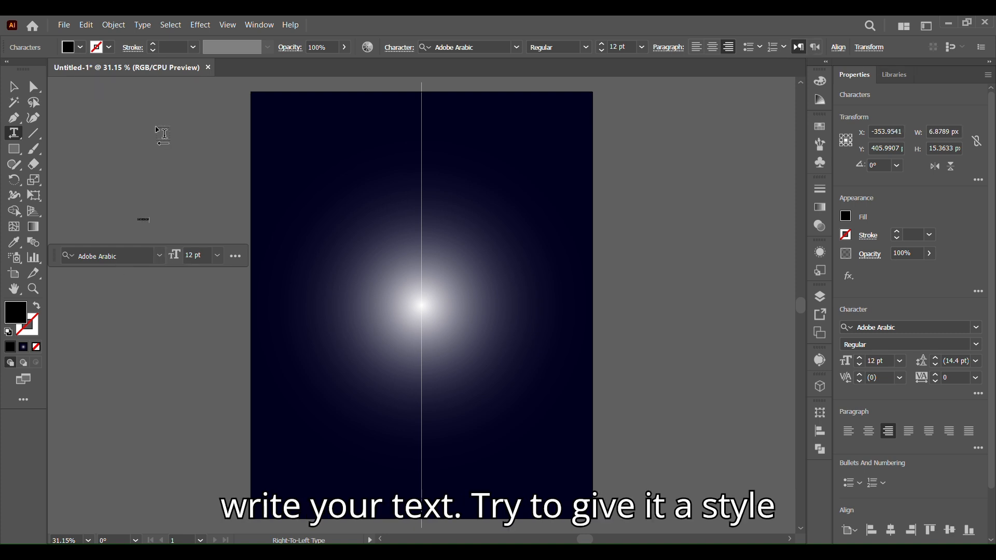
text(HORROR NIGHT)
Fill the HORROR NIGHT text with white and enlarge it to about 74.57 pt
click(14, 87)
click(80, 47)
click(30, 71)
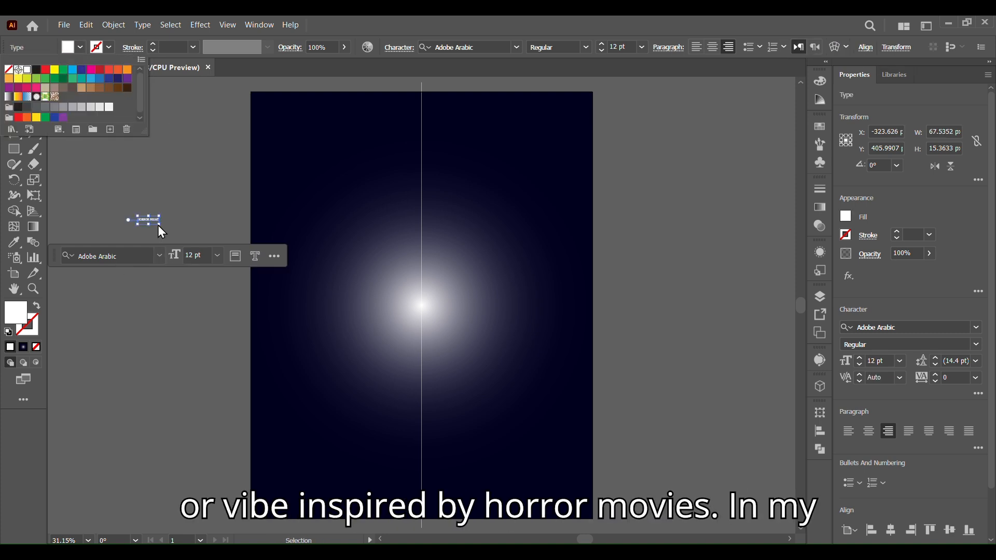
drag(159, 223, 267, 302)
Set the title's font to Acumin Variable Concept in the Wide Bold style
click(976, 327)
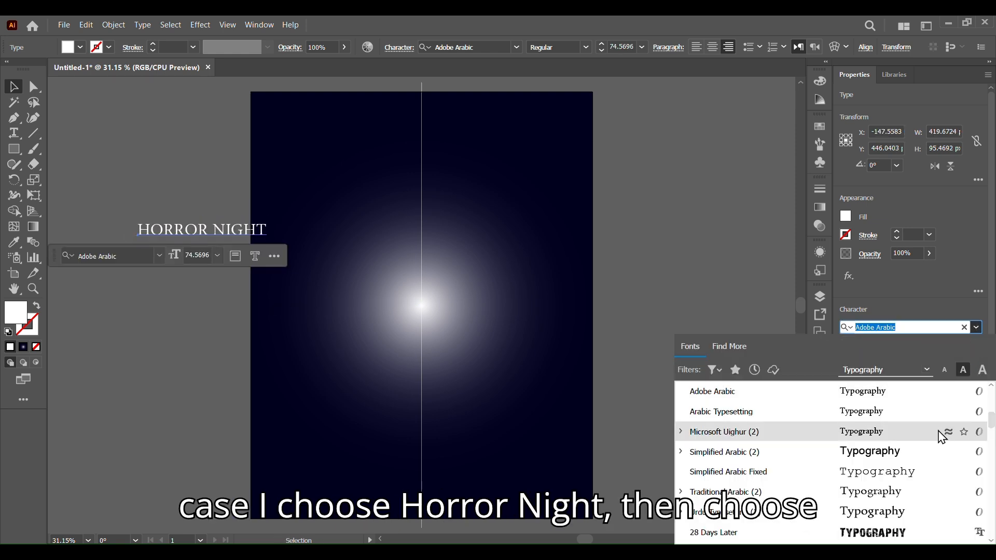
drag(992, 421, 991, 398)
click(819, 394)
click(960, 344)
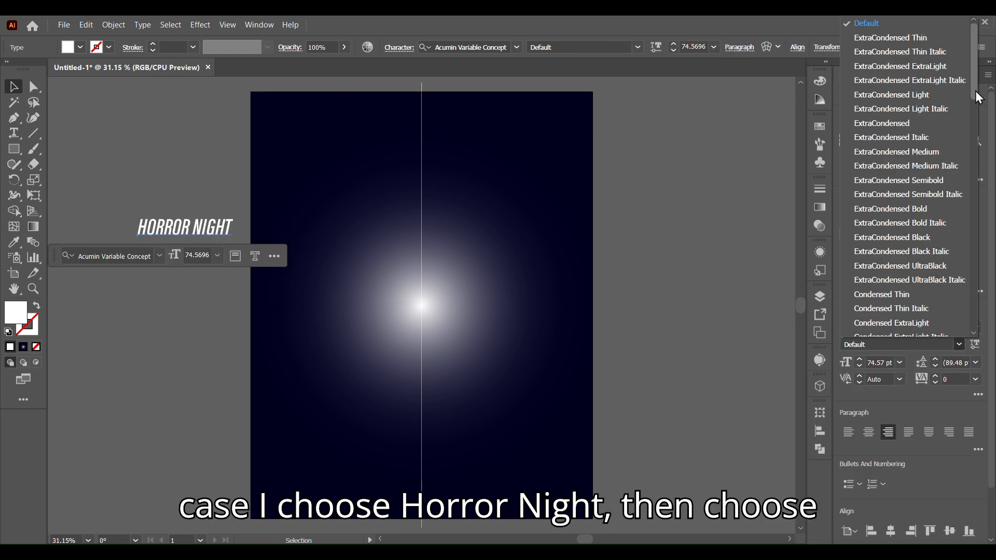
drag(976, 91, 983, 331)
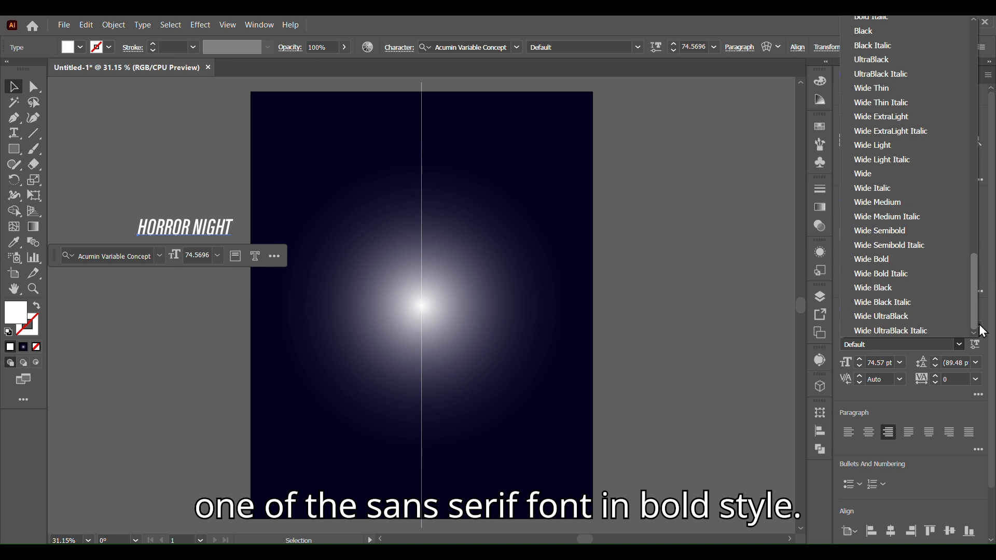
click(872, 260)
Convert the title to outlines and fit it between the center line and the artboard's right edge, about 532 px wide
right_click(306, 360)
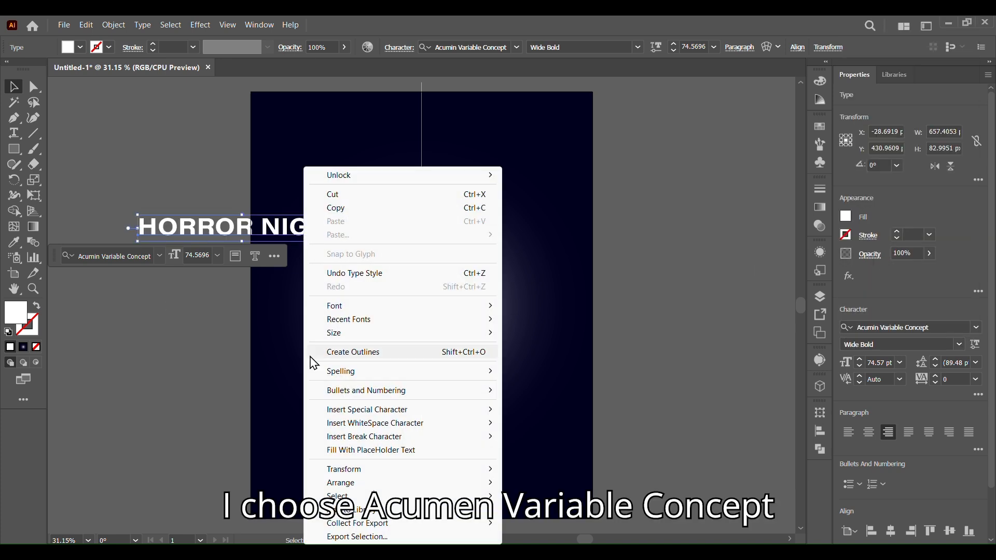
click(310, 357)
drag(232, 235, 517, 311)
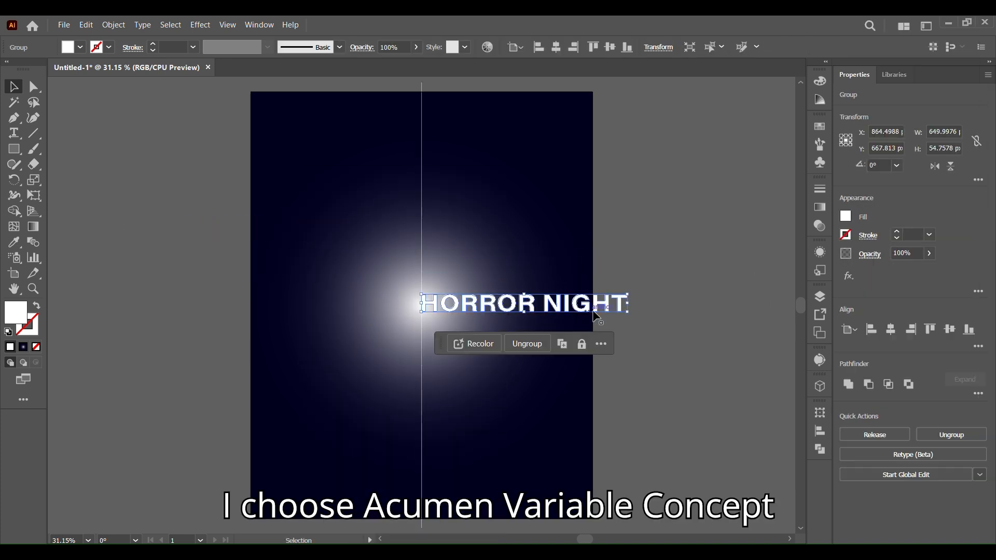
drag(629, 313, 592, 309)
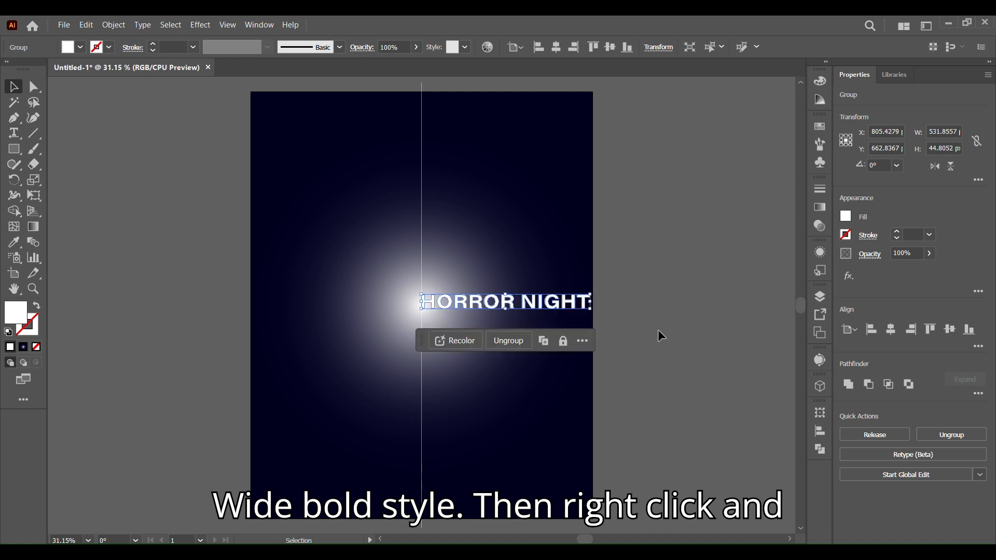
click(659, 342)
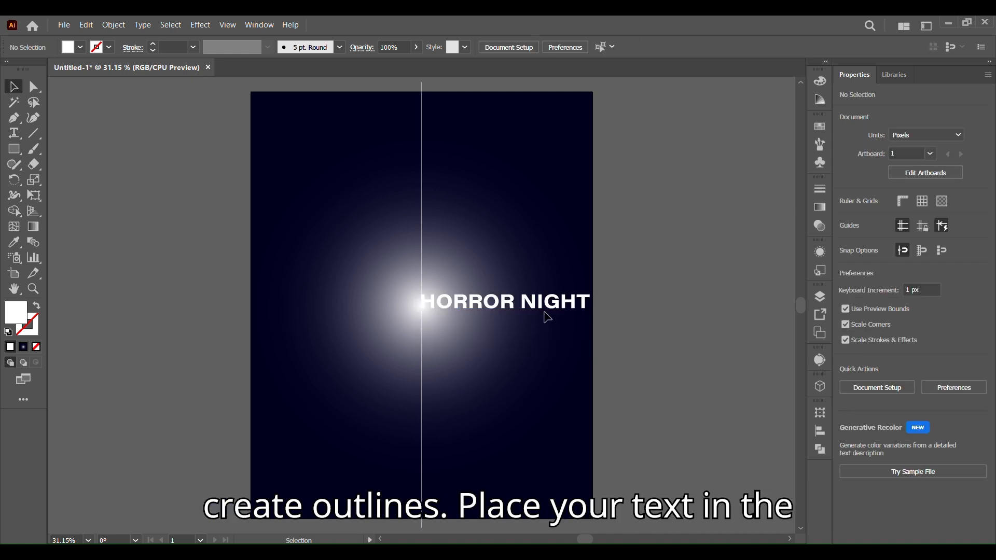
Shrink the title to about 386 px wide, place it within the artboard's right half and center it vertically
click(542, 311)
click(949, 329)
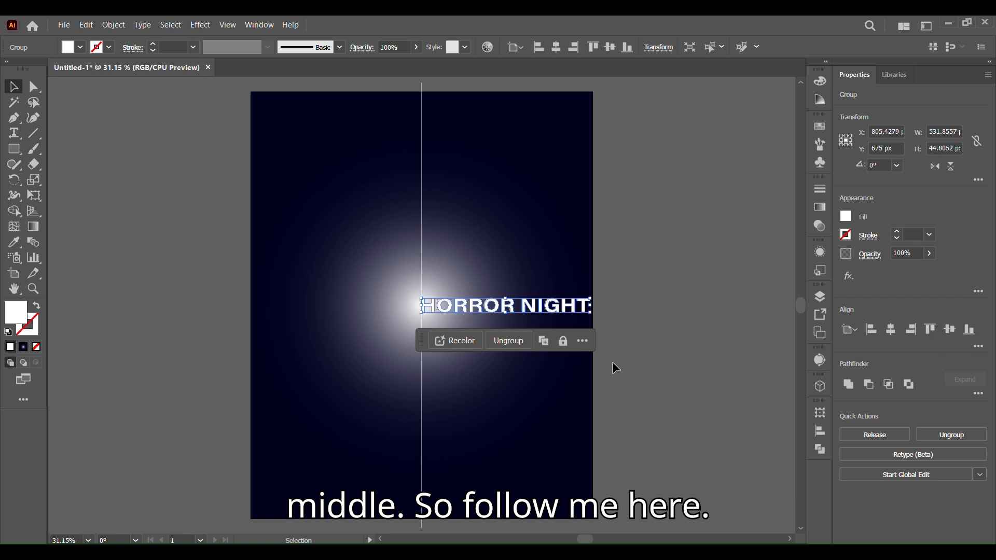
click(425, 298)
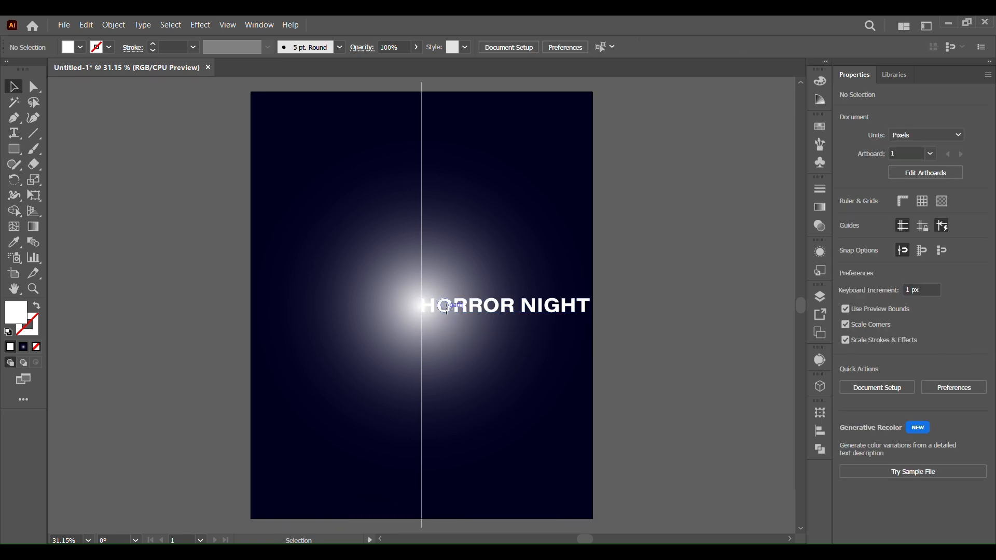
click(423, 301)
drag(423, 300, 467, 329)
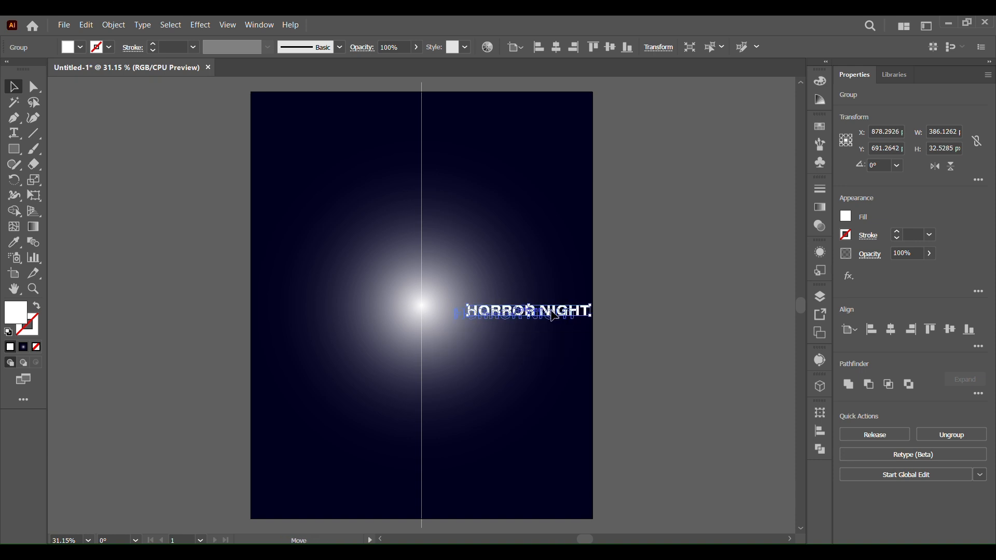
click(952, 331)
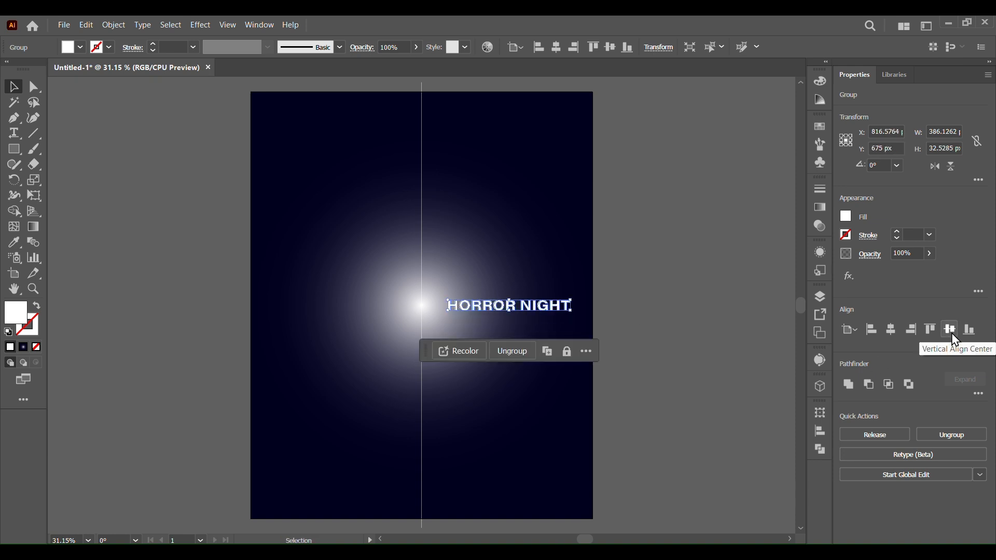
click(676, 390)
Recolor the letters of the word NIGHT dark red inside the title group and leave isolation mode
double_click(524, 310)
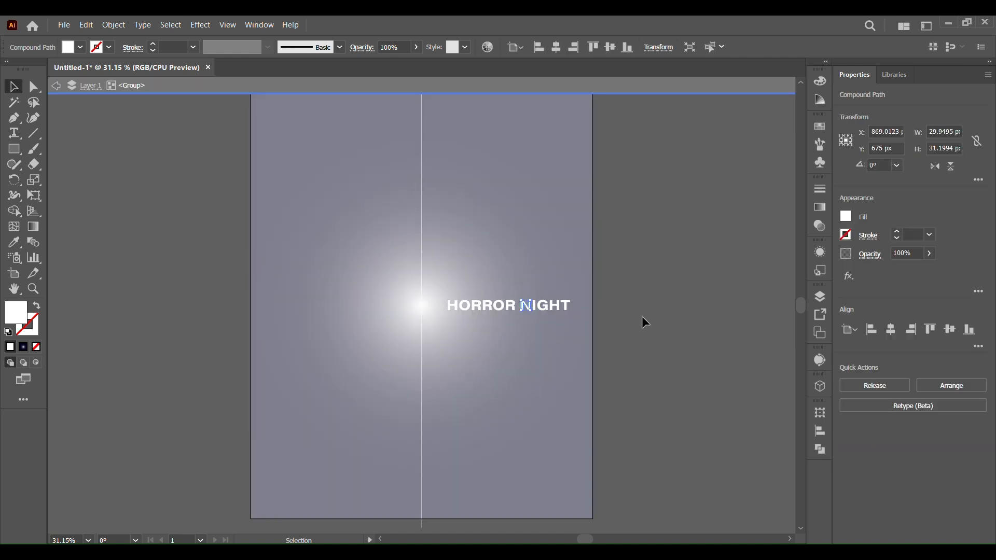
shift+click(535, 309)
shift+click(543, 309)
shift+click(557, 309)
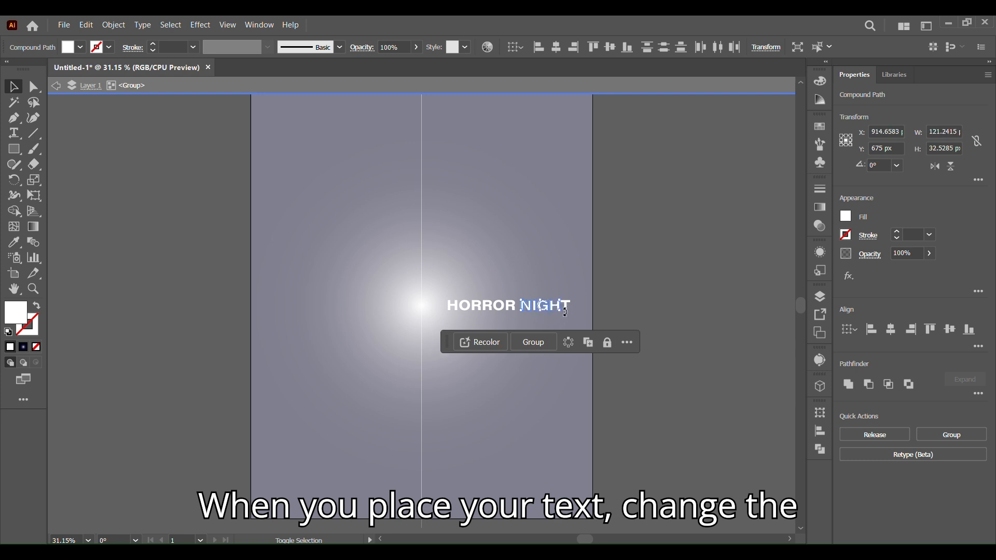
shift+click(566, 310)
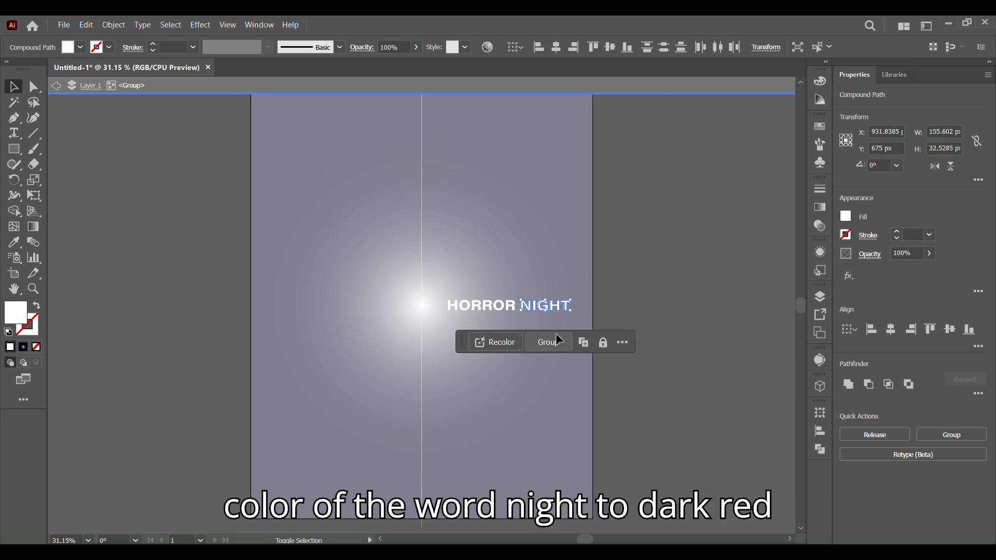
click(80, 47)
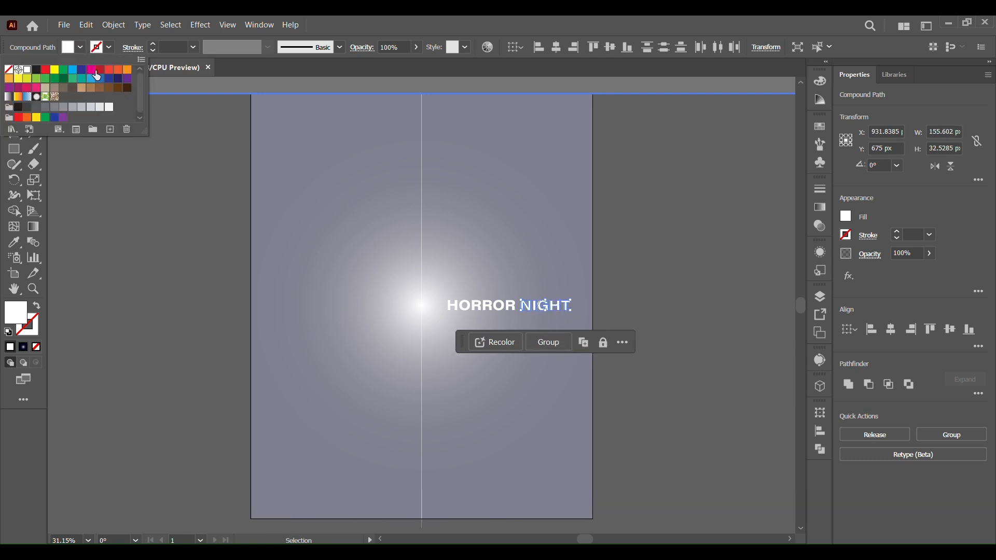
click(99, 70)
click(228, 357)
click(55, 85)
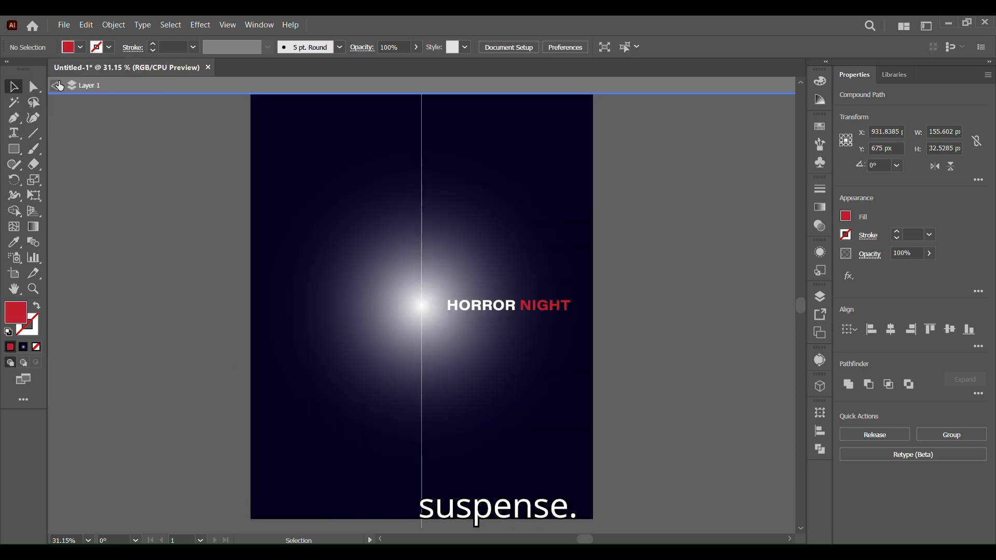
click(55, 84)
Apply a Free Transform perspective distortion to the title so its right end flares to about 130 px tall
click(552, 314)
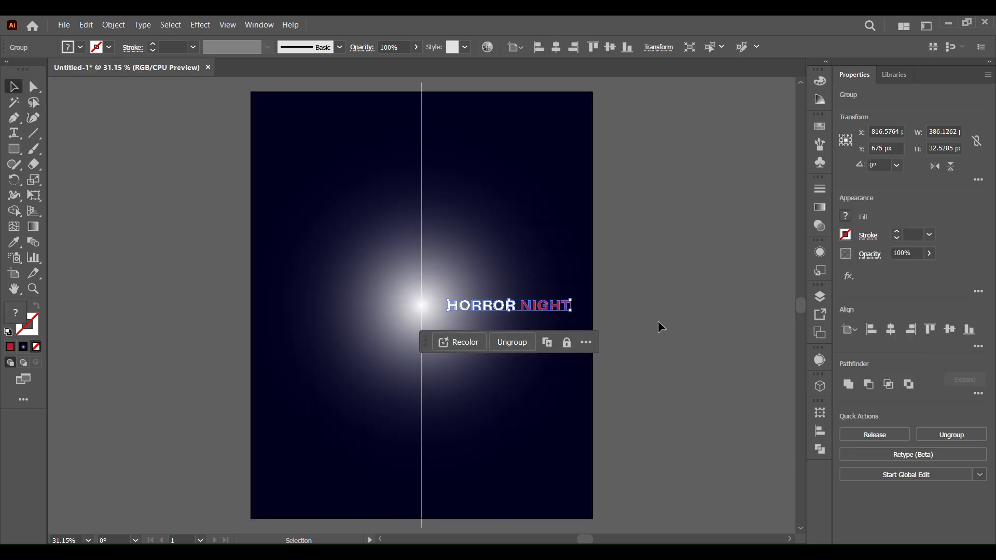
click(33, 196)
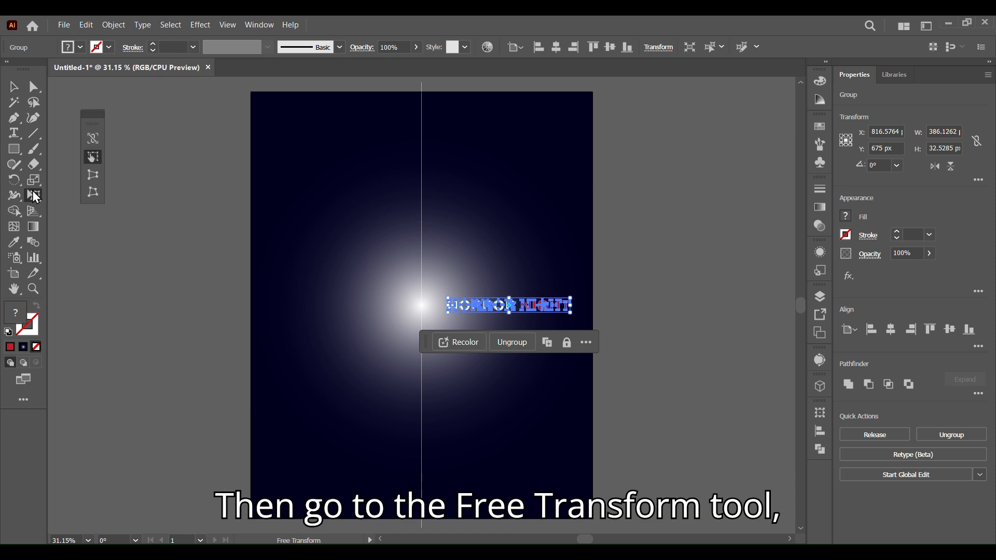
click(94, 177)
drag(572, 299, 590, 274)
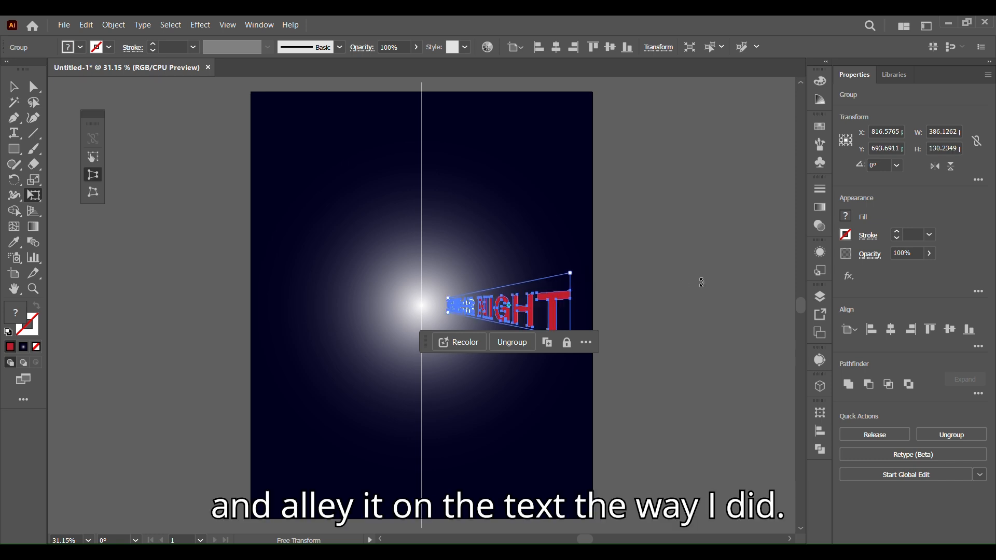
Widen the title to about 403 px and deepen its Free Transform perspective so it becomes about 191 px tall
click(13, 87)
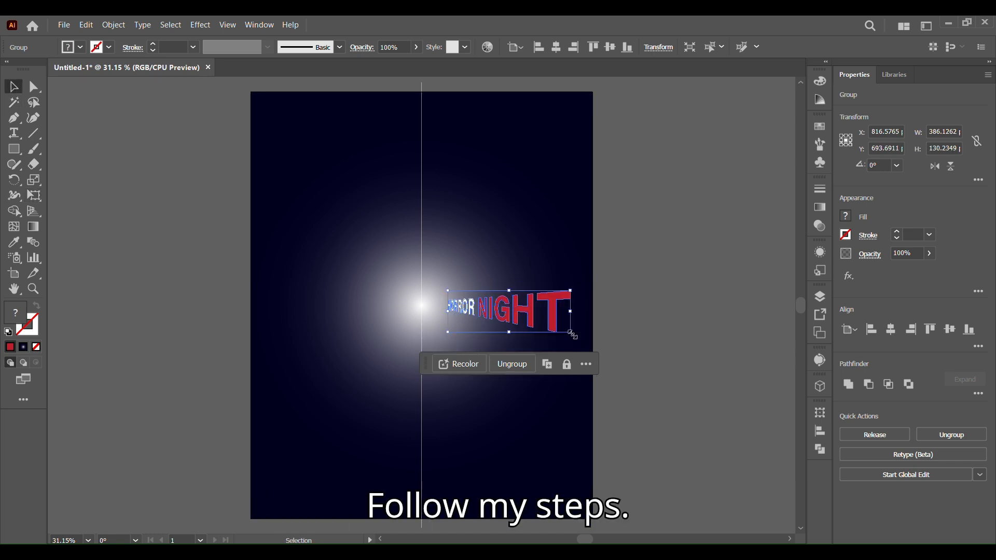
click(34, 195)
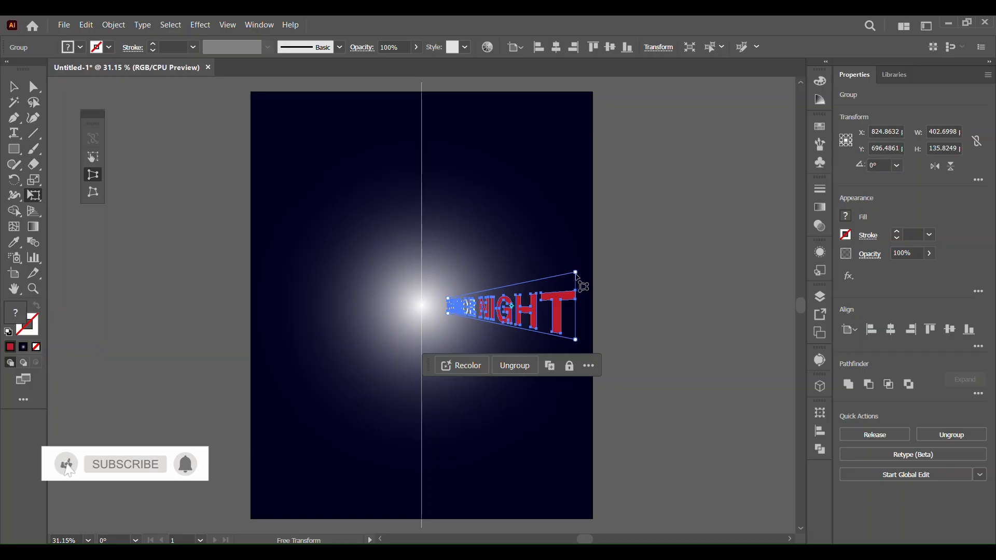
drag(577, 274, 577, 257)
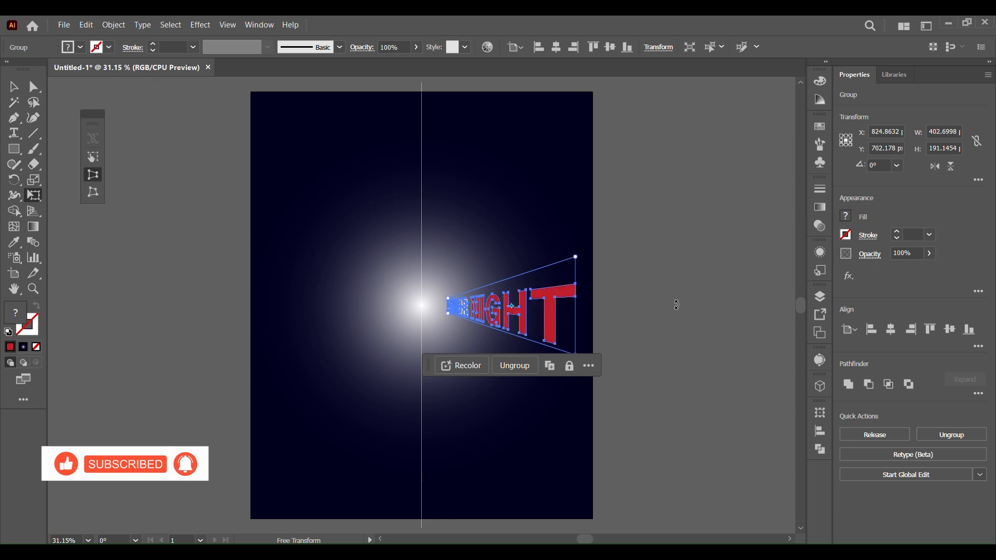
key(v)
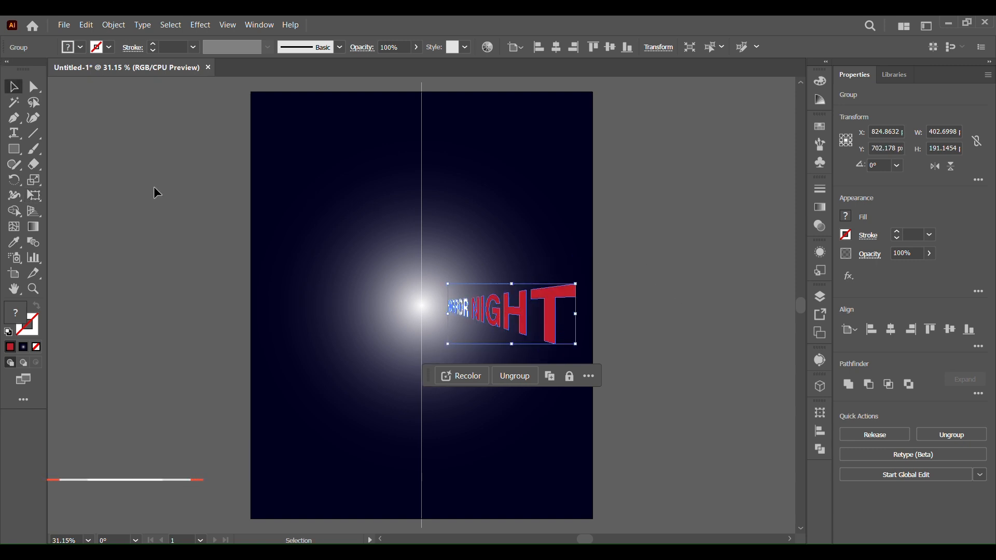
click(171, 262)
key(r)
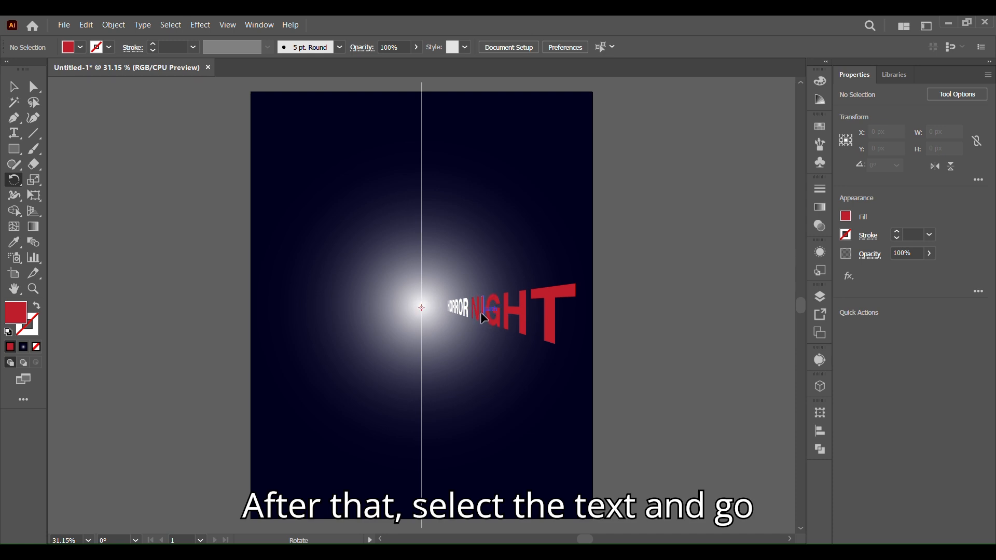
double_click(15, 181)
click(771, 384)
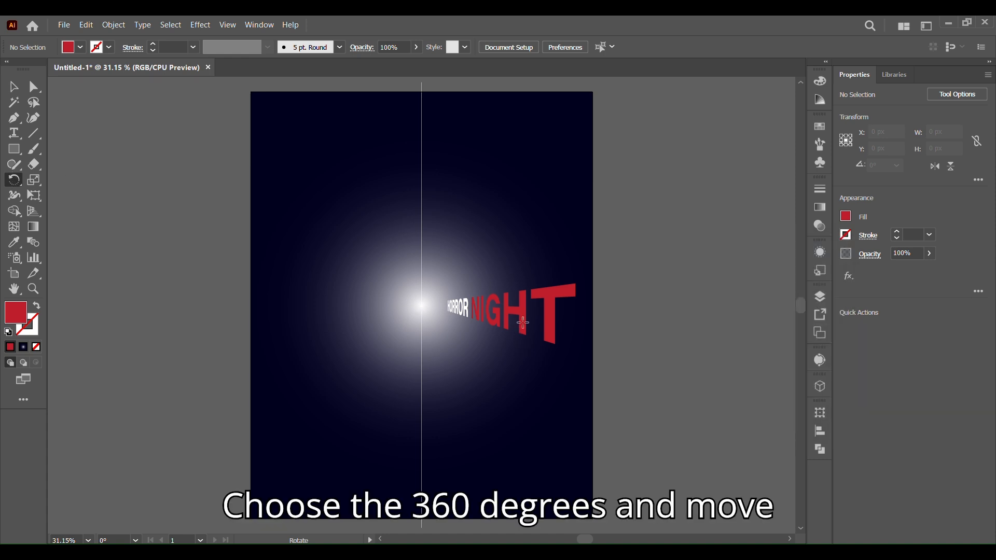
Enlarge the perspective title to about 446 px wide, scaling it from its own center
click(14, 86)
click(530, 336)
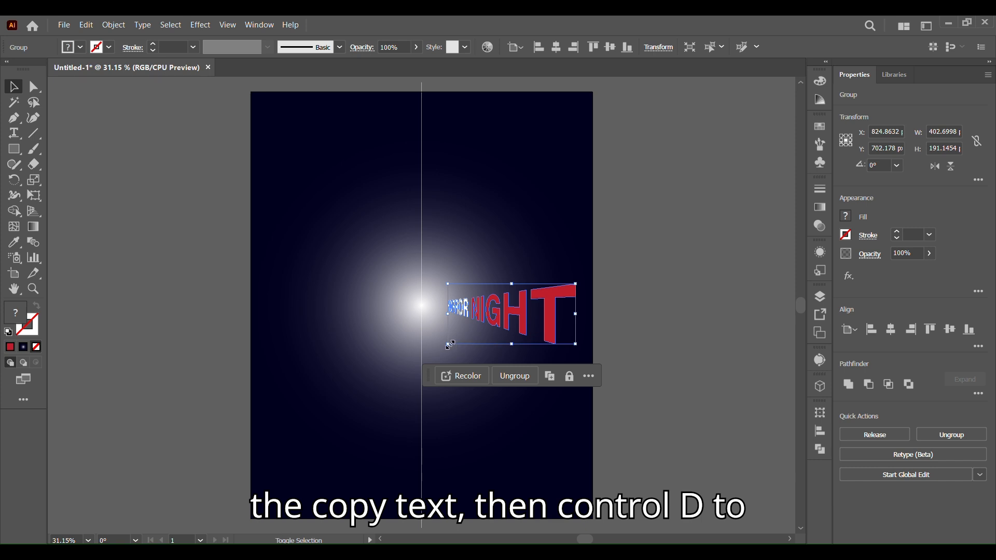
drag(450, 344, 440, 349)
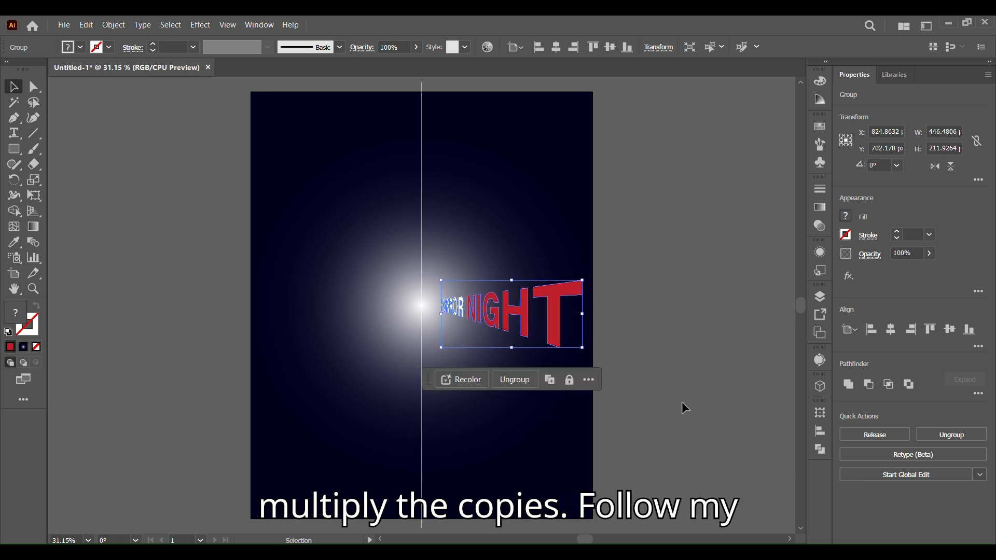
Rotate a copy of the title around the glow's center and repeat it to six copies, forming an arch over the upper half
click(14, 180)
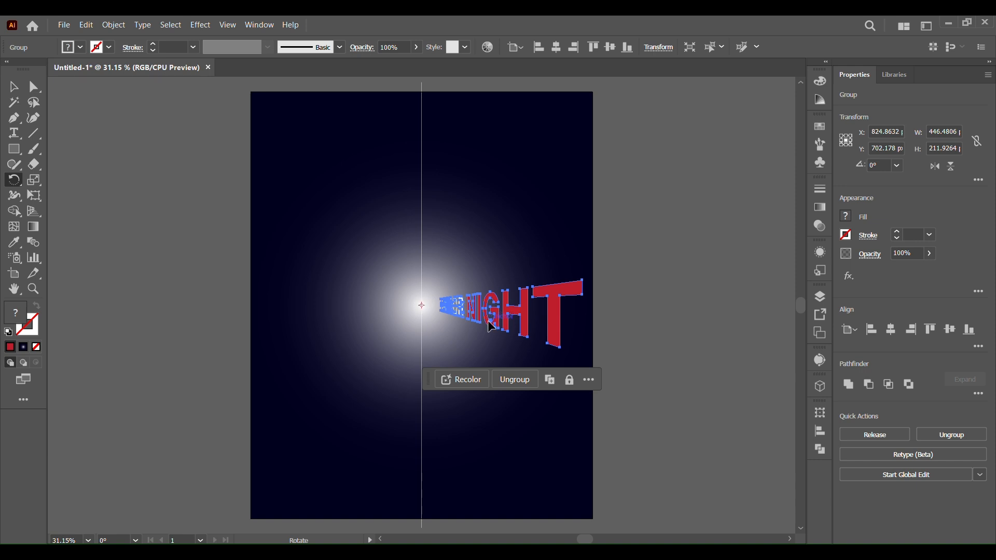
drag(492, 327, 477, 290)
key(ctrl+d)
key(ctrl+d)
key(ctrl+d)
key(ctrl+d)
key(ctrl+d)
key(ctrl+d)
key(ctrl+d)
key(ctrl+d)
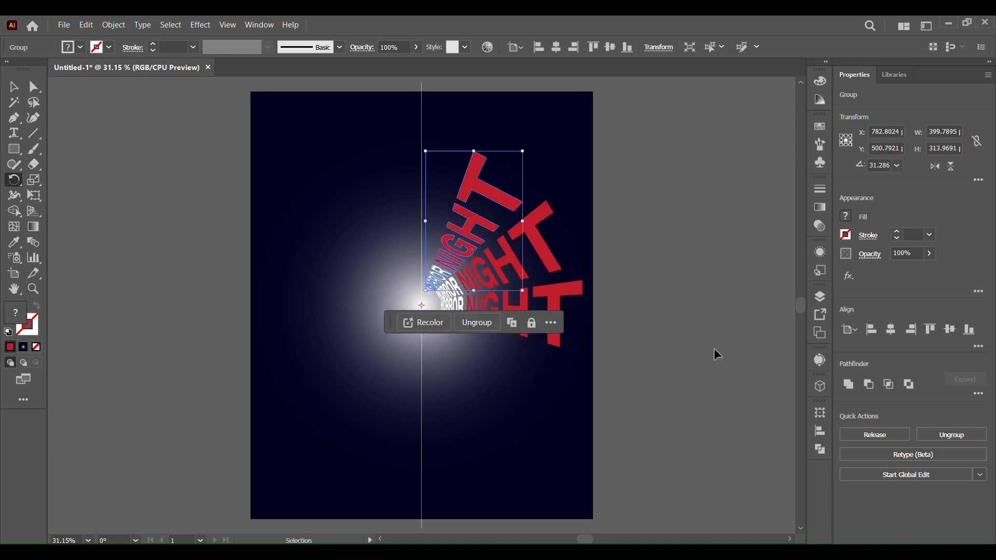
key(r)
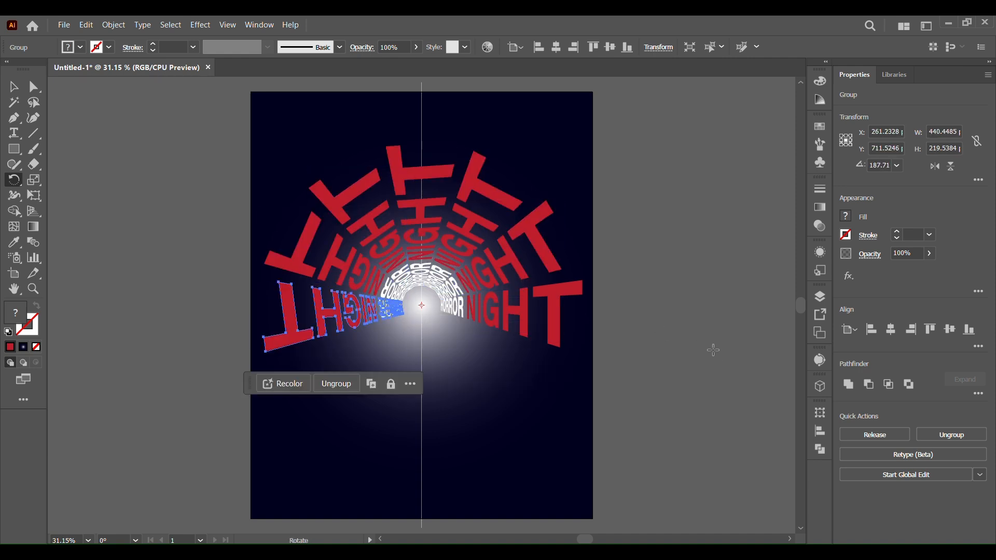
Select all the title copies and enlarge the arch until its outer letters extend past both sides of the artboard
click(13, 86)
click(97, 196)
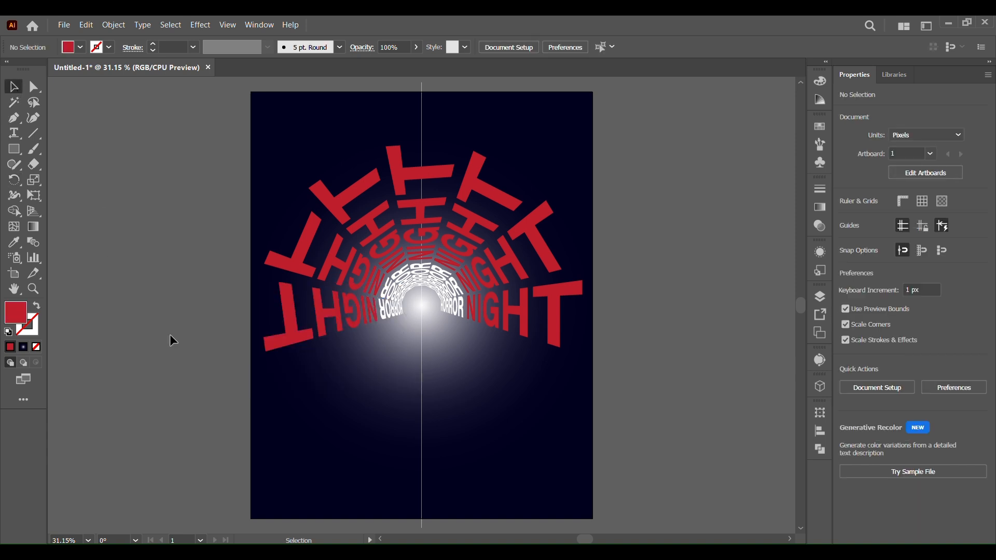
drag(253, 150, 602, 365)
click(643, 388)
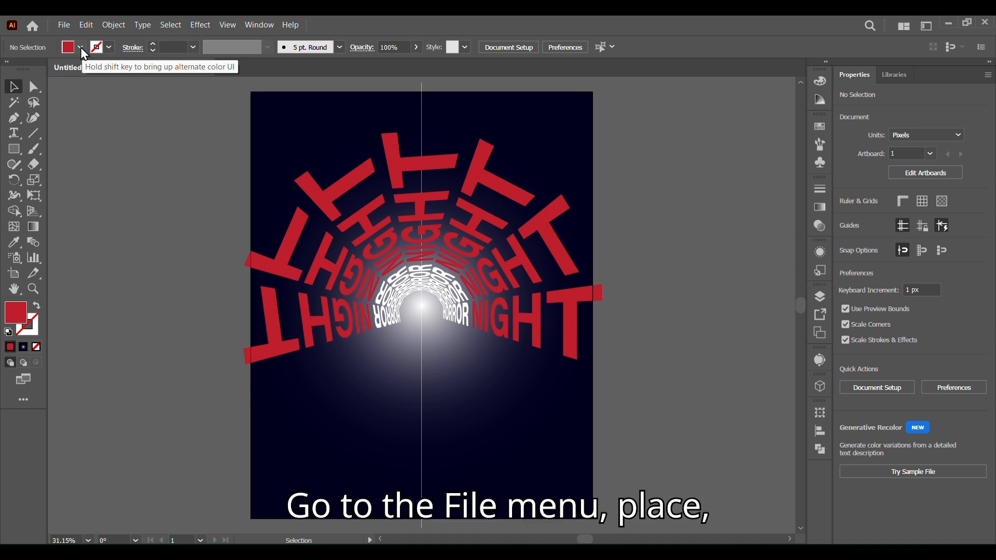
Place the hand image pngaaa.com-59444 from Downloads in the middle of the arch, and put a copy outside the artboard on the left
click(62, 25)
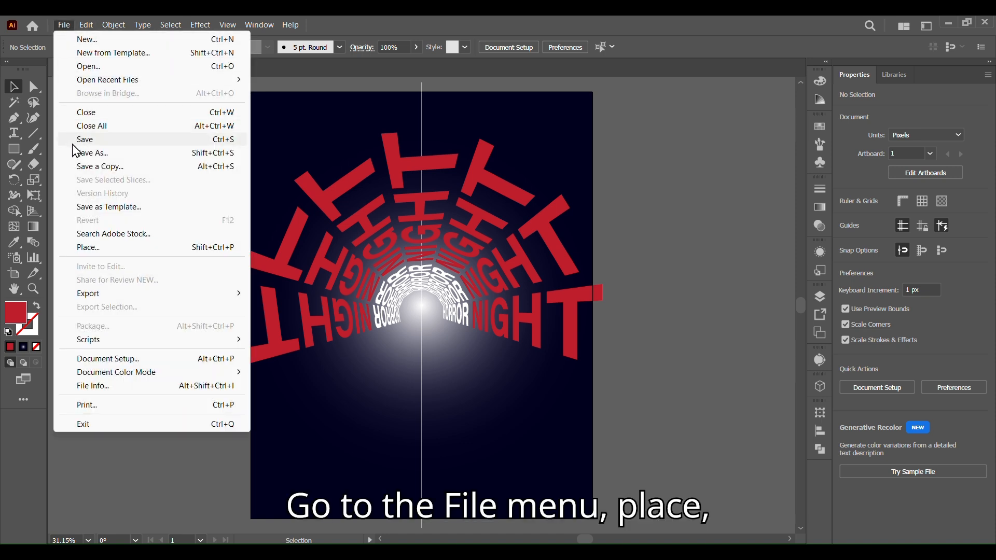
click(89, 248)
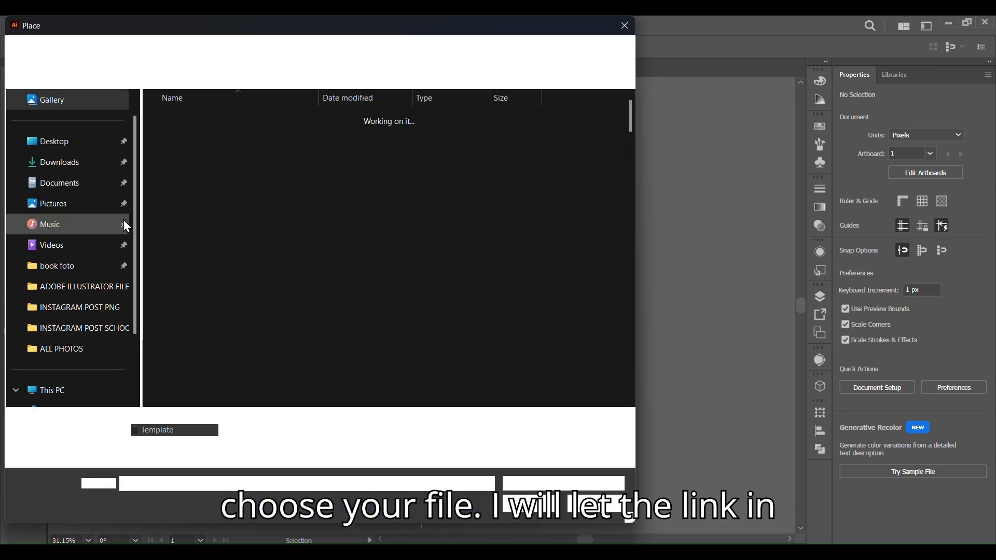
click(61, 164)
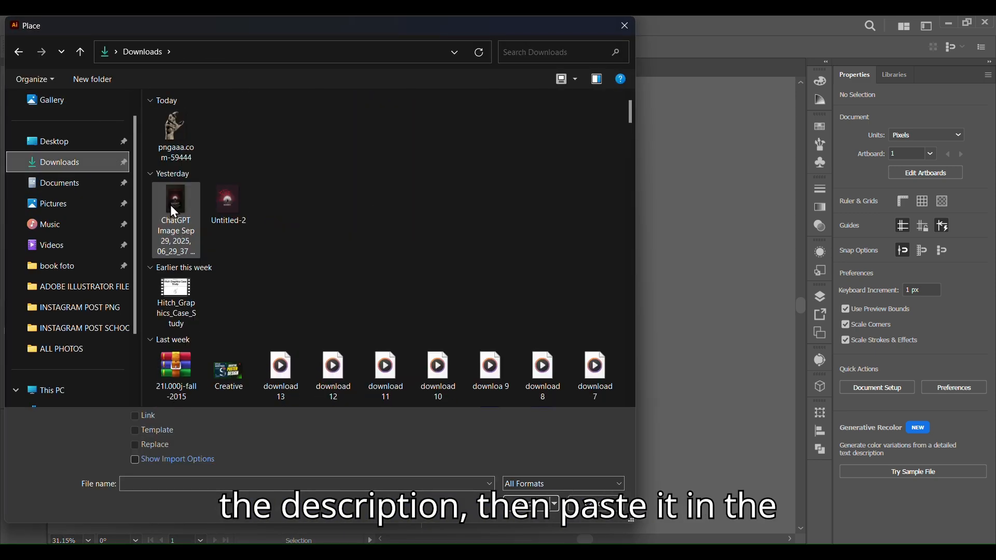
double_click(168, 138)
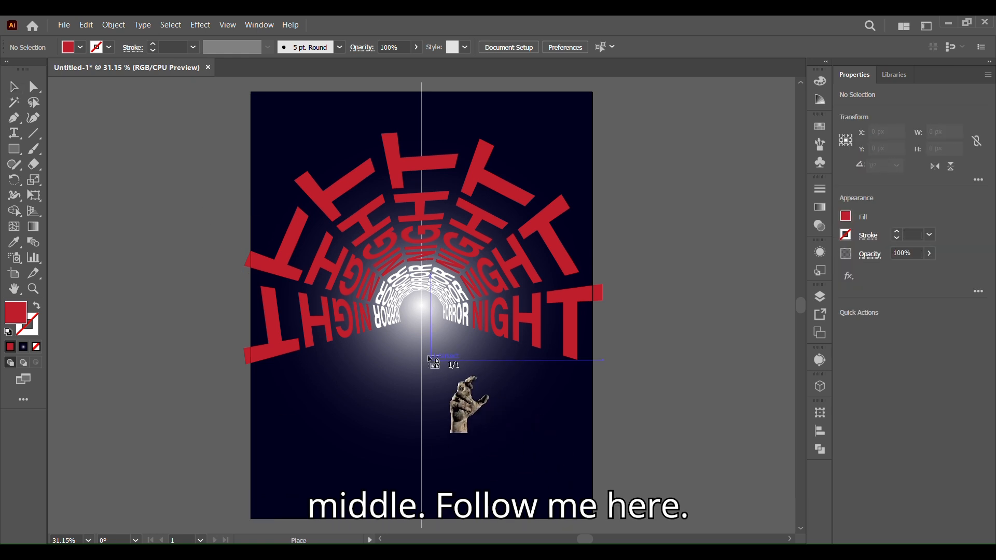
mouse_move(412, 324)
mouse_down()
mouse_move(450, 377)
mouse_move(426, 354)
mouse_move(311, 354)
mouse_move(168, 314)
mouse_up()
click(653, 390)
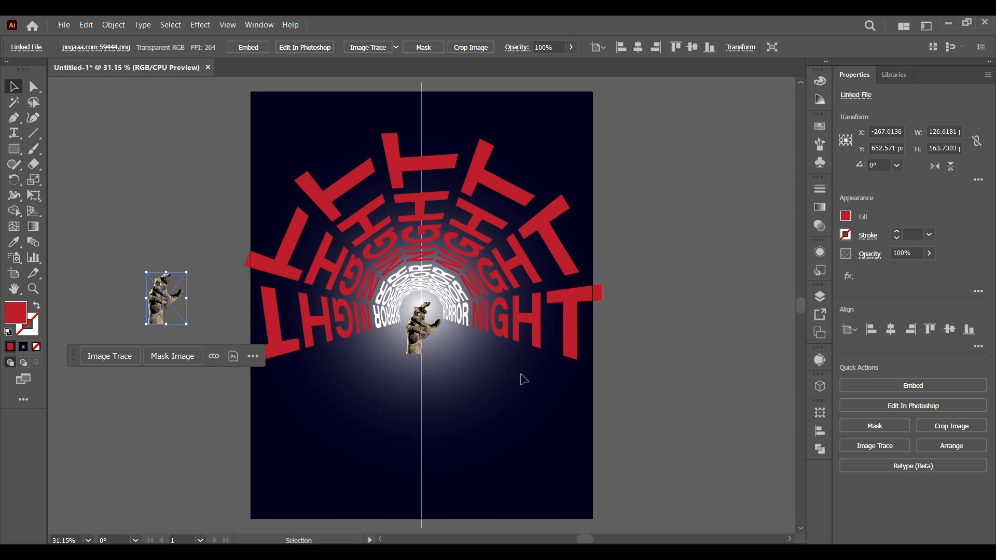
click(639, 48)
key(ctrl+z)
key(ctrl+z)
key(ctrl+z)
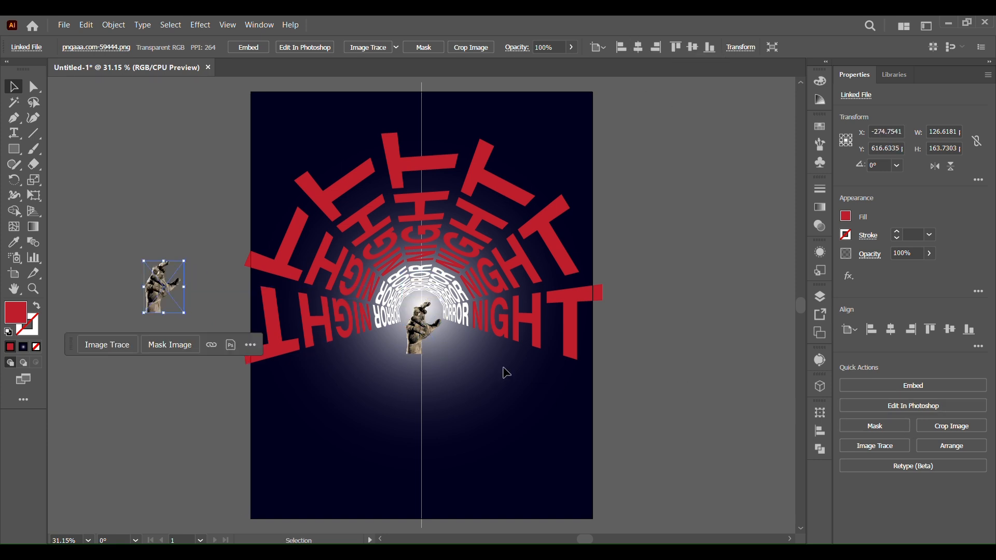
Center the hand inside the arch horizontally on the artboard and nudge it slightly left to X about 537 px
click(645, 52)
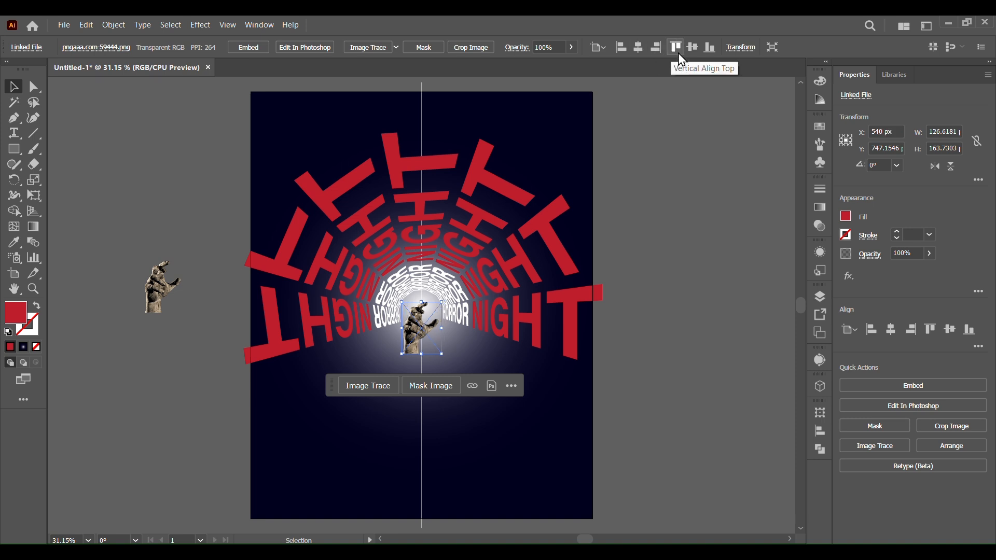
click(693, 47)
drag(440, 322, 420, 322)
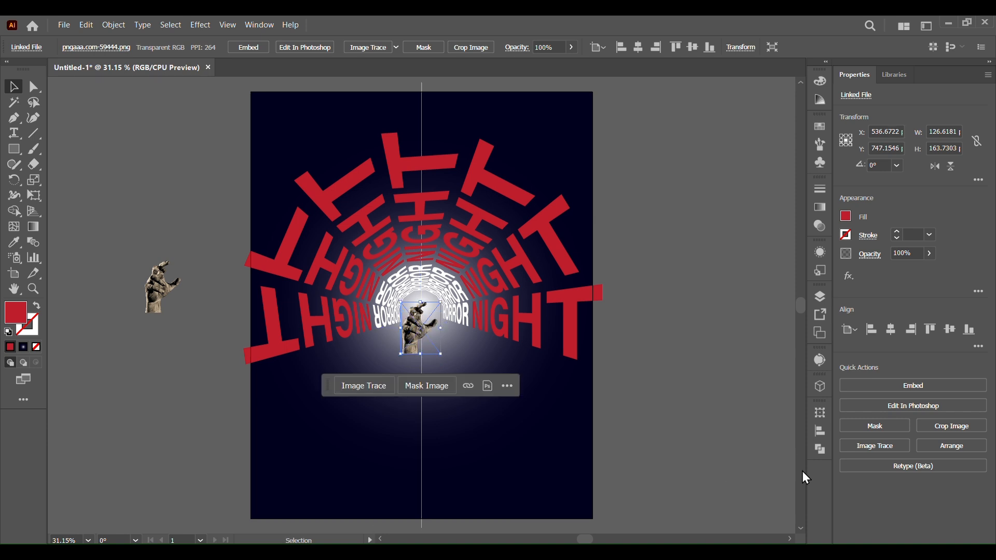
Trace the hand copy outside the artboard with the Black and White Logo Image Trace preset
click(237, 331)
click(162, 291)
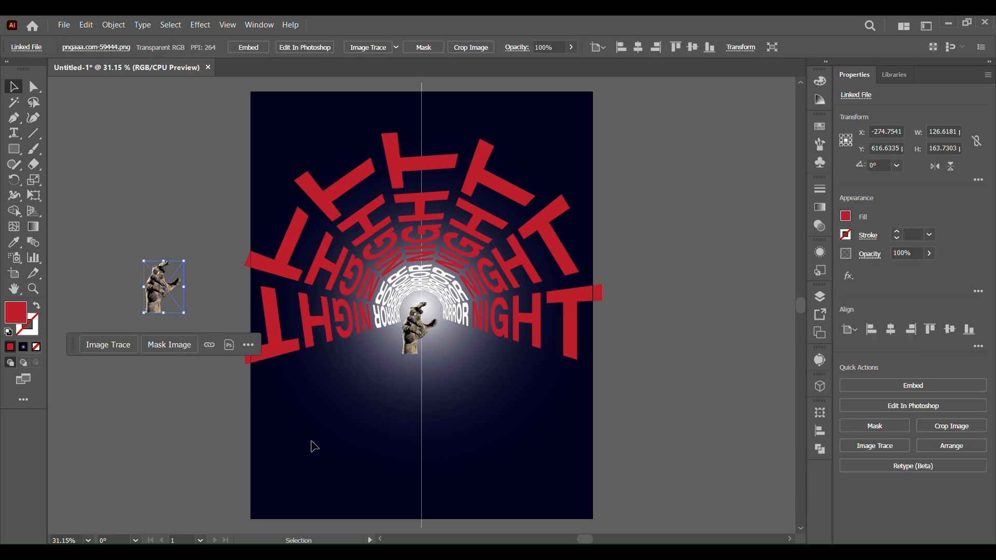
click(821, 360)
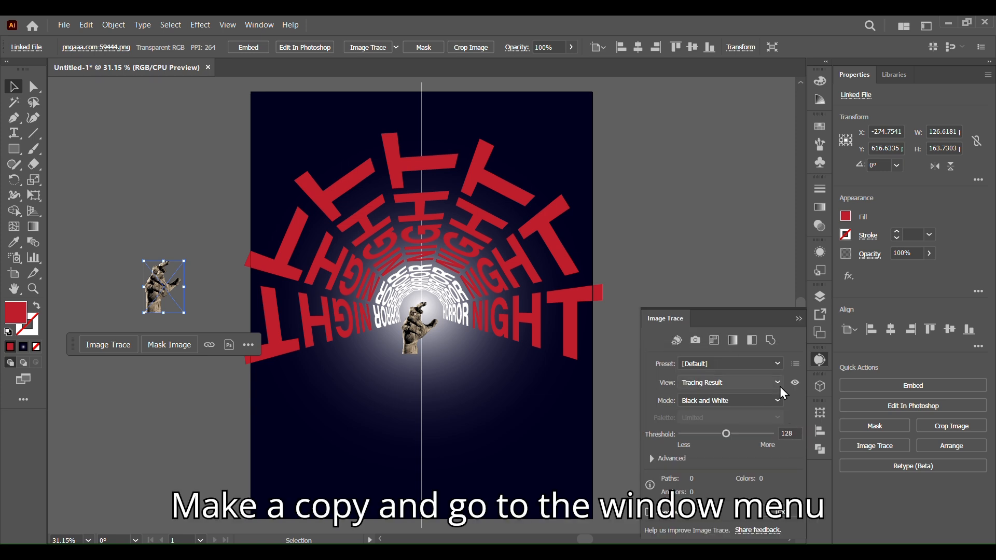
click(778, 364)
click(755, 293)
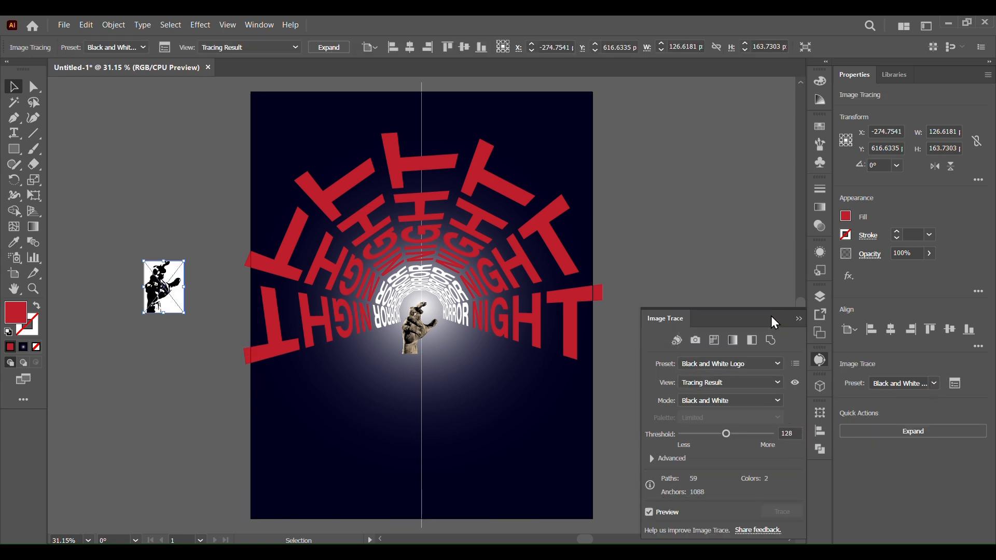
Make the hand tracing ignore white and raise its threshold to 241 for a solid black silhouette
click(655, 459)
click(683, 457)
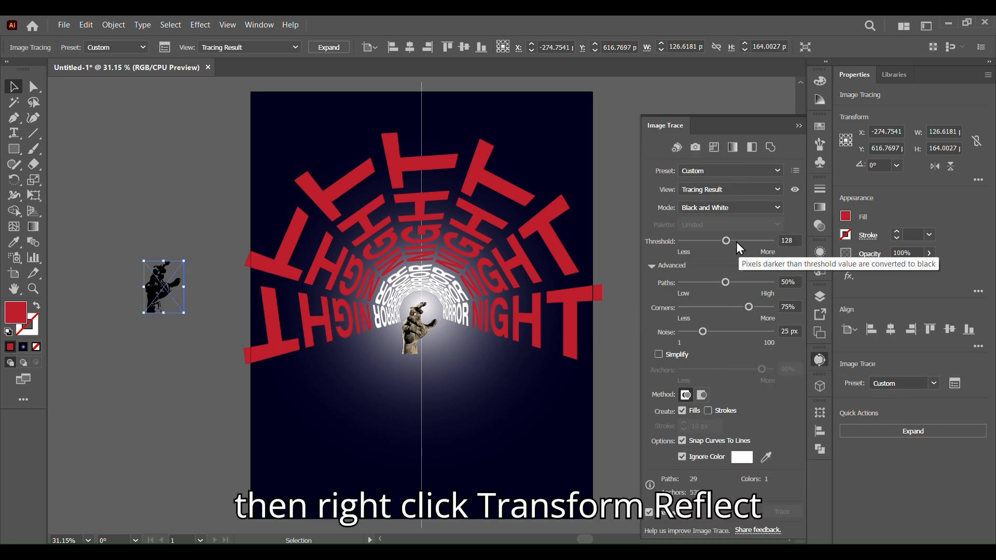
drag(736, 241, 752, 246)
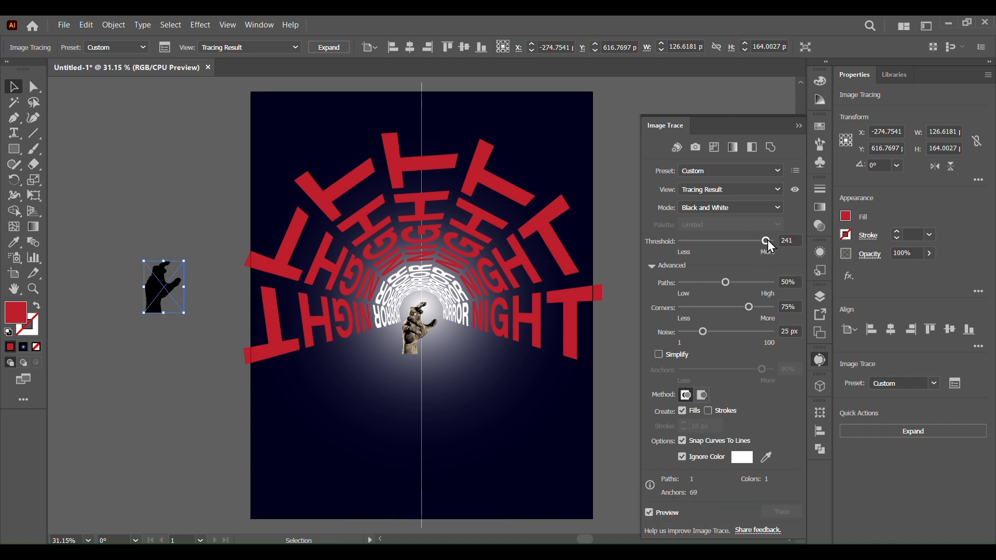
click(799, 126)
Expand the traced hand silhouette into editable vector shapes
click(113, 25)
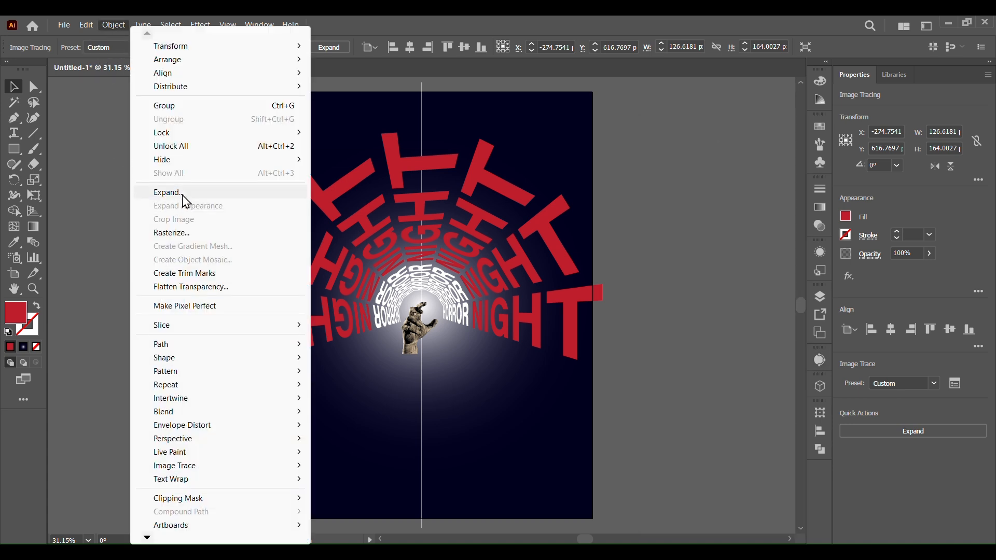
click(184, 192)
click(458, 368)
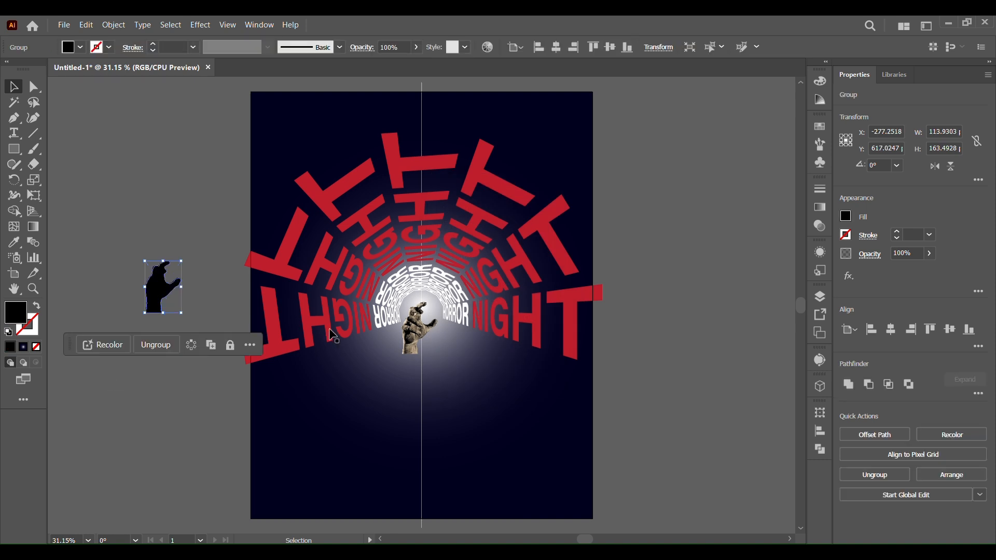
Embed the linked hand image inside the arch in the document and deselect it
click(420, 326)
click(249, 50)
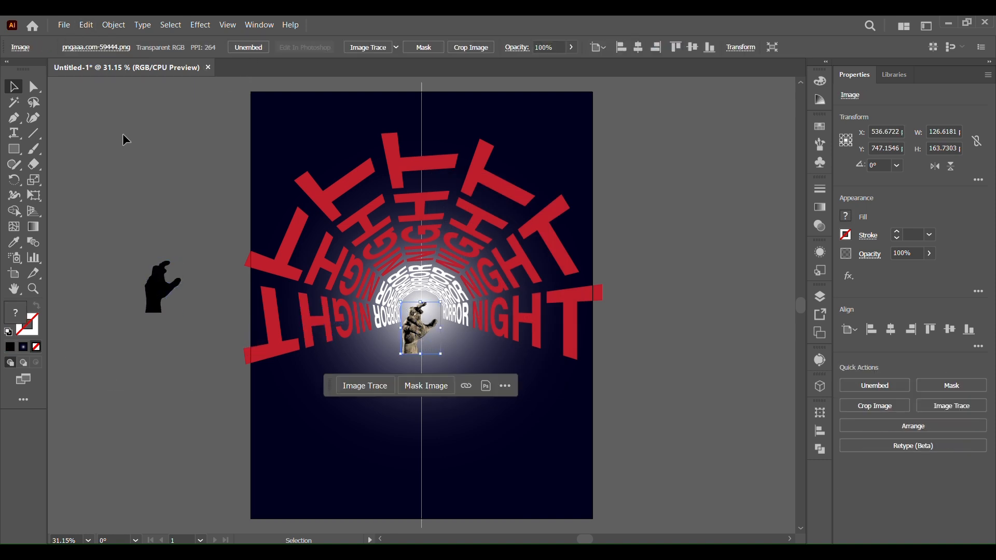
click(138, 296)
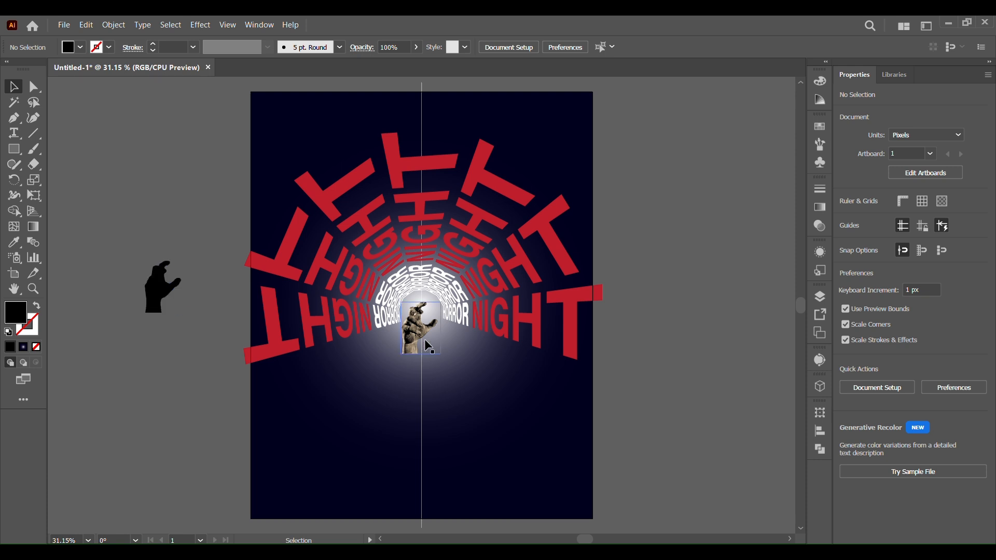
Rotate the black hand silhouette 180° and reflect it across the vertical axis so it mirrors the hand image
click(159, 312)
drag(185, 317, 130, 212)
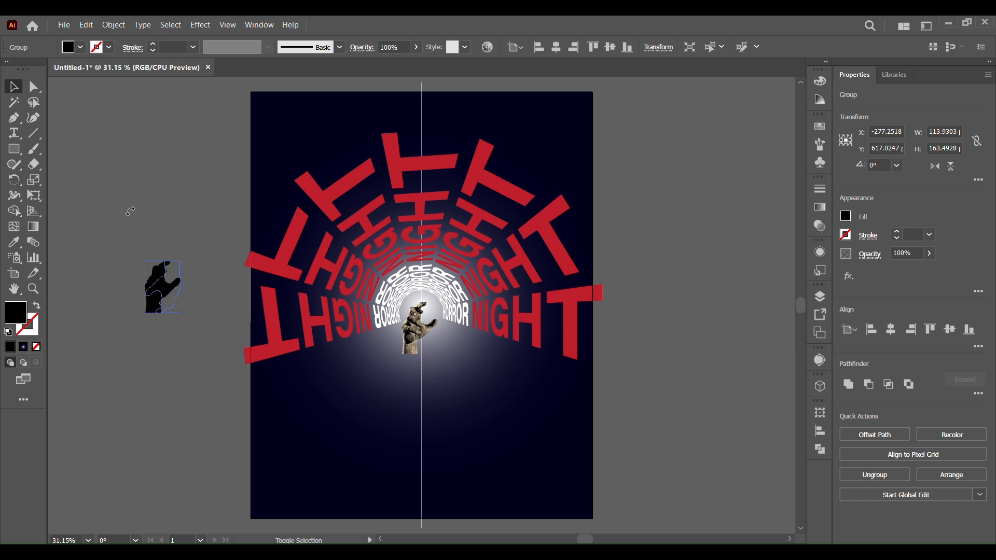
right_click(165, 294)
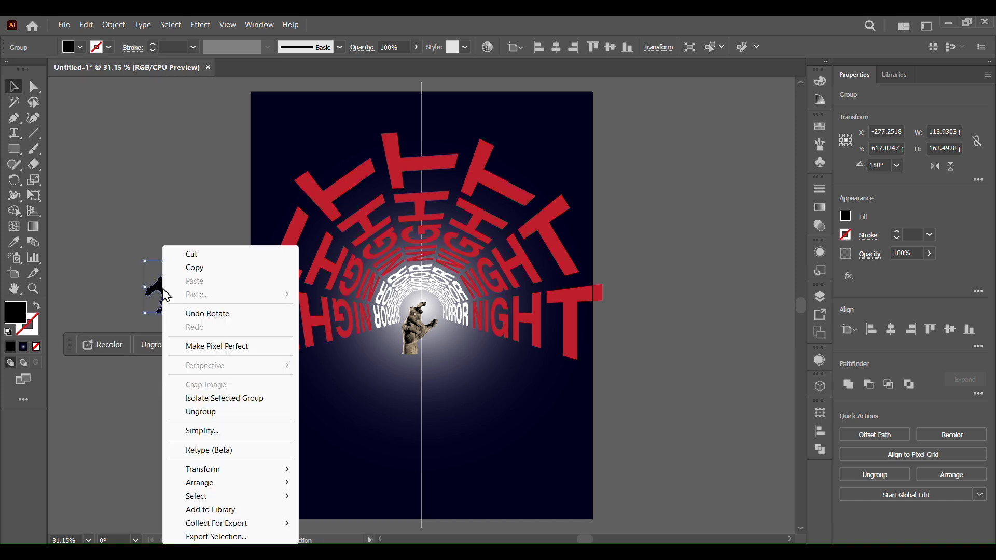
mouse_move(233, 469)
click(332, 416)
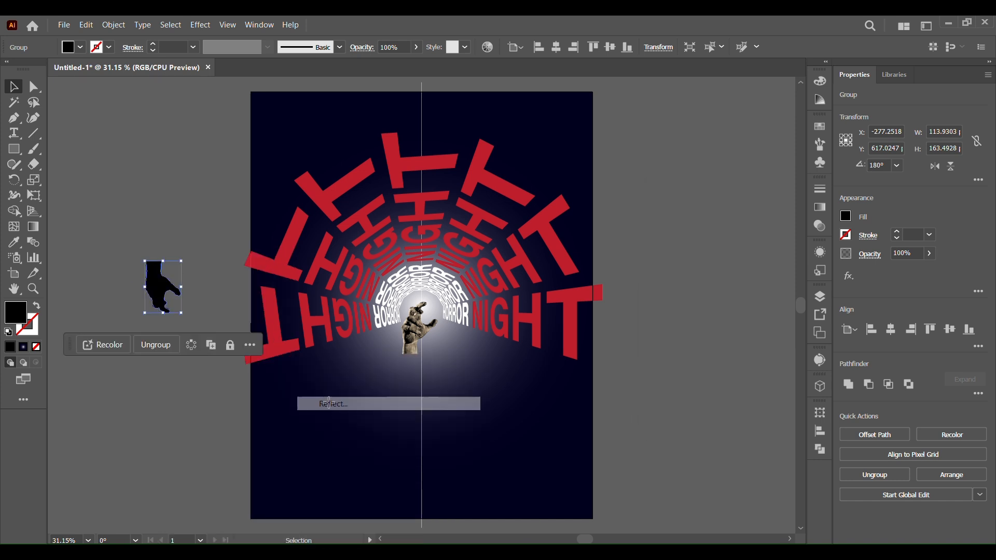
click(763, 386)
Move the flipped silhouette directly below the hand image so their wrists meet, and select it there
drag(165, 289, 419, 381)
click(642, 388)
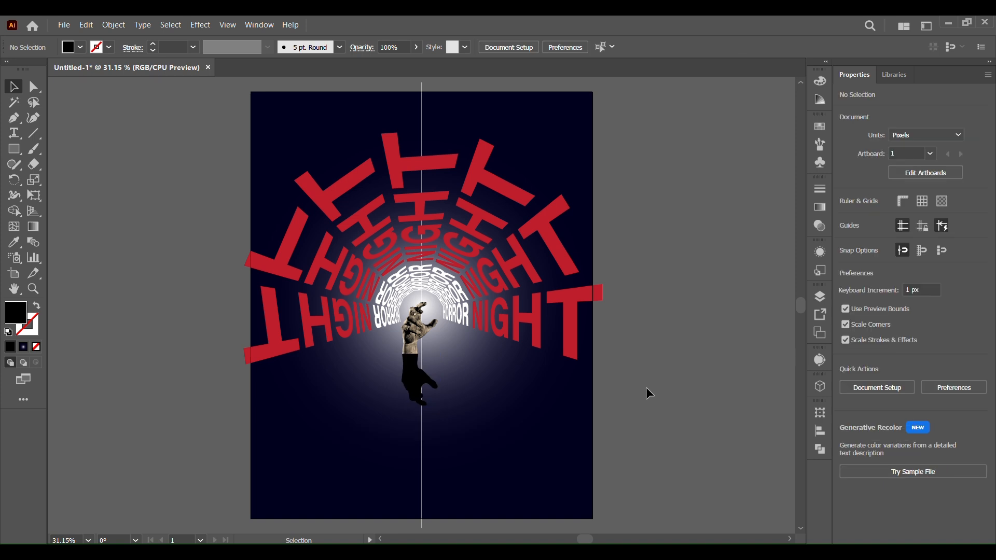
click(422, 403)
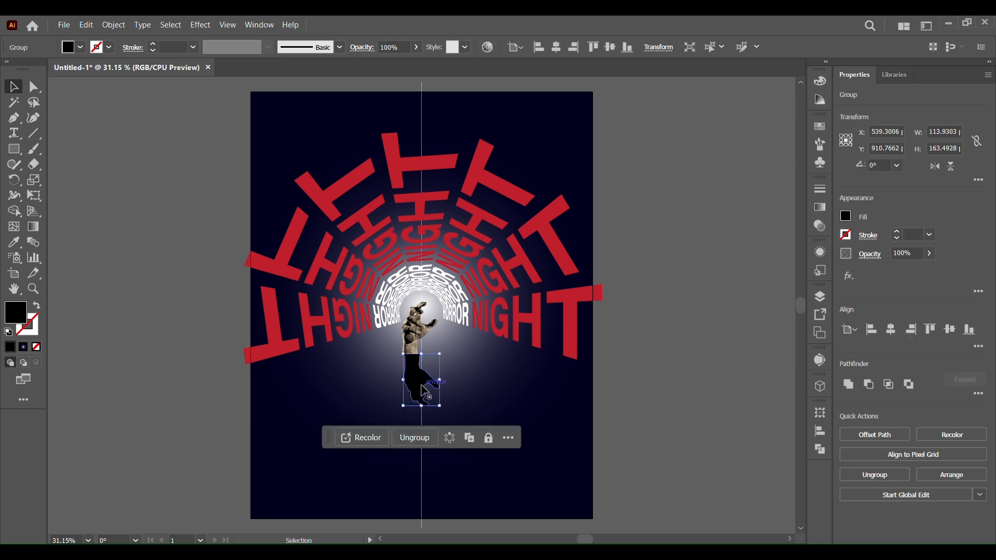
Shift the black hand silhouette slightly left so its wrist lines up with the wrist of the hand image
click(689, 382)
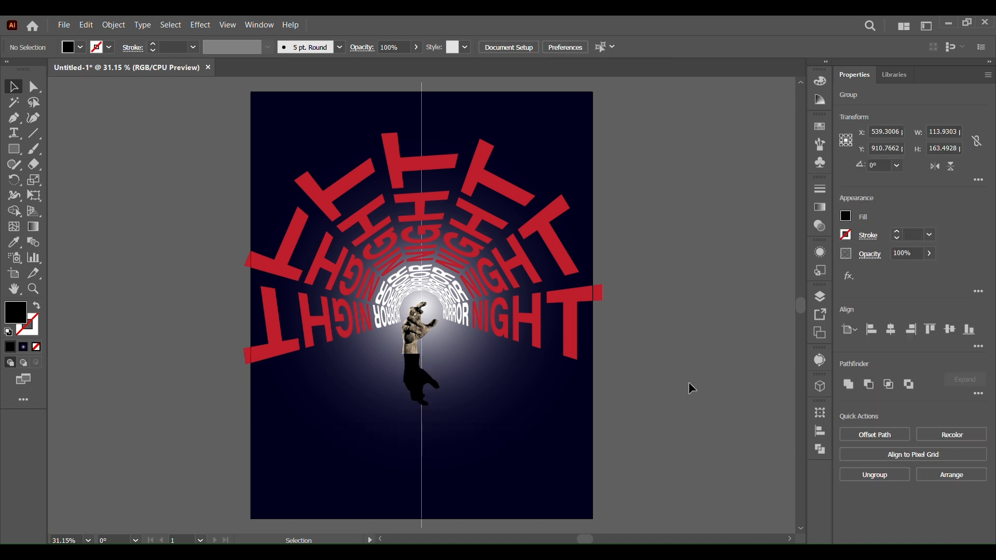
key(z)
drag(299, 239, 581, 510)
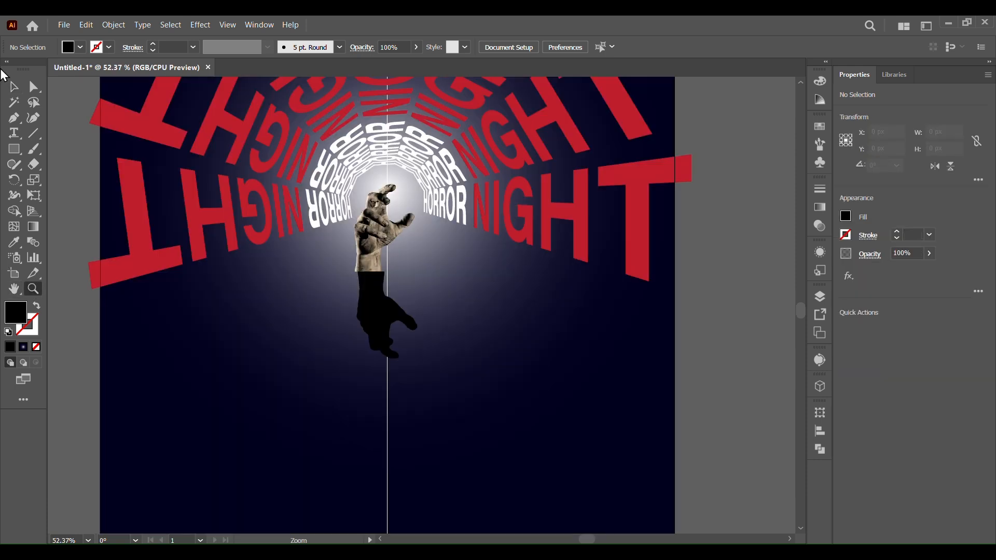
key(v)
click(377, 324)
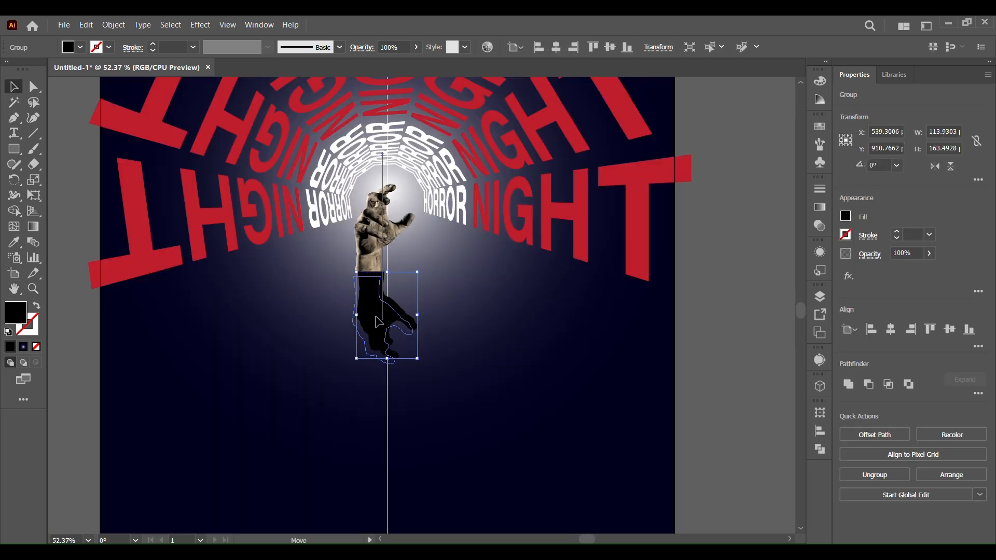
drag(380, 319, 375, 319)
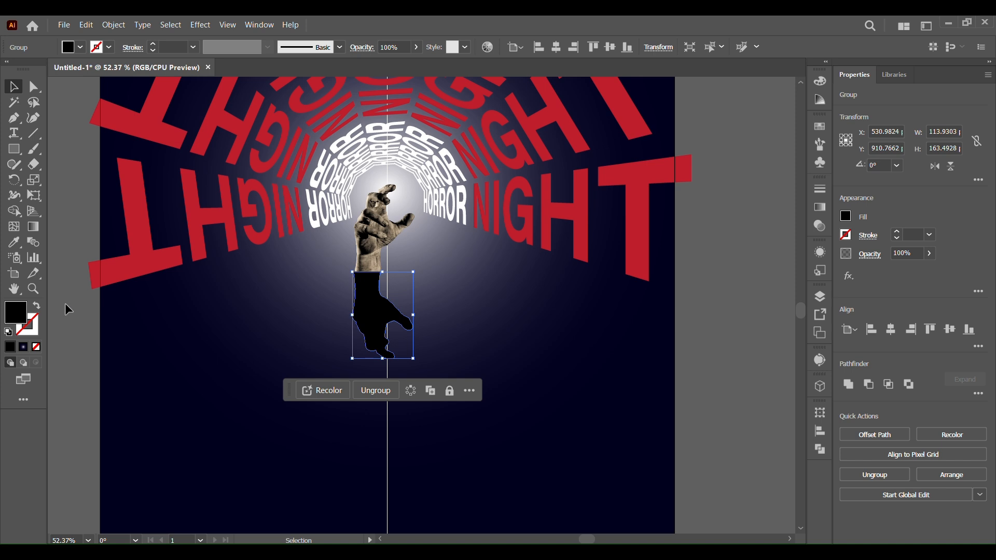
Stretch the black silhouette downward to about 439 px high, keeping its upper edge at the wrist
click(68, 310)
click(383, 337)
drag(382, 359, 379, 507)
Apply a Free Transform perspective distortion to the silhouette, widening its lower end to about 211 px so it looks like a cast shadow
click(34, 196)
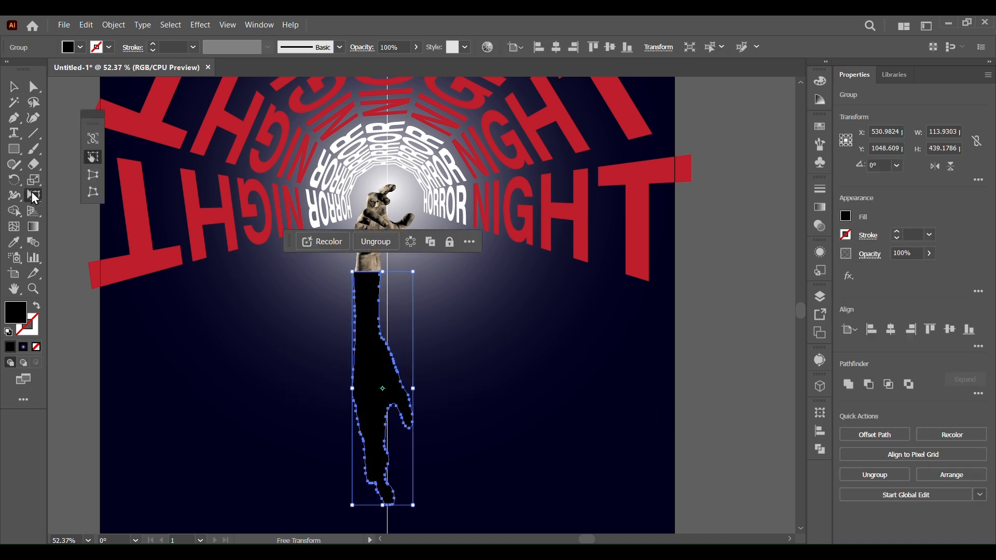
click(93, 175)
drag(353, 505, 246, 506)
click(14, 88)
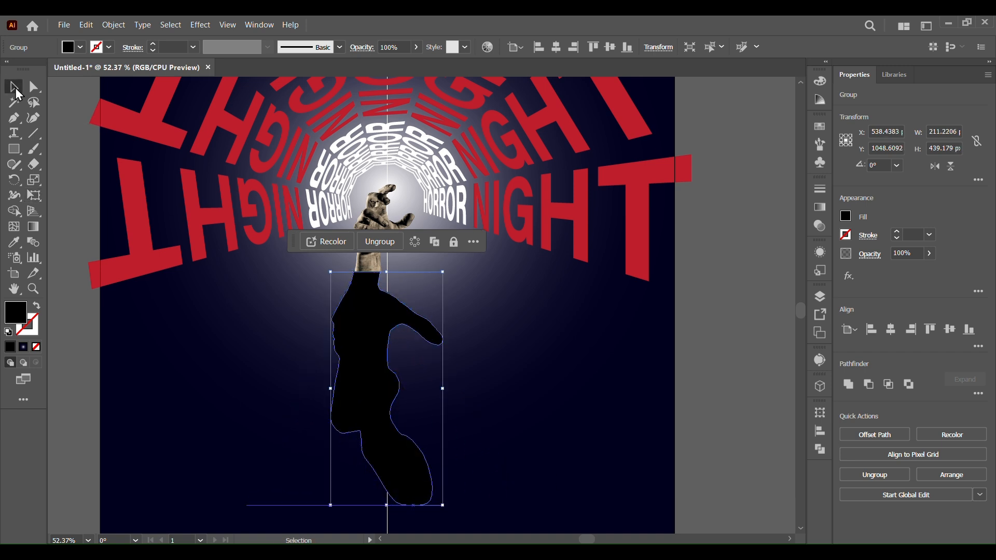
click(727, 407)
Select the hand image and its shadow together, shift them slightly right and up toward the centre guide, and deselect them
click(365, 351)
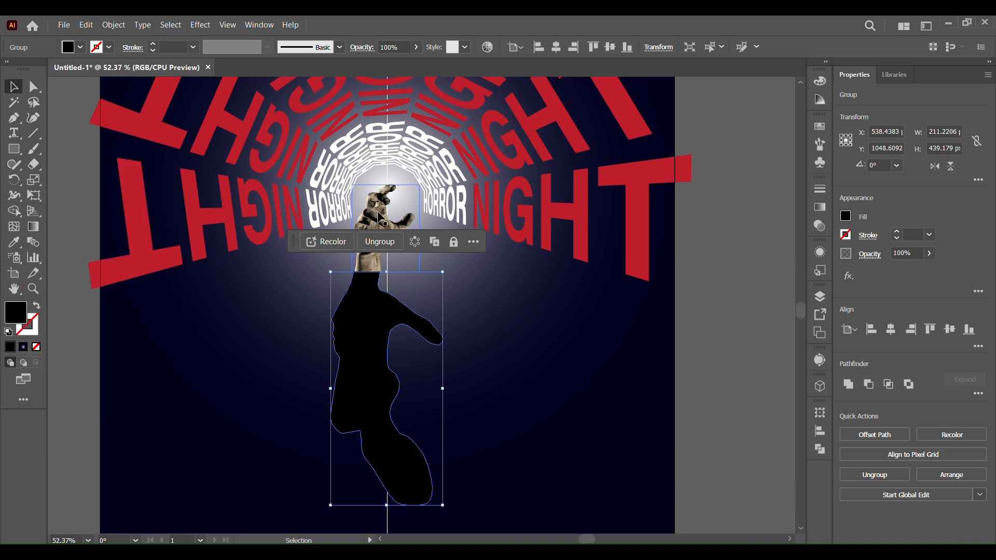
shift+click(366, 302)
shift+click(369, 256)
shift+click(375, 275)
drag(371, 253, 383, 248)
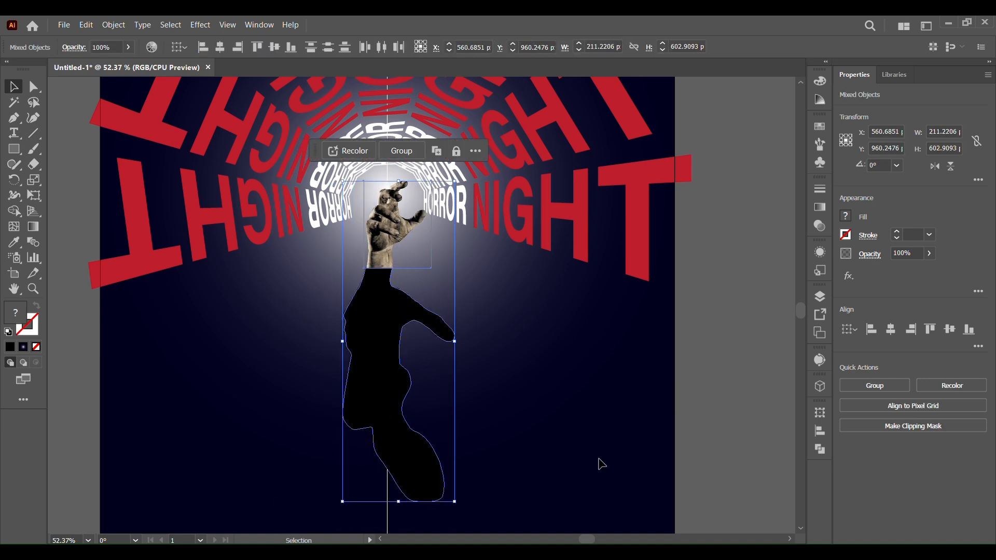
click(187, 371)
Apply a Gaussian Blur effect to the shadow silhouette
click(389, 400)
click(200, 25)
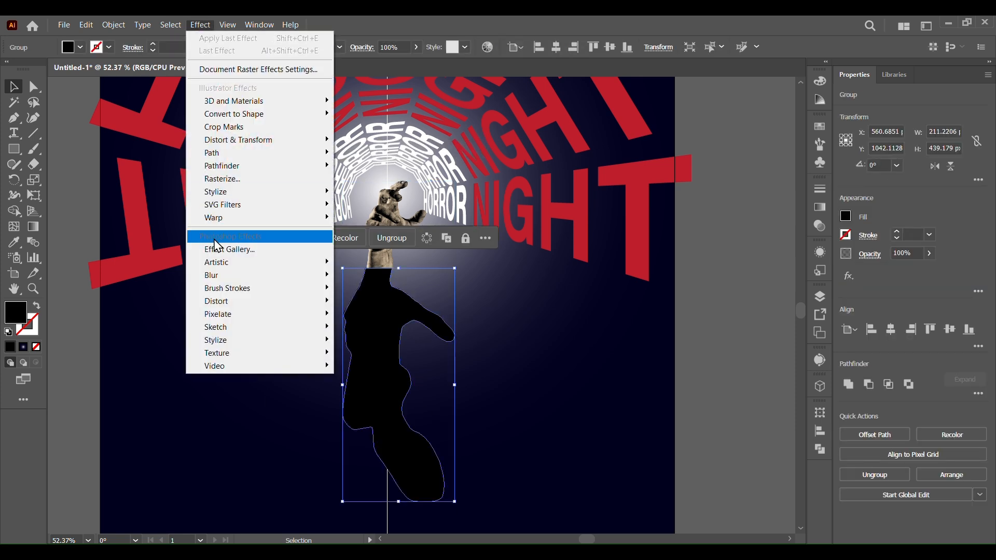
mouse_move(239, 275)
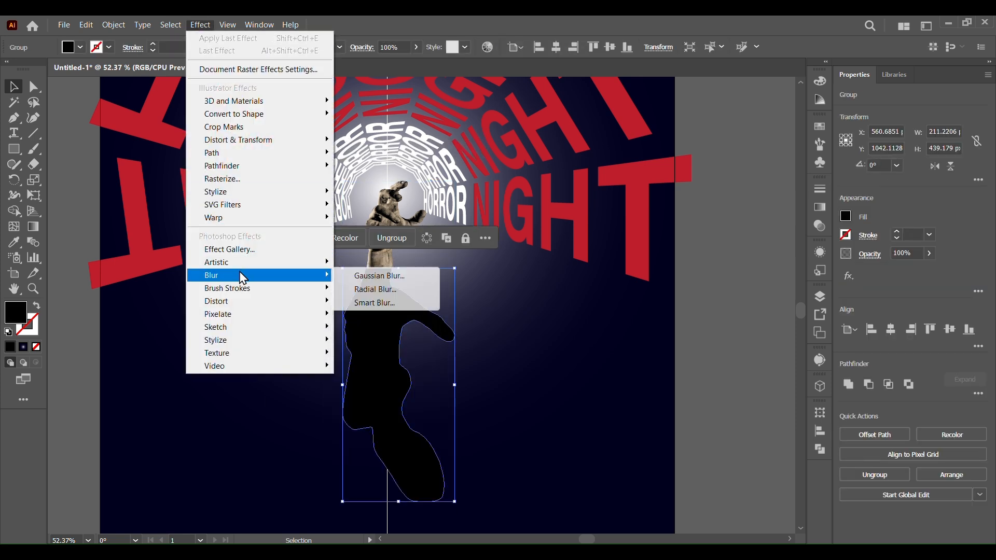
click(358, 279)
click(698, 187)
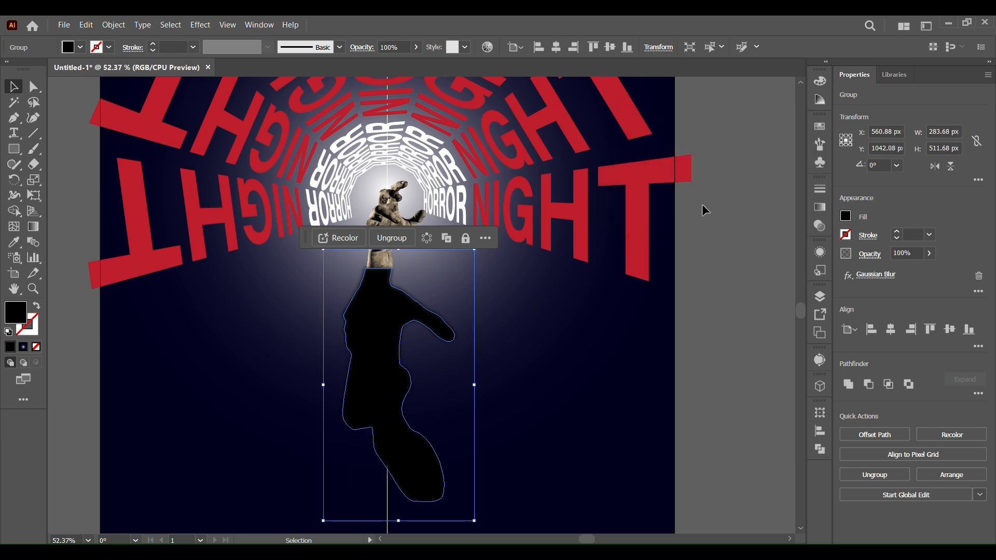
Fill the shadow with a linear white-to-dark-navy gradient and set the white stop's opacity to 0%
click(820, 207)
click(733, 284)
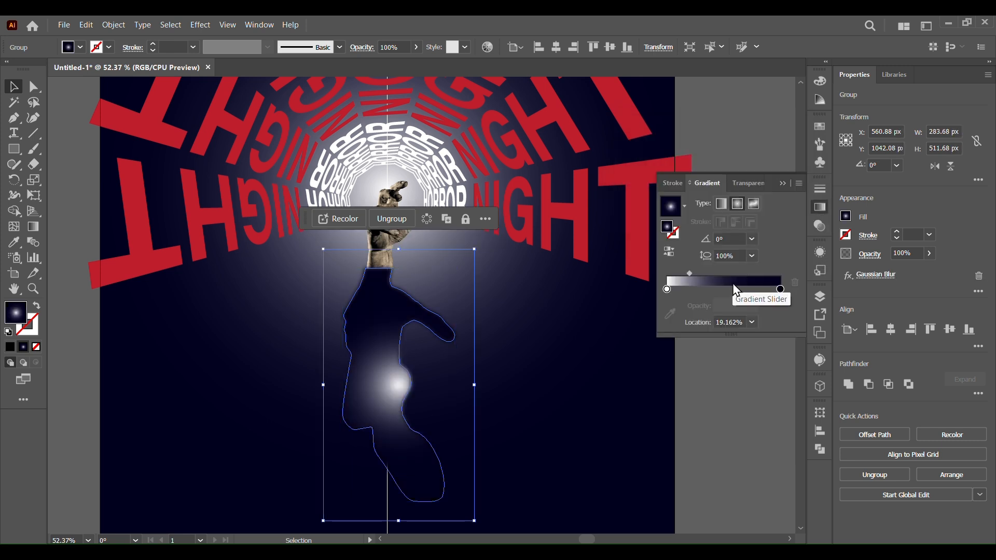
click(724, 207)
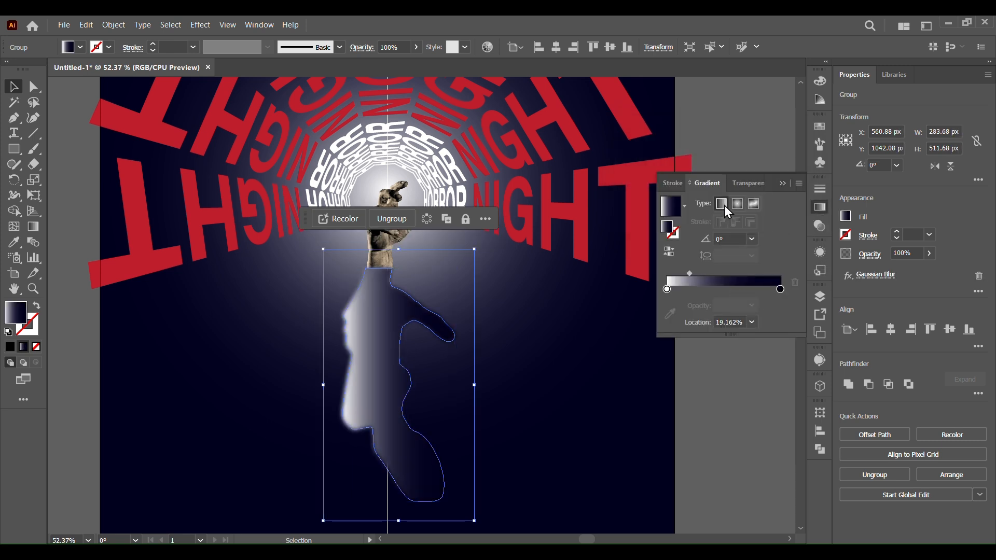
click(667, 289)
click(752, 306)
click(764, 323)
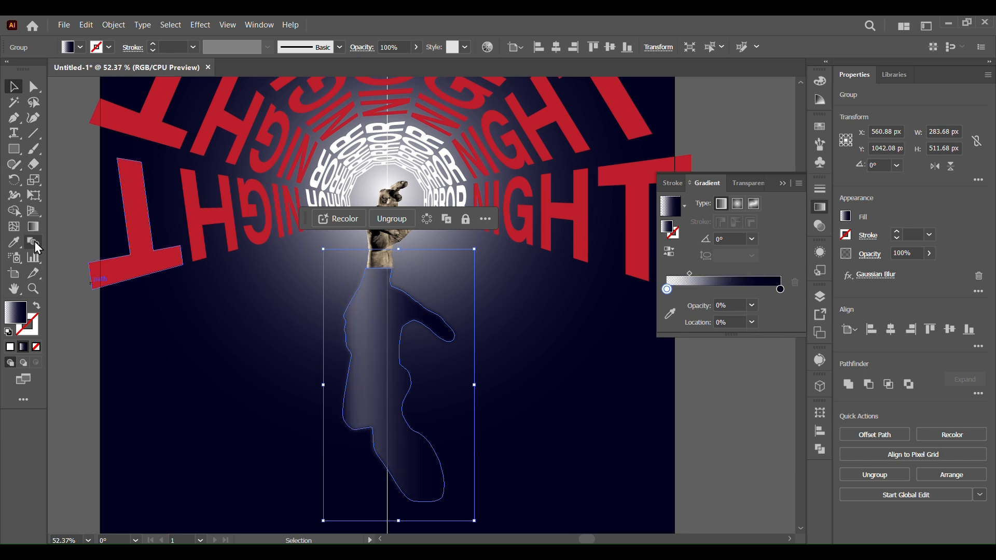
Run the shadow's gradient from dark at the wrist to transparent at the fingertips, adjust its stops and midpoint, and deselect it
click(33, 227)
mouse_move(396, 269)
mouse_down()
mouse_move(401, 485)
mouse_move(400, 441)
mouse_move(400, 460)
mouse_up()
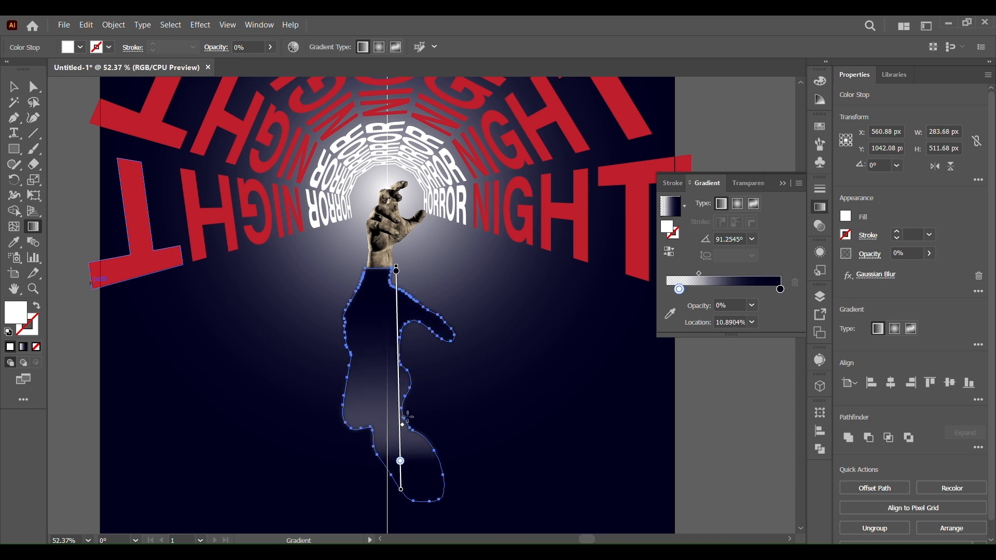
drag(401, 426, 401, 346)
drag(679, 289, 654, 285)
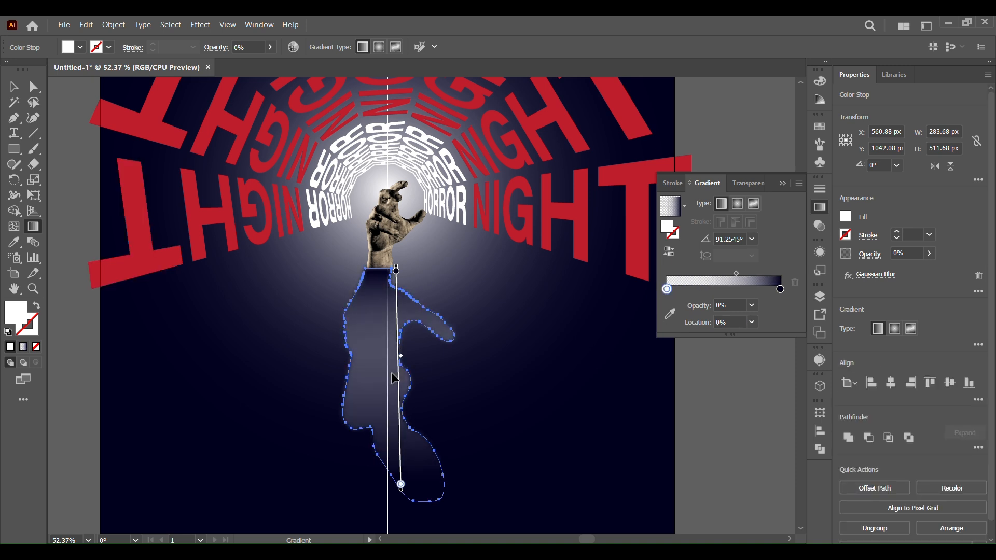
drag(402, 493, 402, 504)
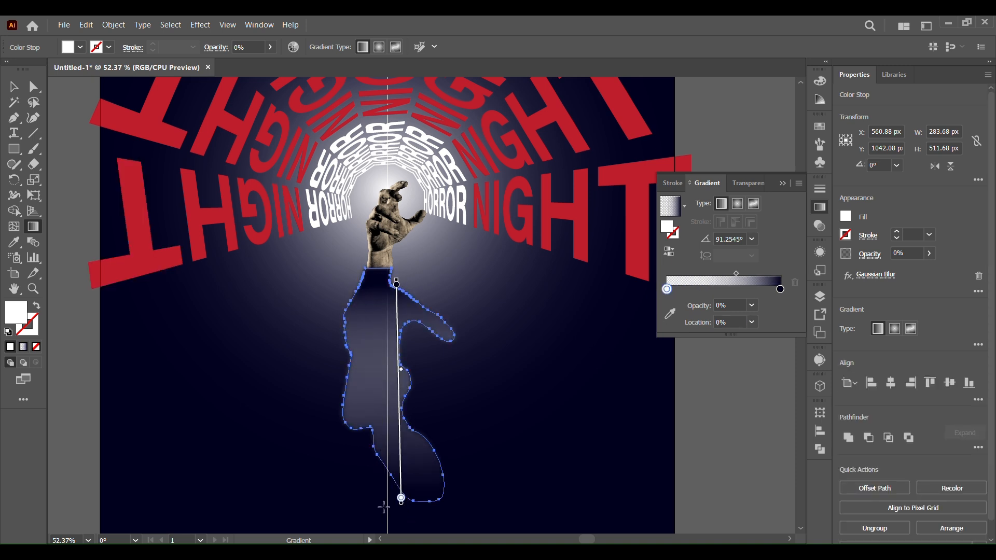
drag(398, 291, 410, 296)
click(782, 183)
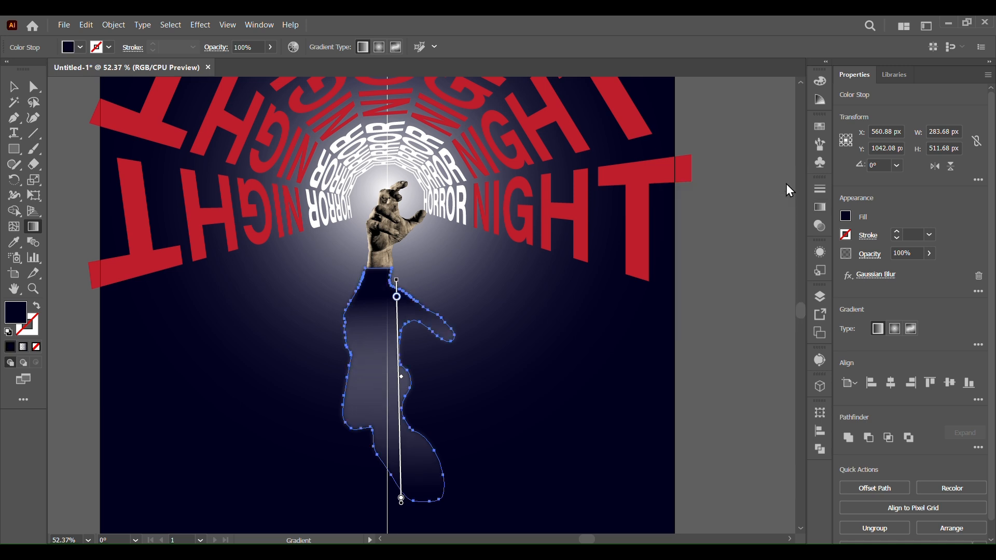
key(v)
click(736, 394)
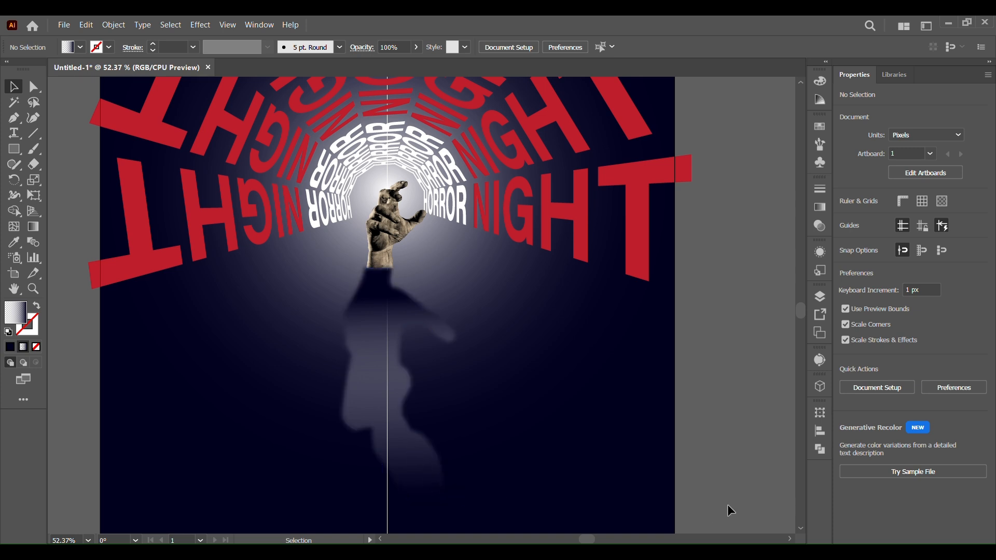
Scale the hand image and shadow up together to about 297 px wide, recentre them on the guide and deselect them
click(386, 248)
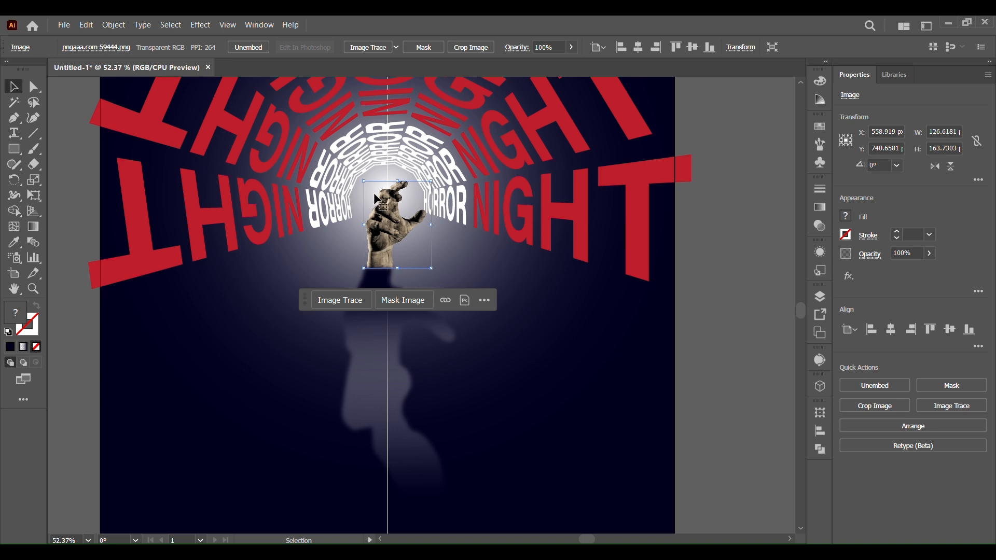
shift+click(388, 360)
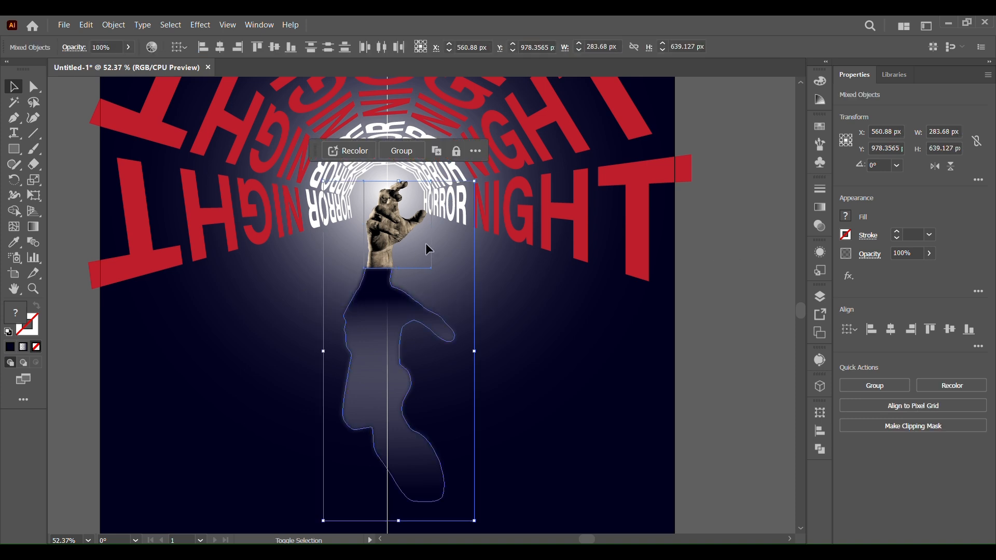
drag(476, 182, 478, 171)
drag(399, 218, 397, 222)
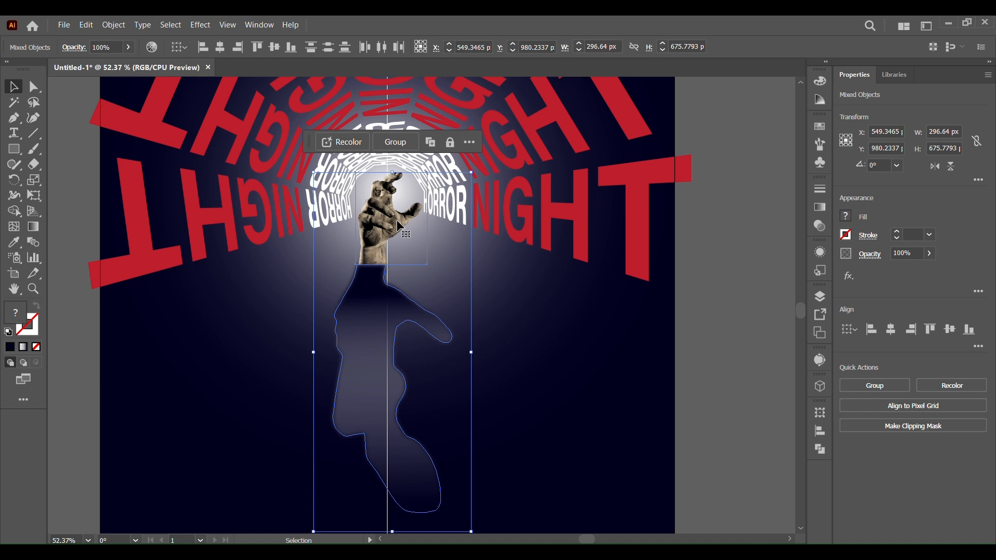
click(746, 387)
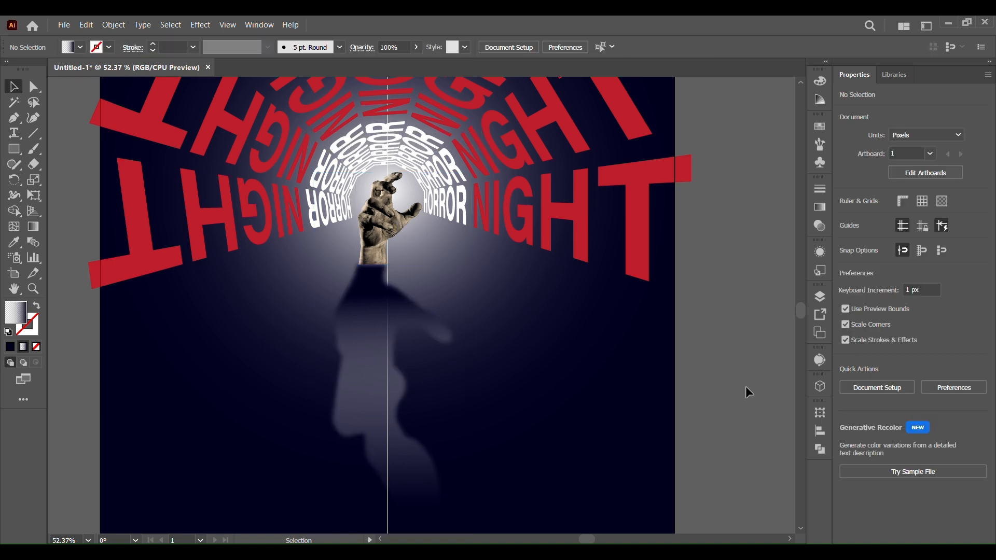
Add the text "THE" in 12 pt Acumin Variable Concept Wide Bold beside the shadow and fill it white
click(16, 139)
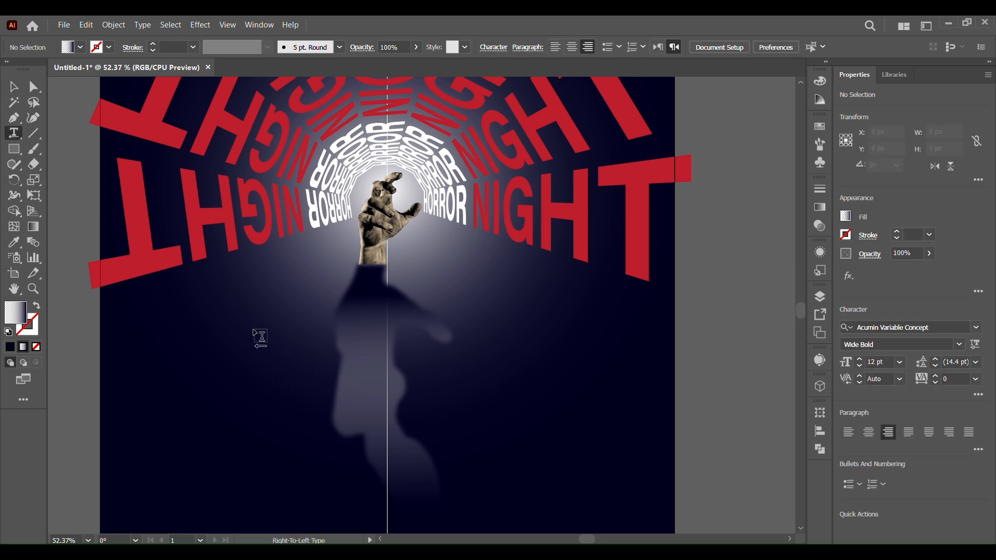
click(81, 47)
click(23, 75)
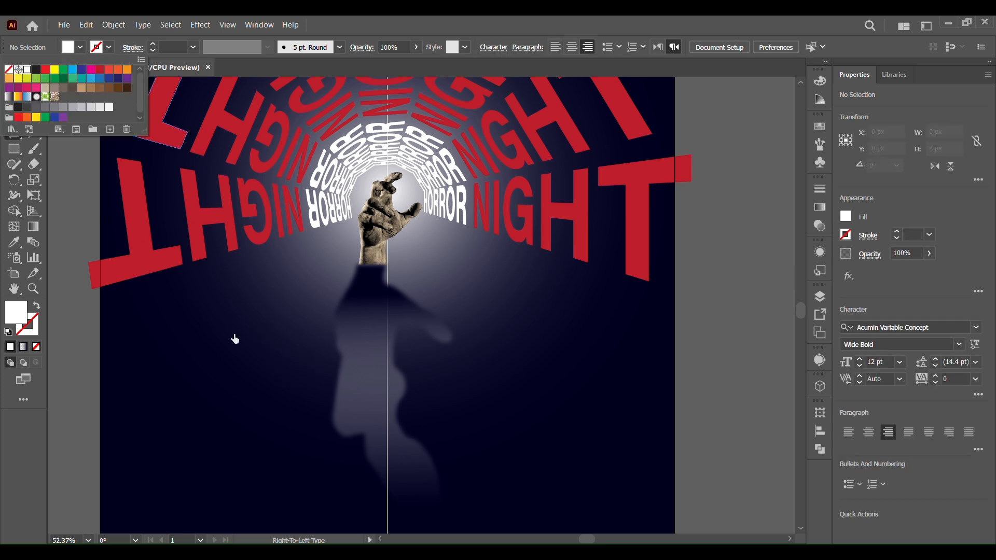
click(238, 336)
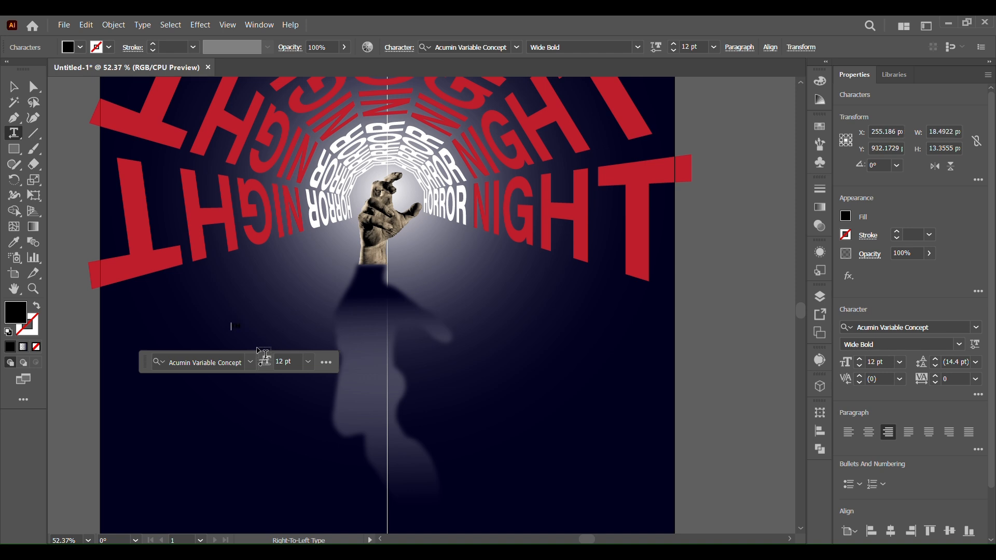
click(15, 89)
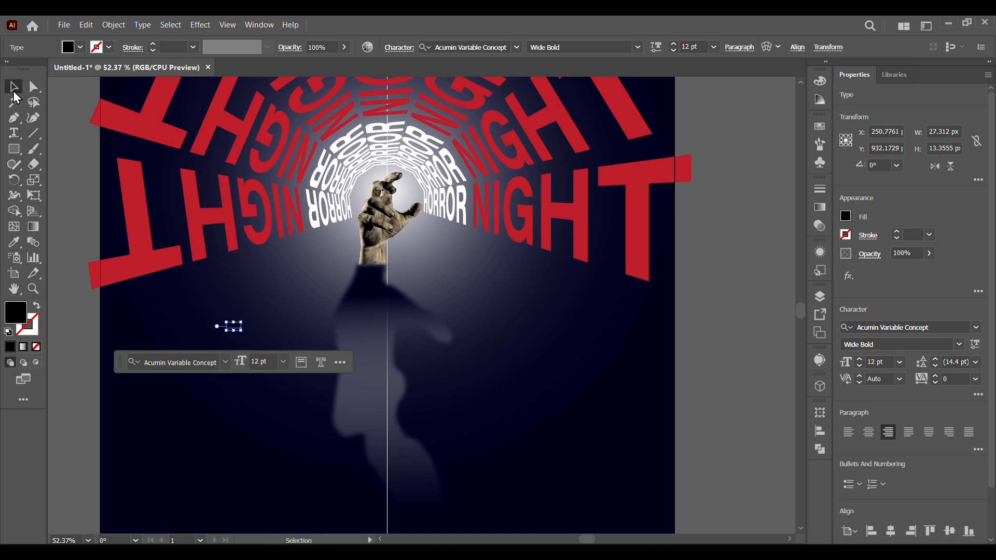
click(80, 47)
click(24, 75)
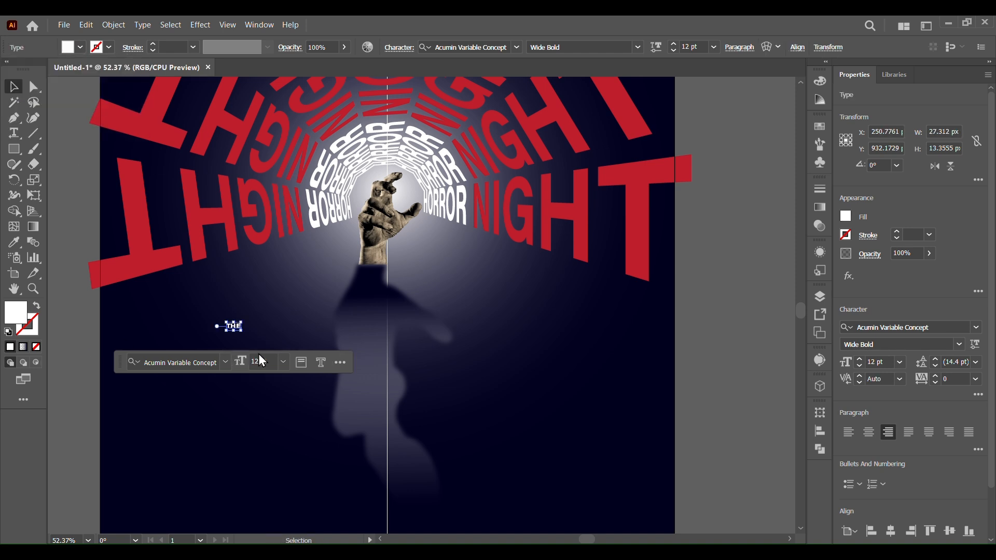
click(341, 378)
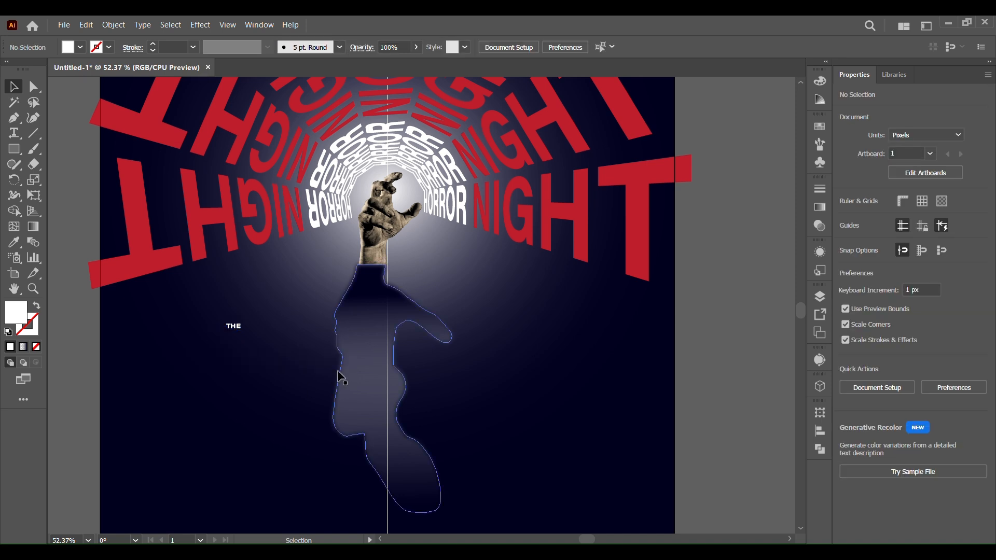
Duplicate the white THE text just below the original
click(234, 328)
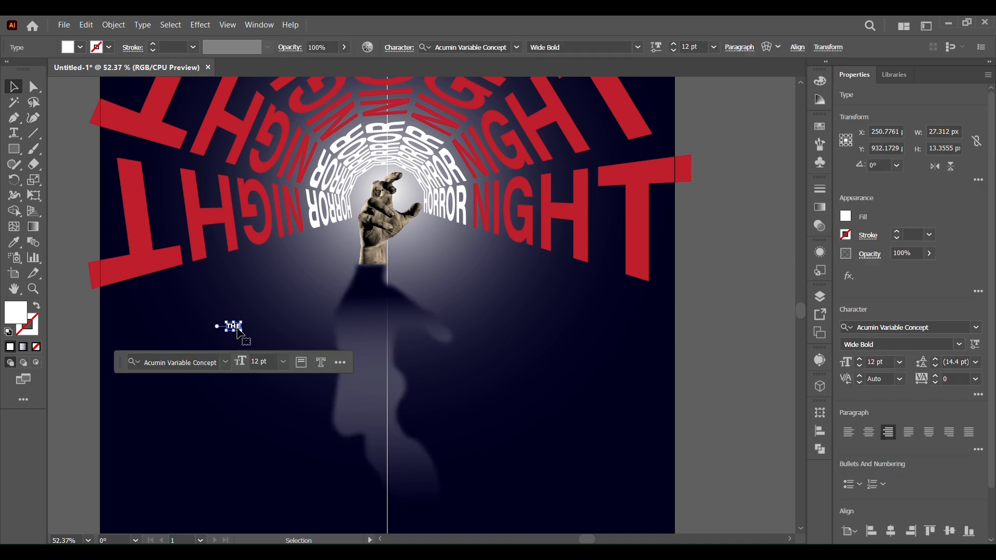
drag(237, 329, 231, 346)
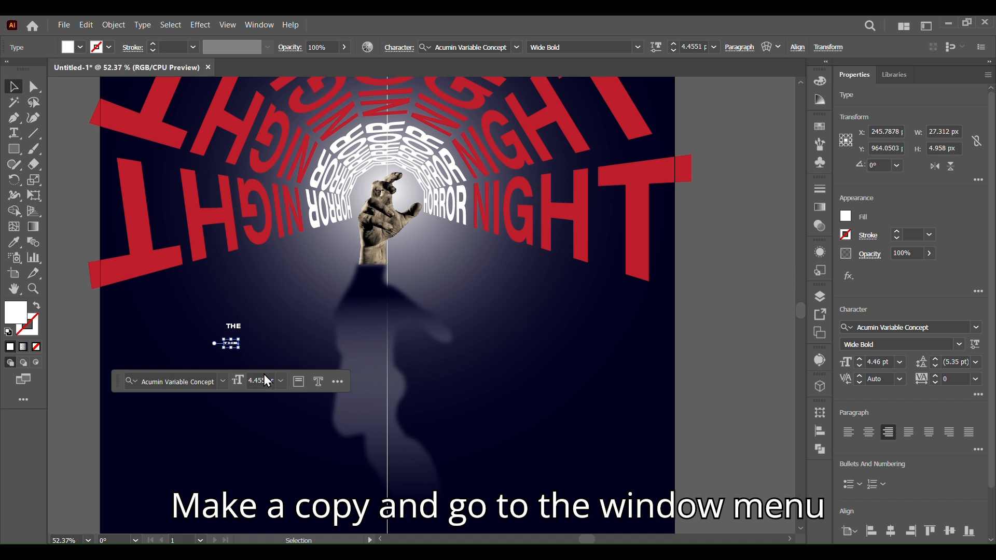
key(ctrl+w)
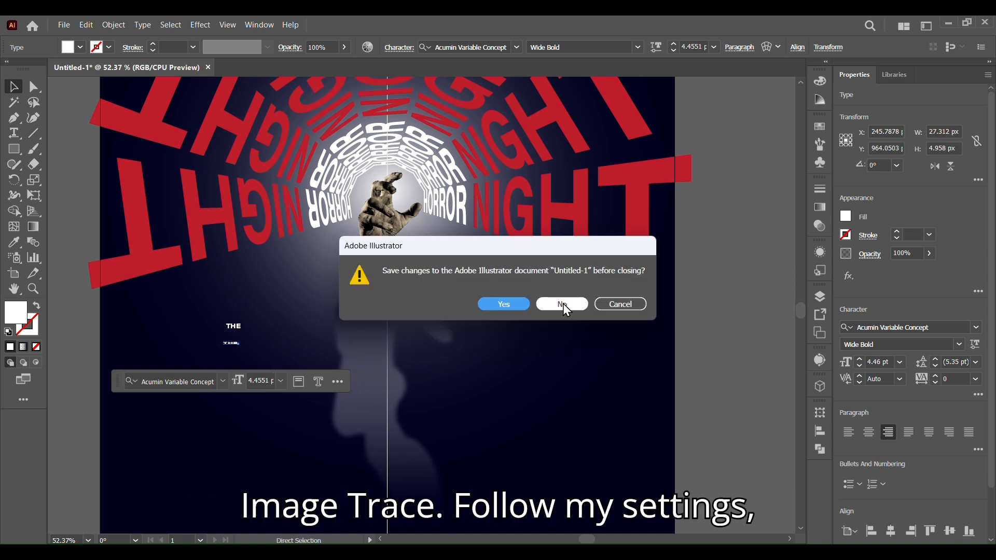
click(620, 305)
click(859, 554)
click(834, 414)
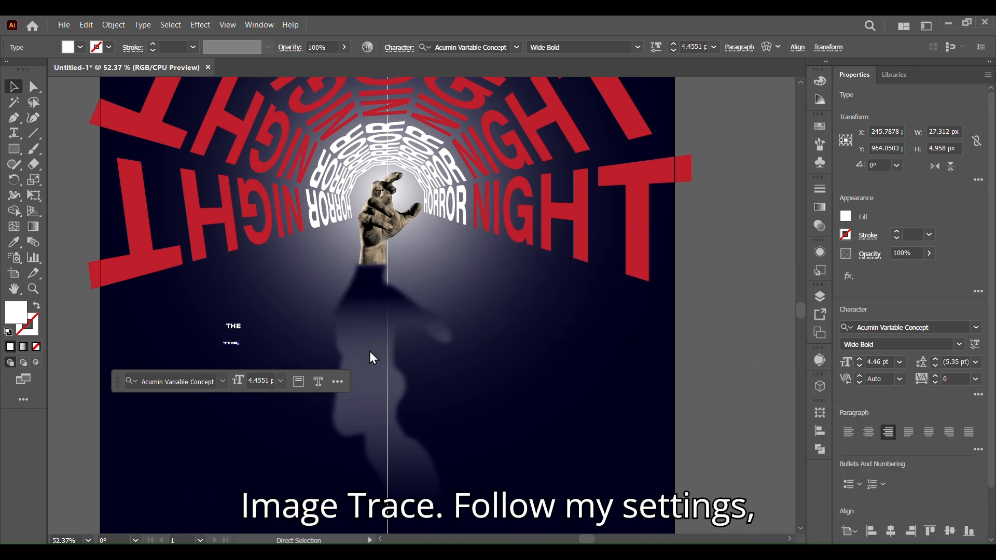
Undo the squashing of the lower THE copy, enlarge it to nearly three times the original's width and deselect it
key(ctrl+z)
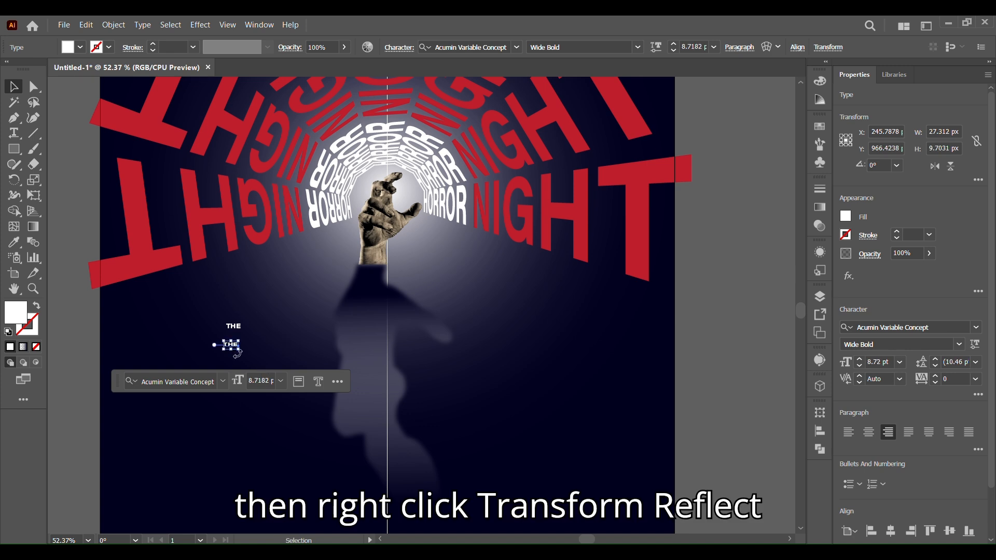
drag(238, 350, 260, 367)
click(250, 359)
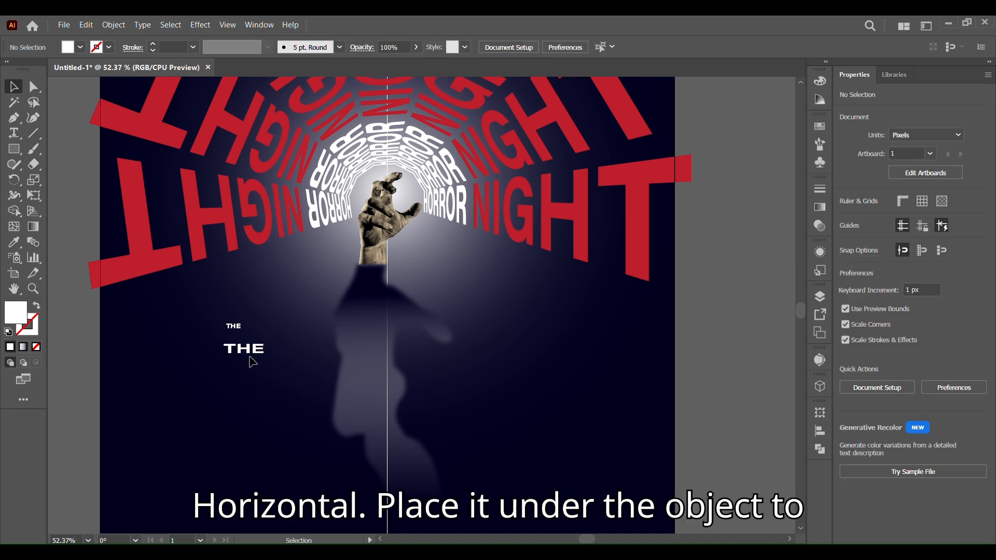
Replace the wording of the larger lower THE copy with HORROR
double_click(250, 352)
double_click(249, 352)
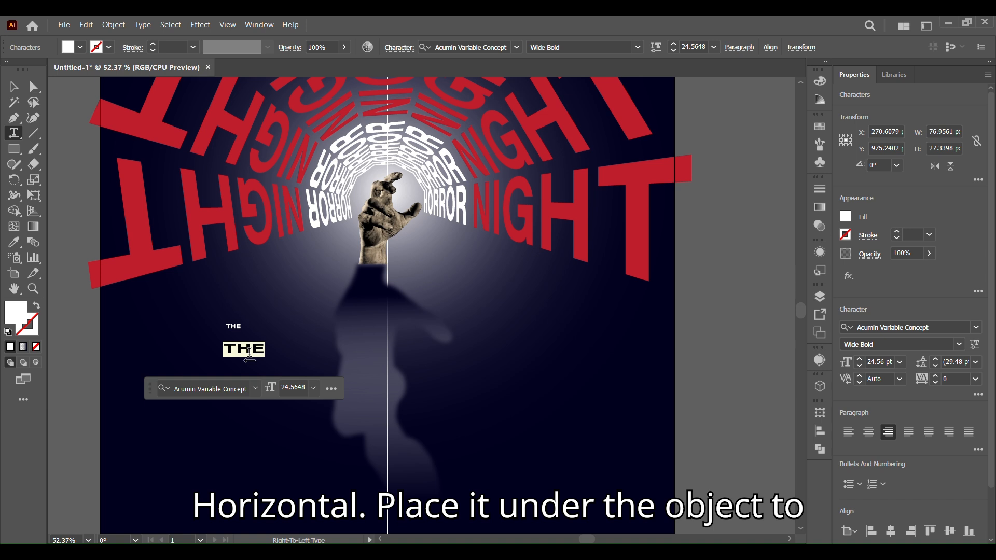
text(HORR)
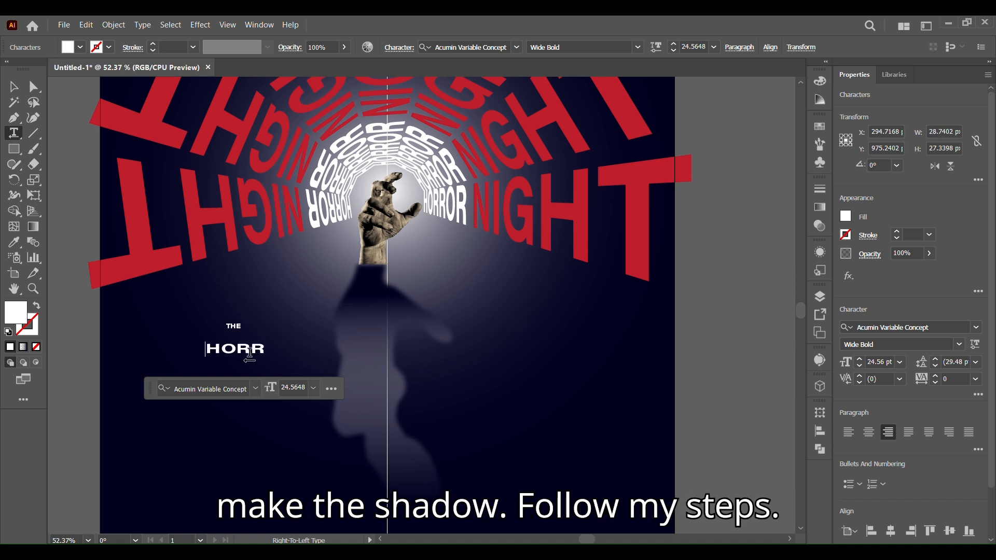
text(OR)
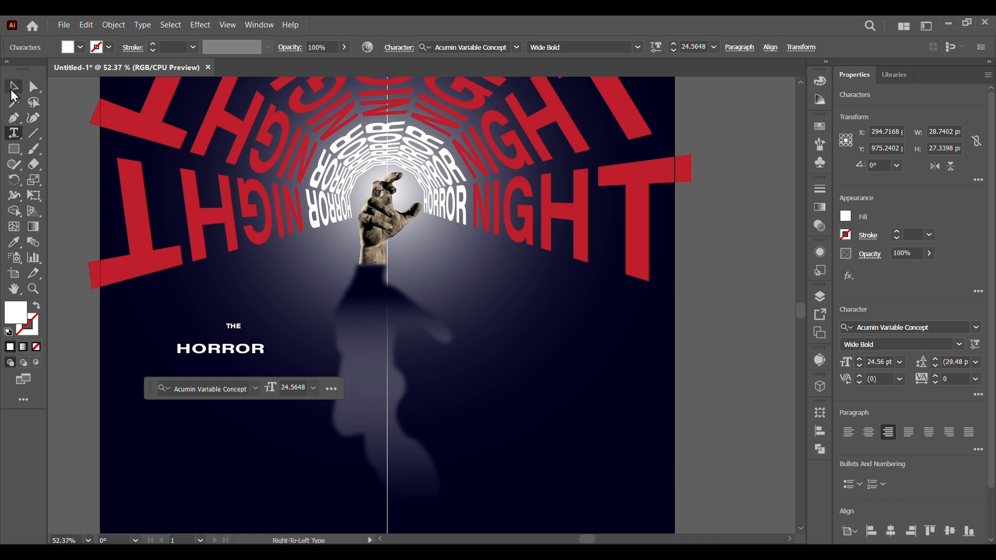
click(14, 93)
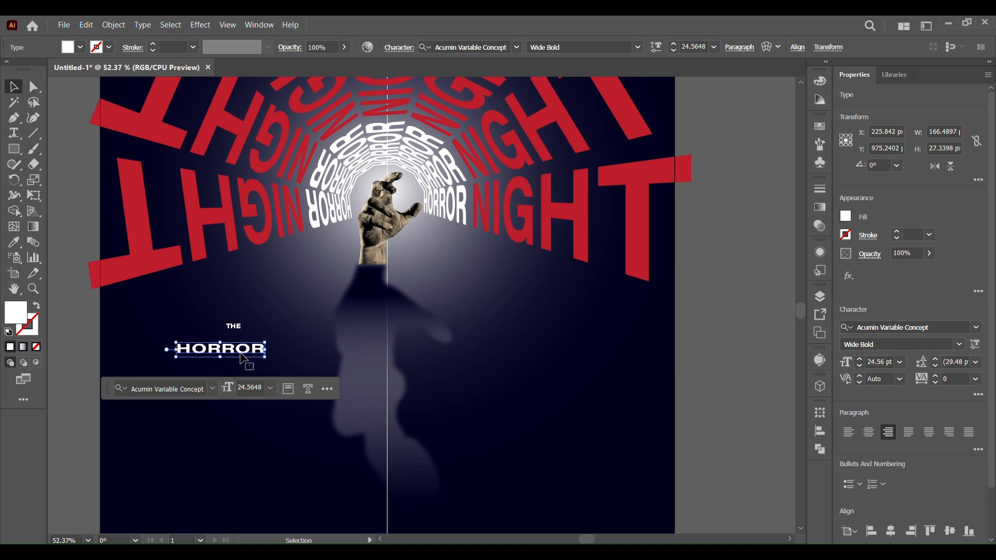
Duplicate the HORROR text just below itself and change the copy's wording to NIGHT
drag(246, 358, 244, 385)
double_click(241, 383)
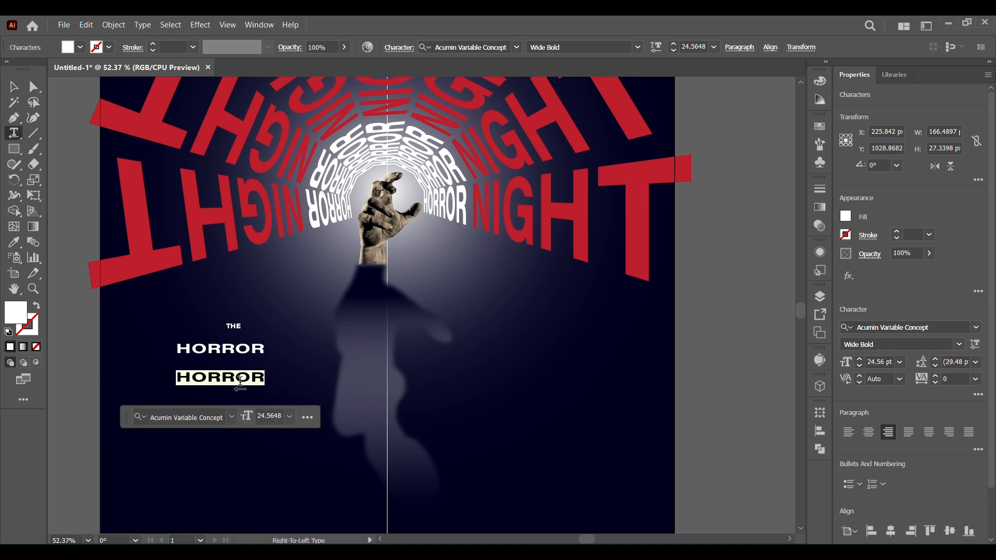
text(NIGHT)
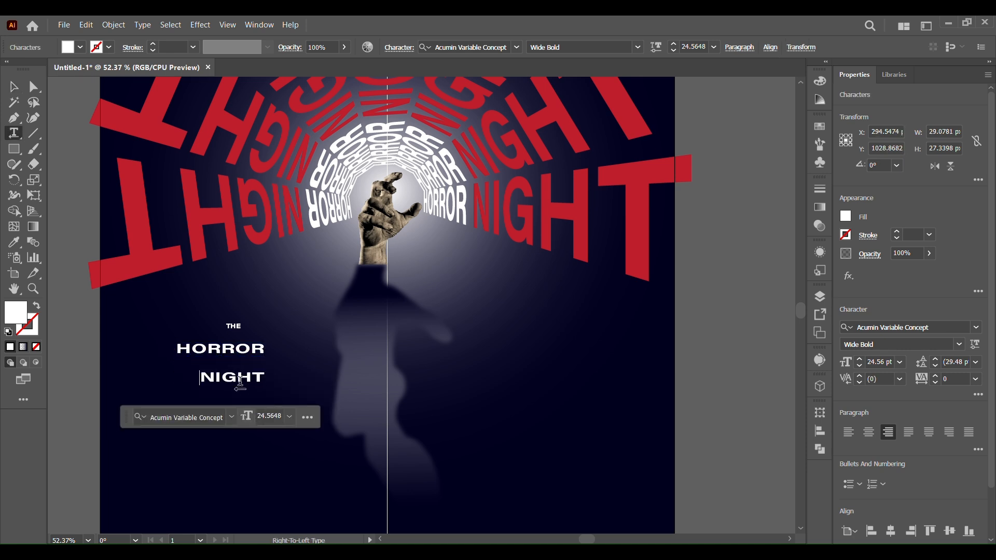
click(14, 87)
Enlarge NIGHT to about 304 px wide and move HORROR and THE down to sit close above it
drag(201, 384, 136, 399)
drag(267, 402, 299, 403)
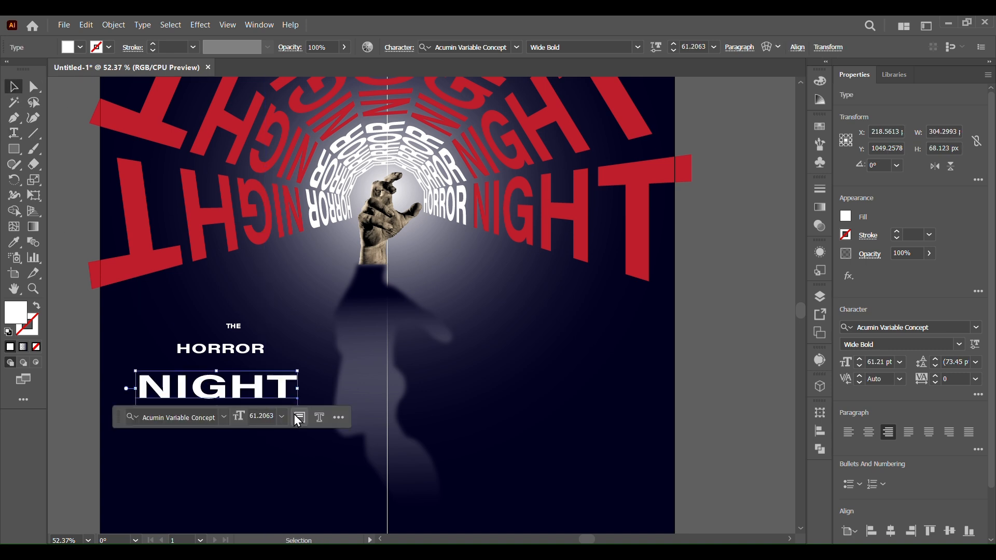
drag(251, 359, 251, 369)
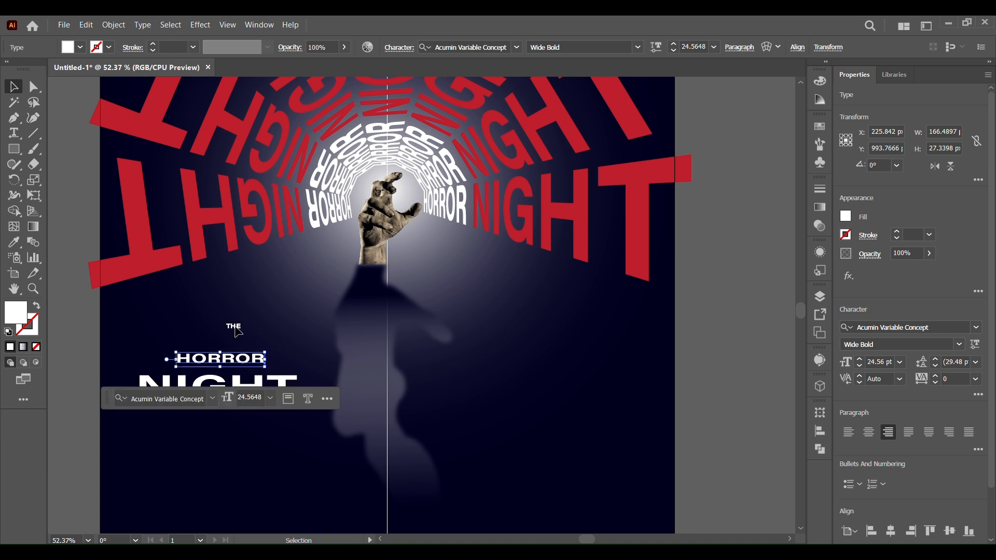
drag(237, 332, 227, 348)
Set the paragraph direction of the HORROR text to left-to-right
click(234, 368)
click(233, 364)
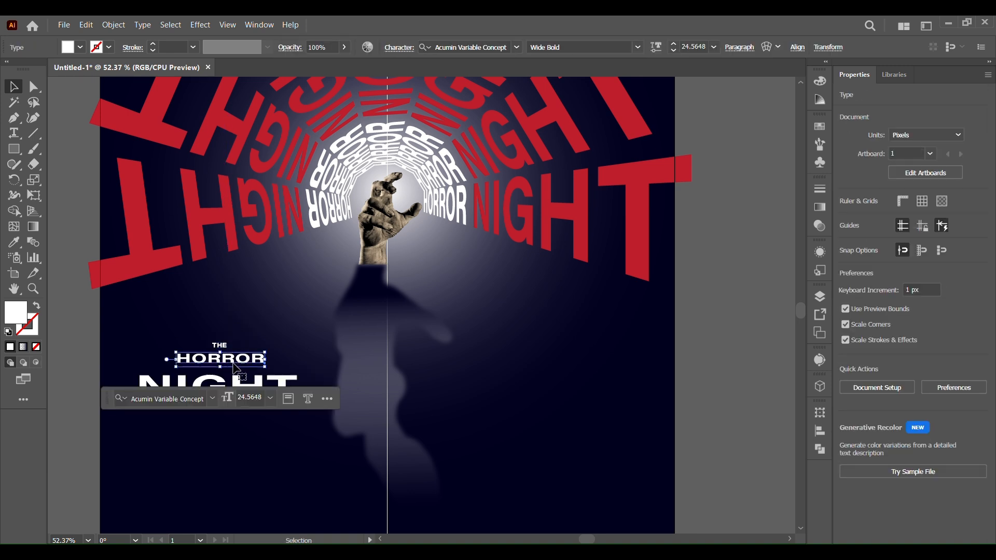
click(742, 48)
click(616, 180)
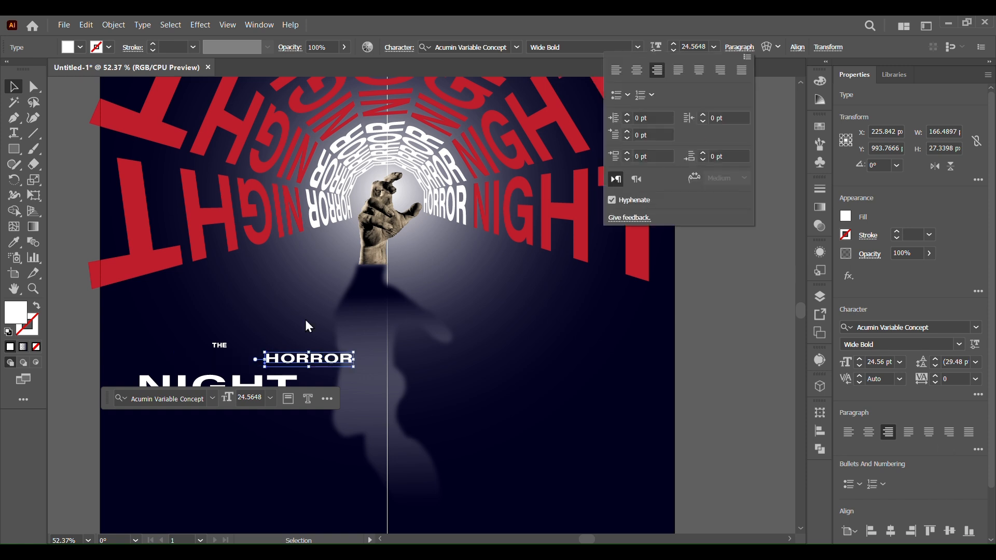
Set the paragraph direction of the small THE text to left-to-right
click(221, 350)
click(222, 349)
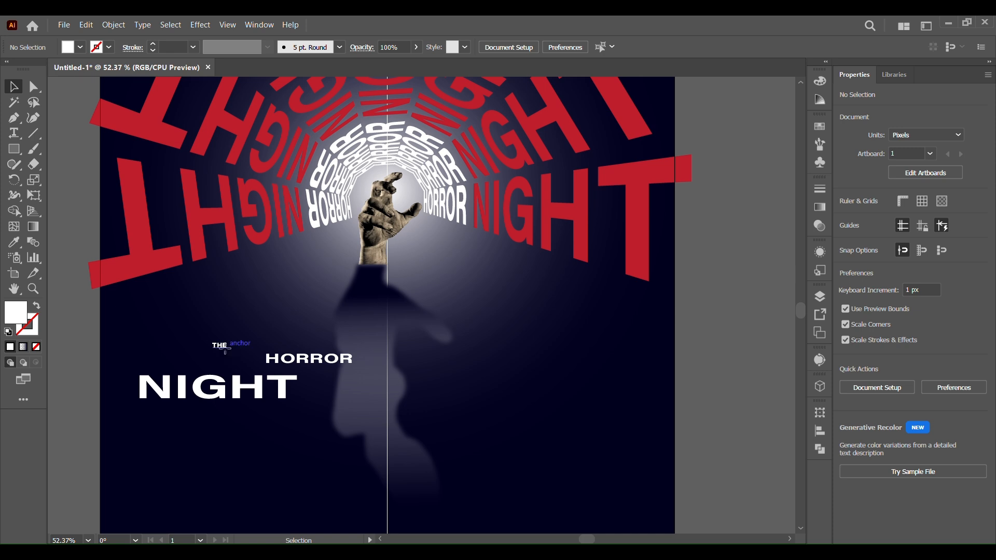
click(225, 347)
click(740, 47)
click(616, 179)
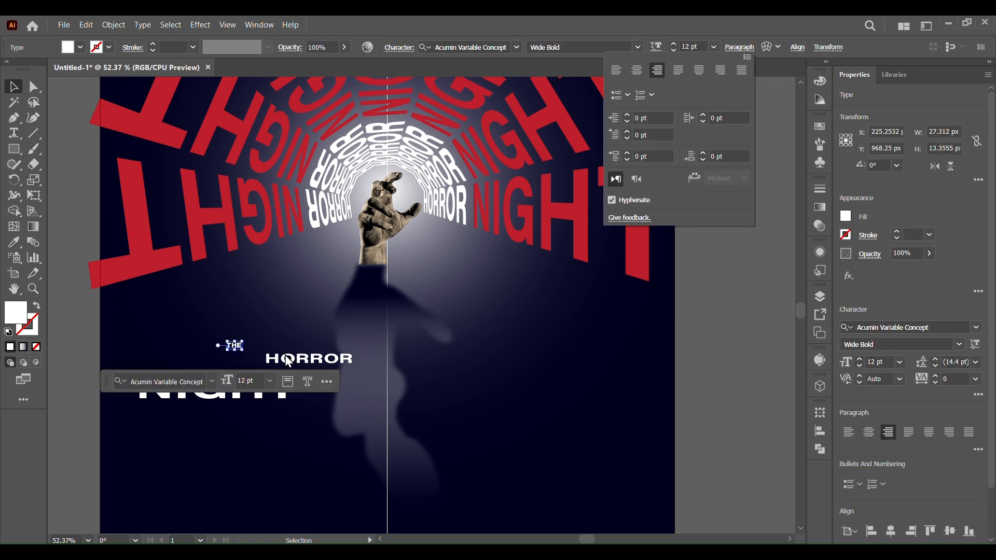
Set the paragraph direction of the large white NIGHT text to left-to-right
click(285, 412)
click(283, 397)
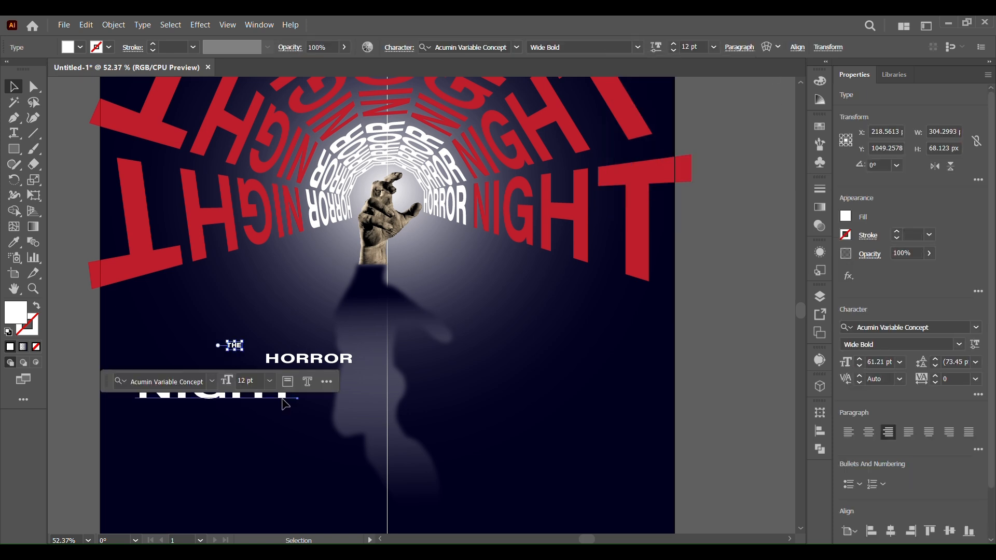
click(742, 48)
click(614, 182)
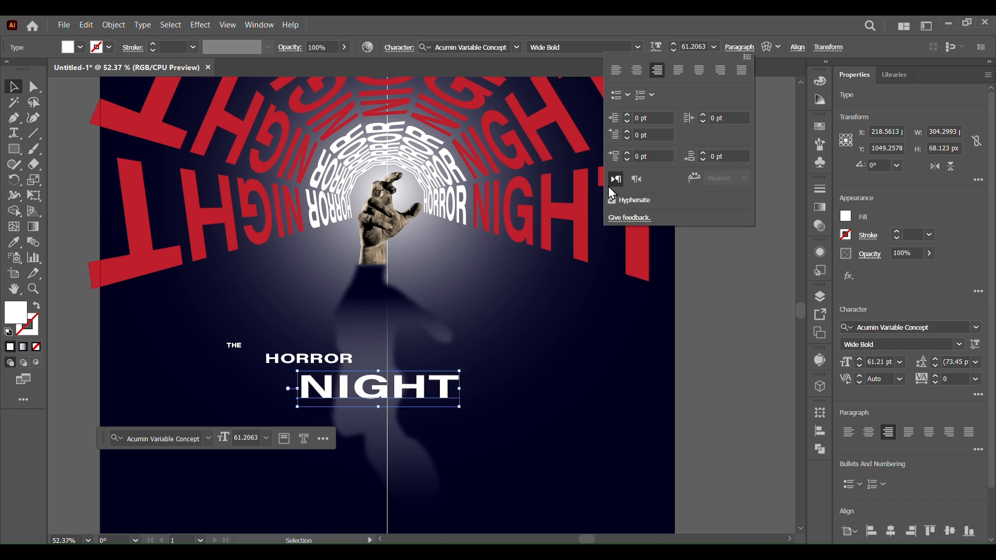
Fill the HORROR title text with the red swatch C=15 M=100 Y=90 K=10 and deselect it
click(233, 346)
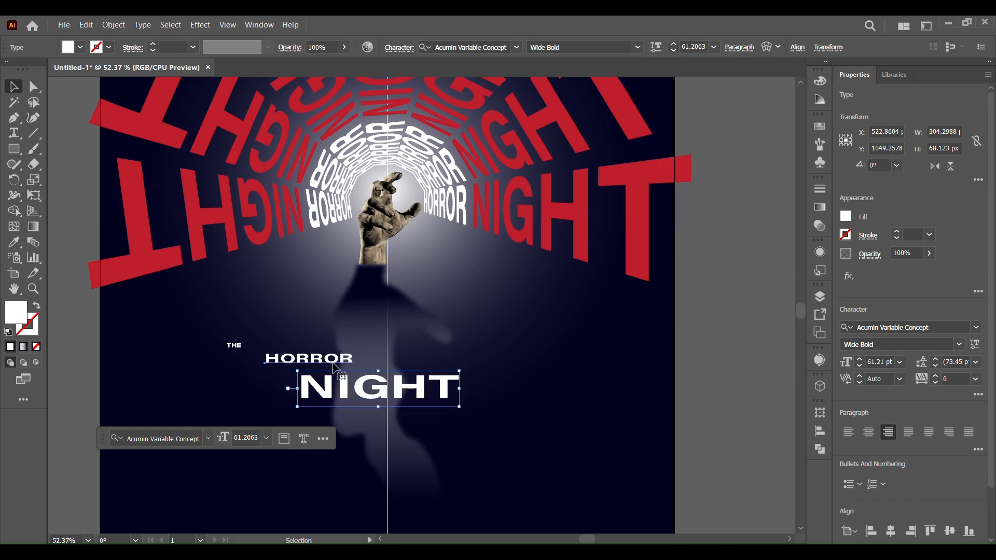
click(345, 355)
click(80, 47)
click(99, 69)
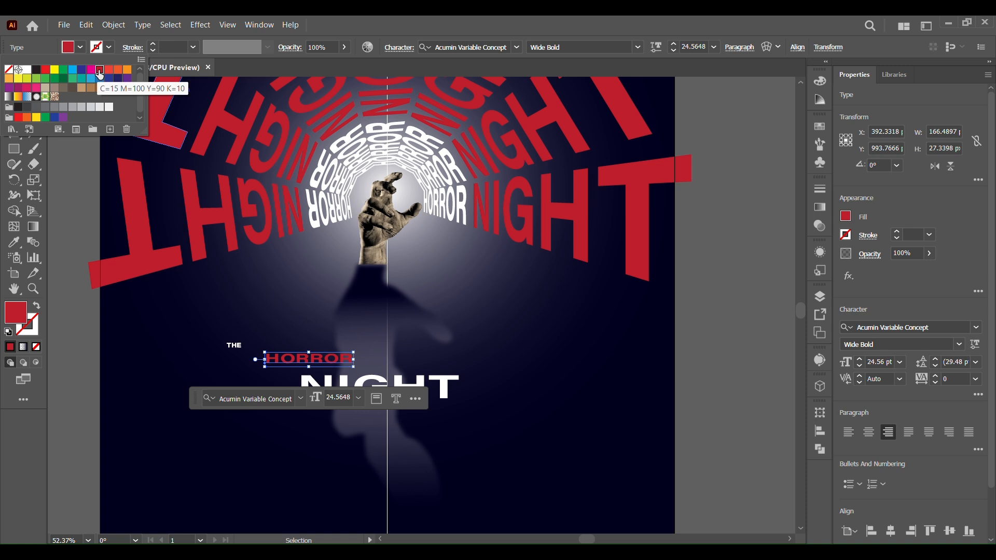
click(328, 361)
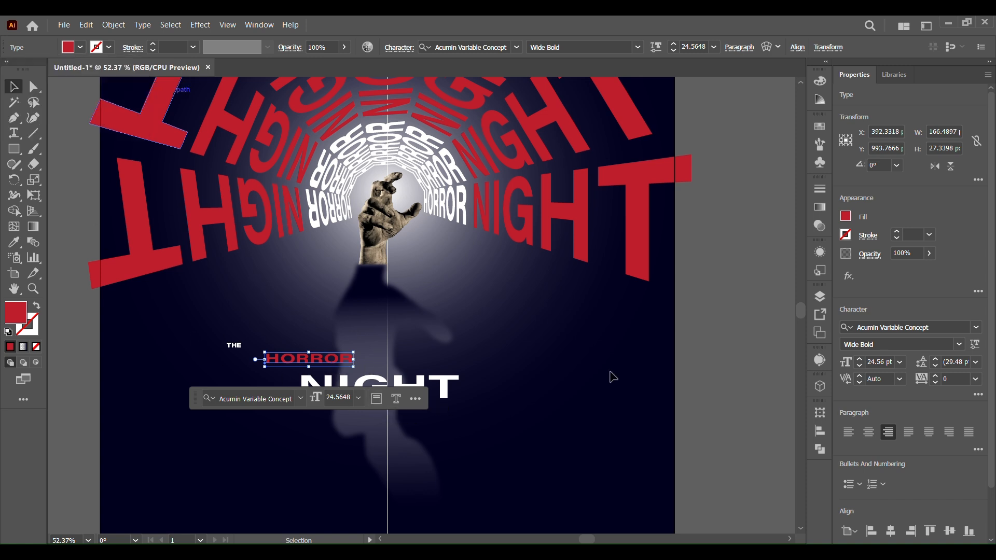
scroll(609, 373, down, 5)
scroll(569, 272, up, 4)
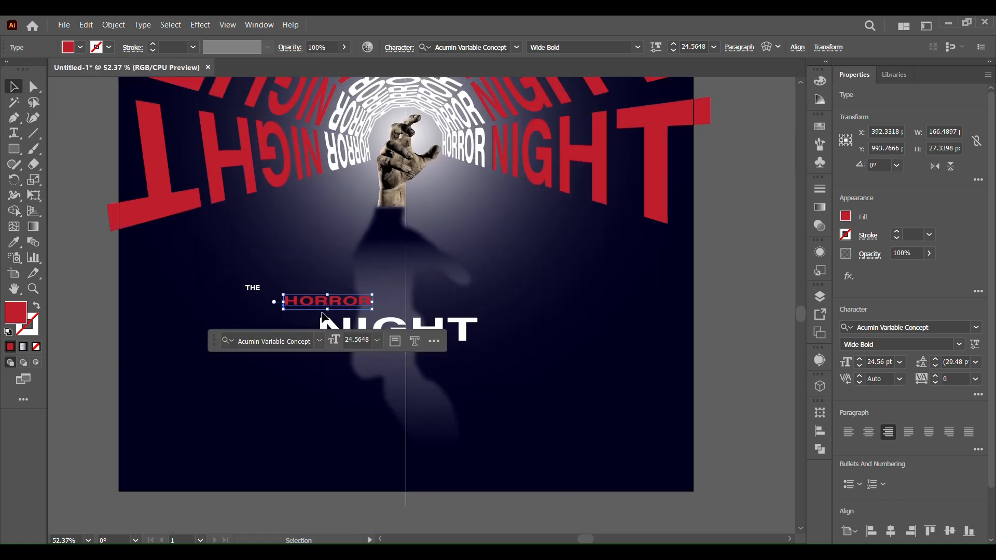
click(425, 386)
click(730, 353)
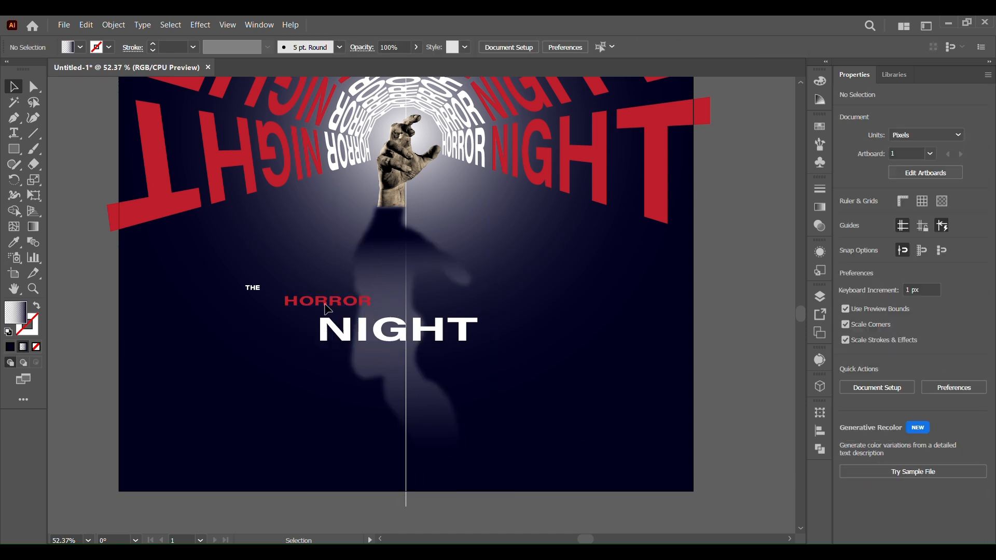
click(328, 310)
right_click(328, 309)
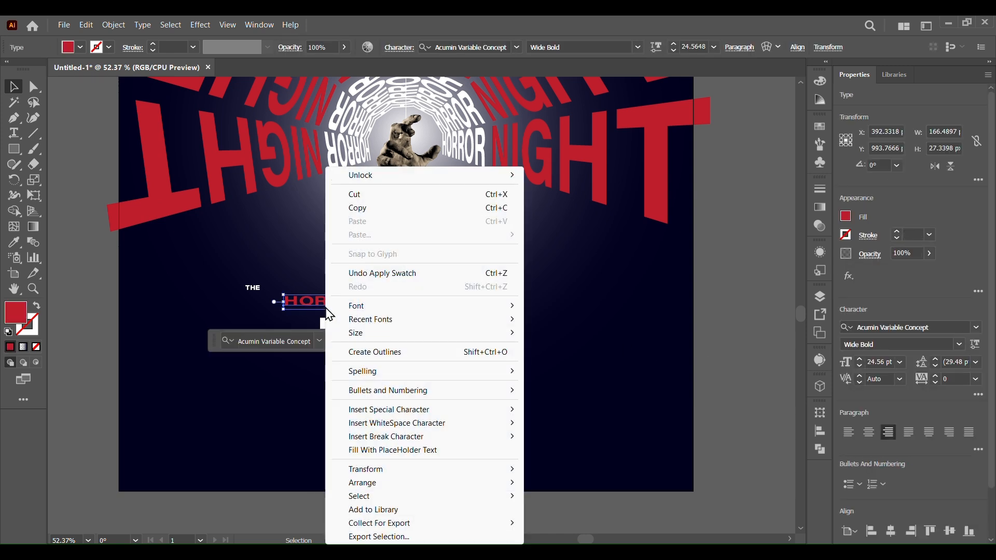
click(374, 352)
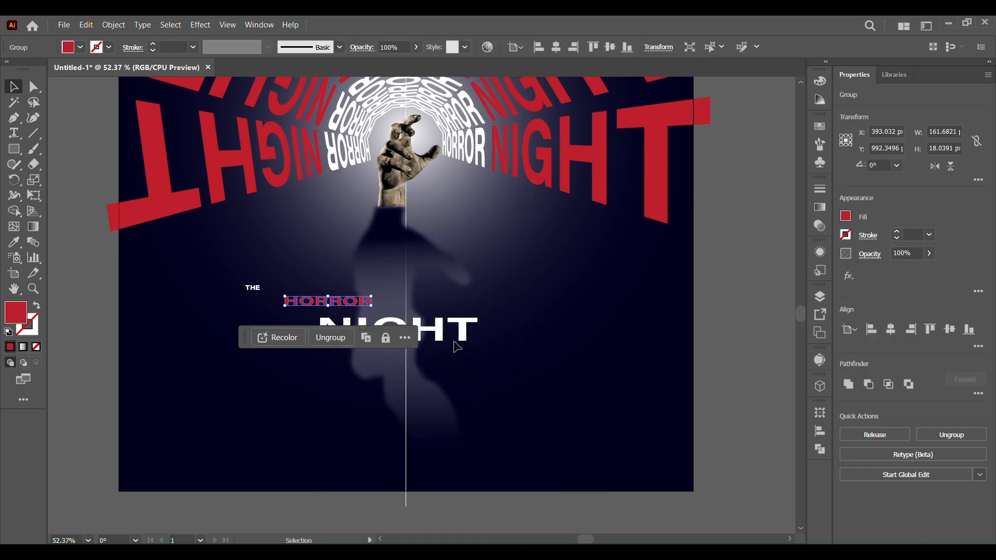
key(ctrl+z)
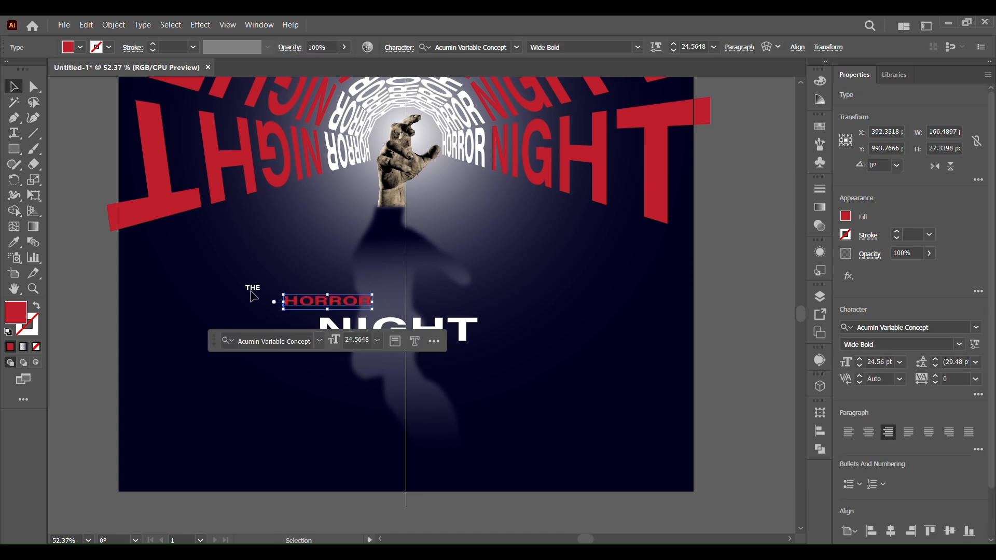
Change the THE text's font style to the Light style of Acumin Variable Concept
click(261, 296)
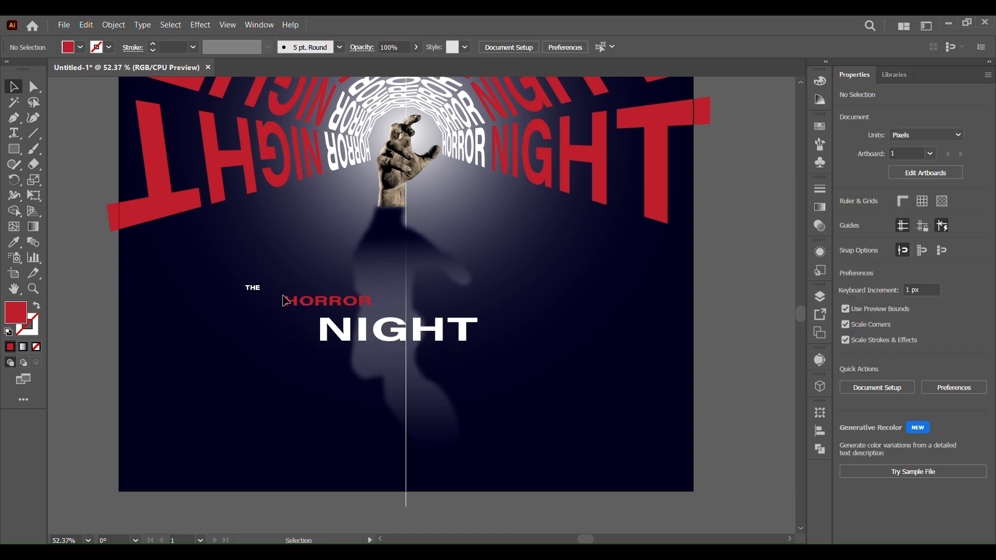
click(254, 291)
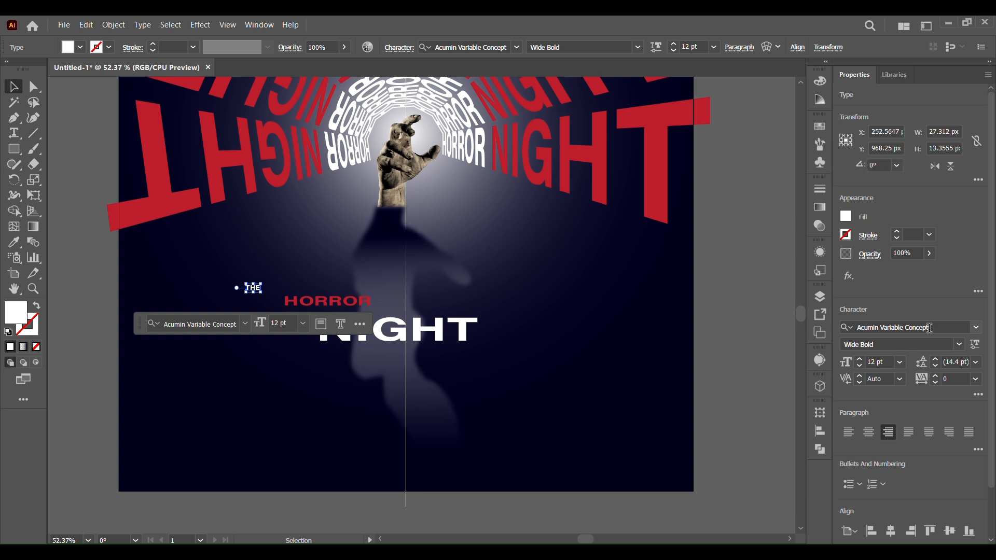
click(960, 344)
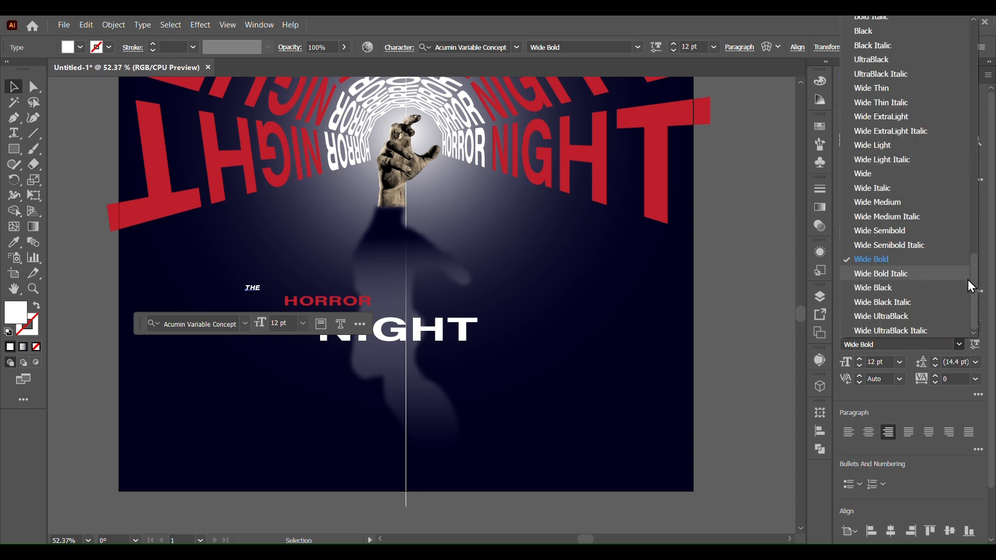
scroll(980, 223, up, 4)
scroll(980, 223, up, 10)
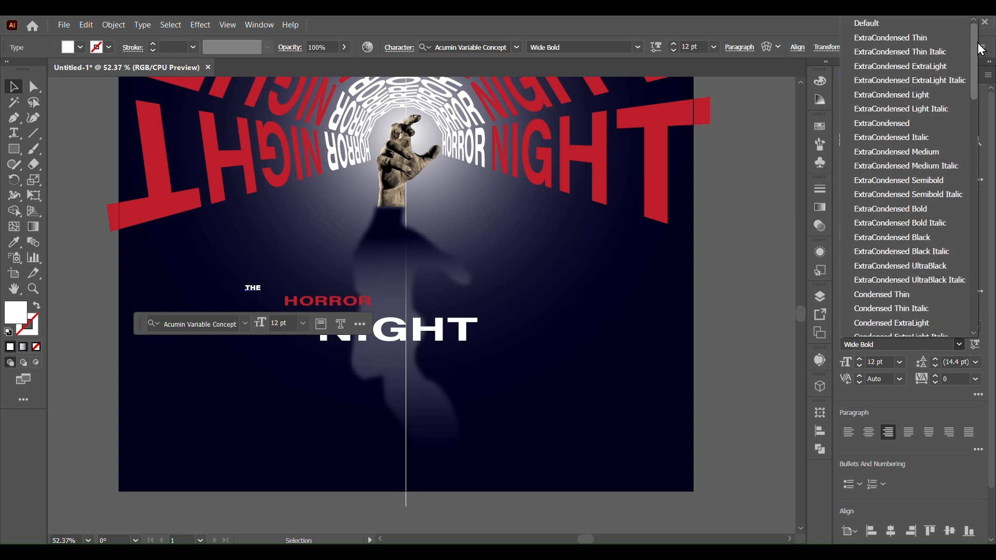
drag(981, 46, 964, 207)
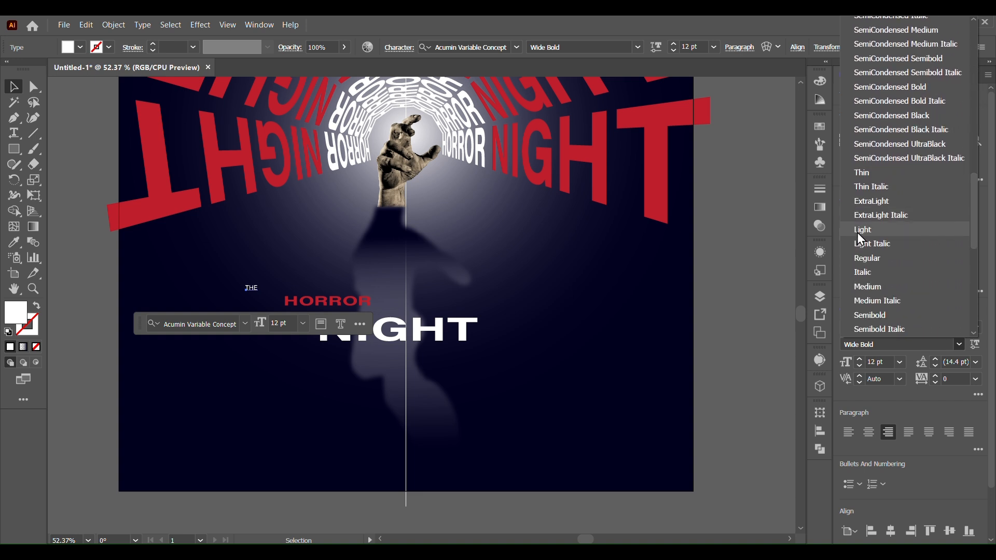
key(Escape)
Change the red HORROR title text to a regular-width Acumin Variable Concept style
click(356, 311)
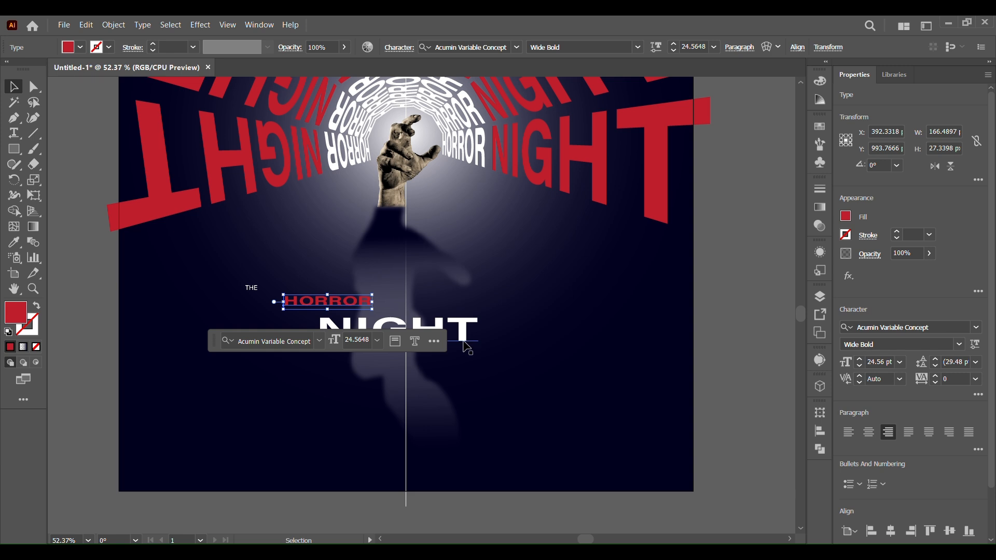
click(960, 345)
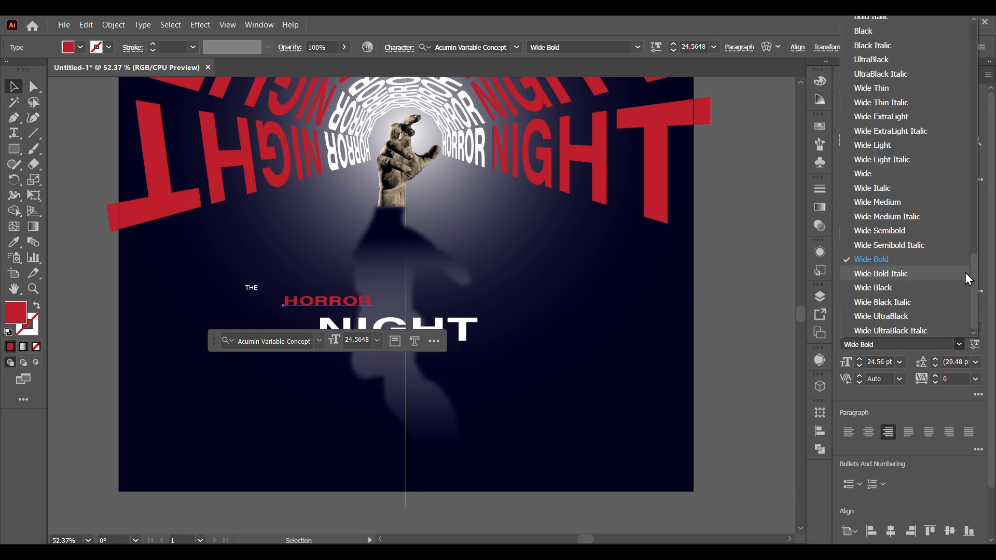
drag(973, 297, 975, 265)
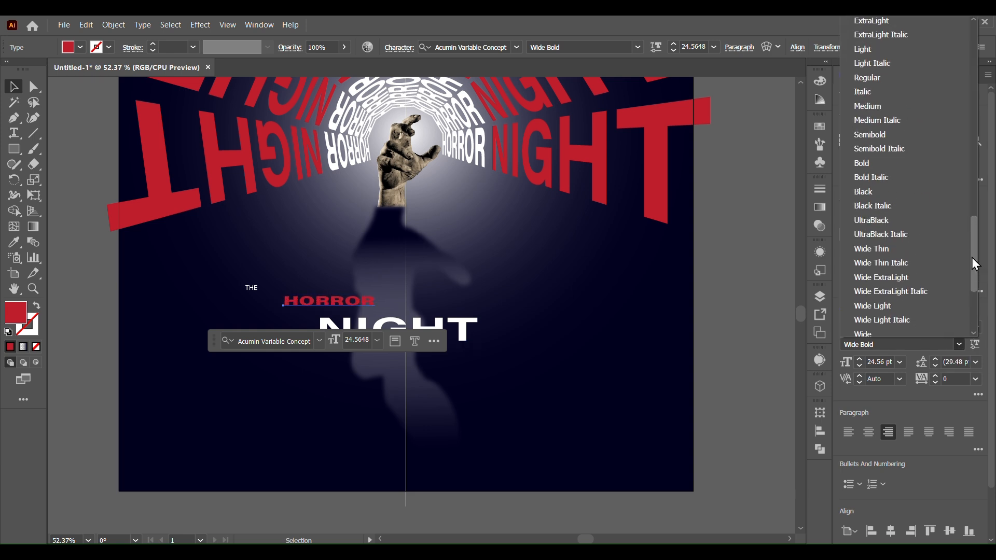
click(867, 79)
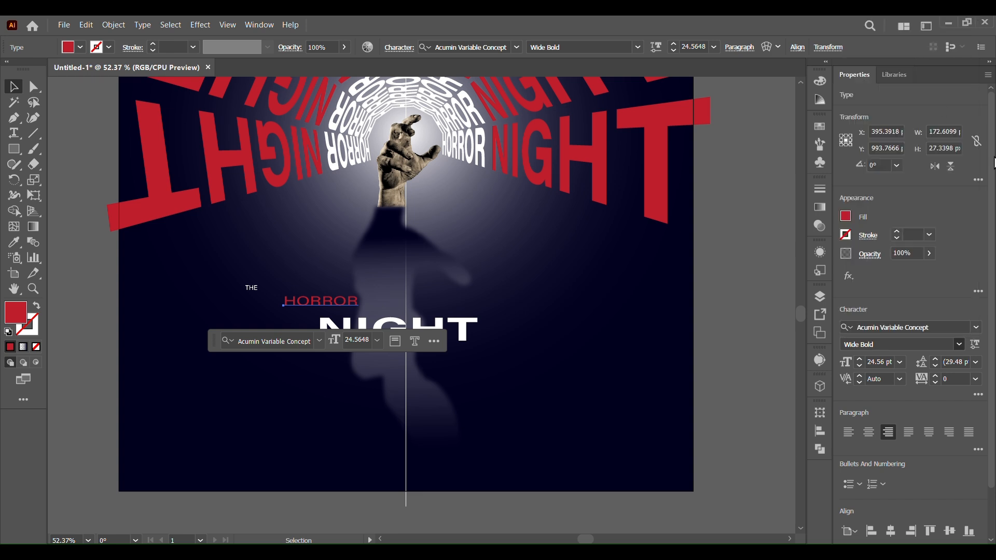
Outline the title words and stack THE, HORROR and NIGHT in the poster's lower-right corner
click(467, 347)
click(462, 335)
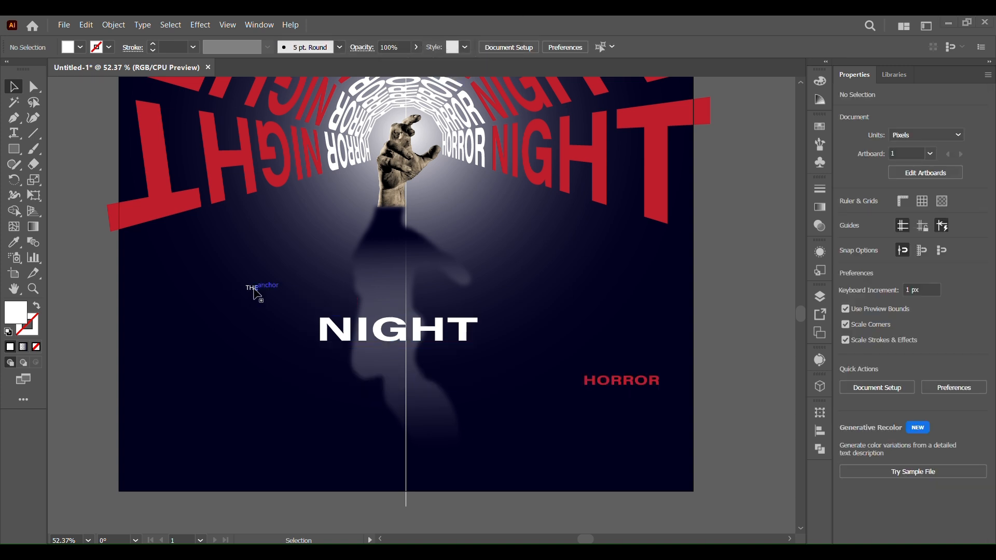
click(256, 292)
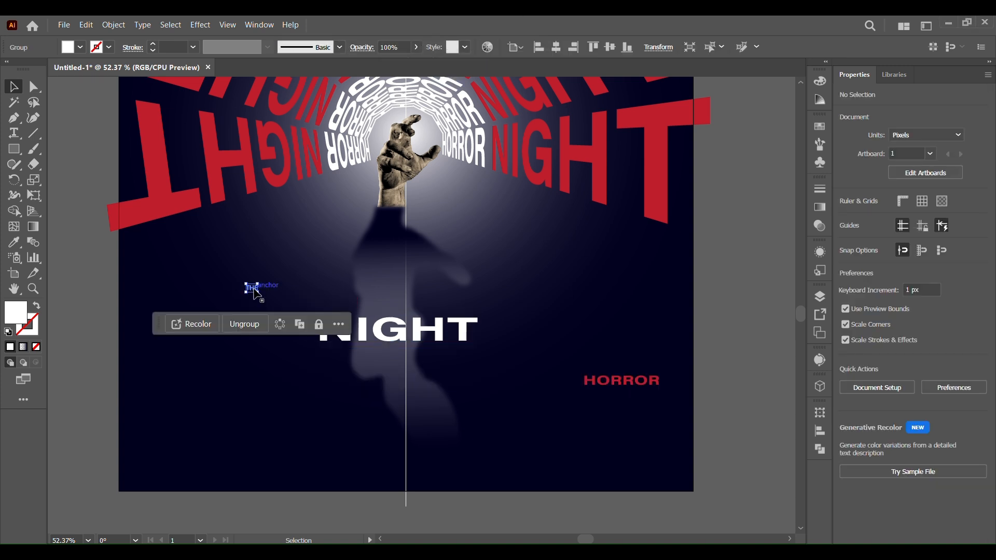
drag(256, 293, 532, 307)
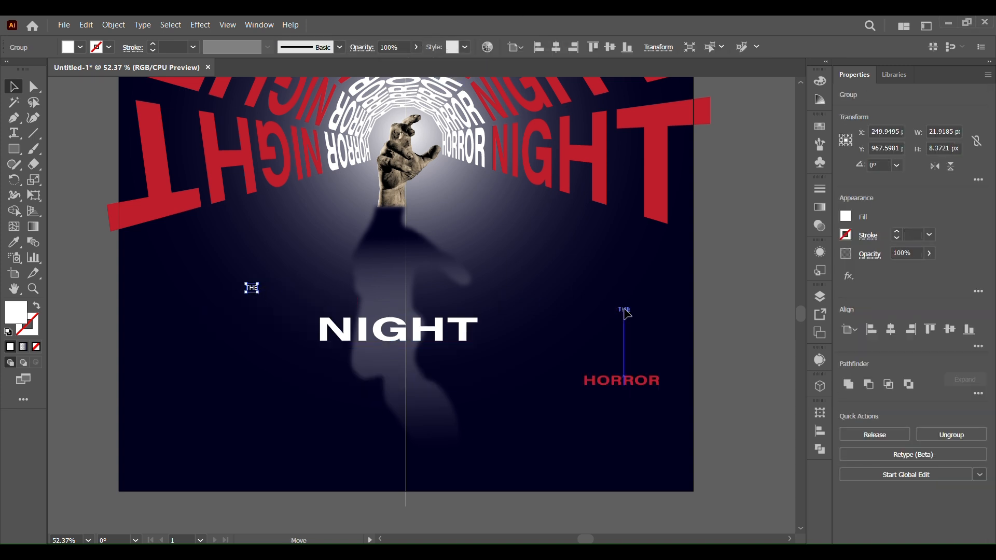
drag(628, 313, 615, 290)
drag(438, 344, 653, 399)
drag(611, 286, 618, 361)
Nudge the red HORROR word down slightly so it sits closer to NIGHT
click(653, 378)
key(Down)
key(Down)
key(Down)
key(Down)
key(Down)
key(Down)
key(Down)
key(Down)
key(Down)
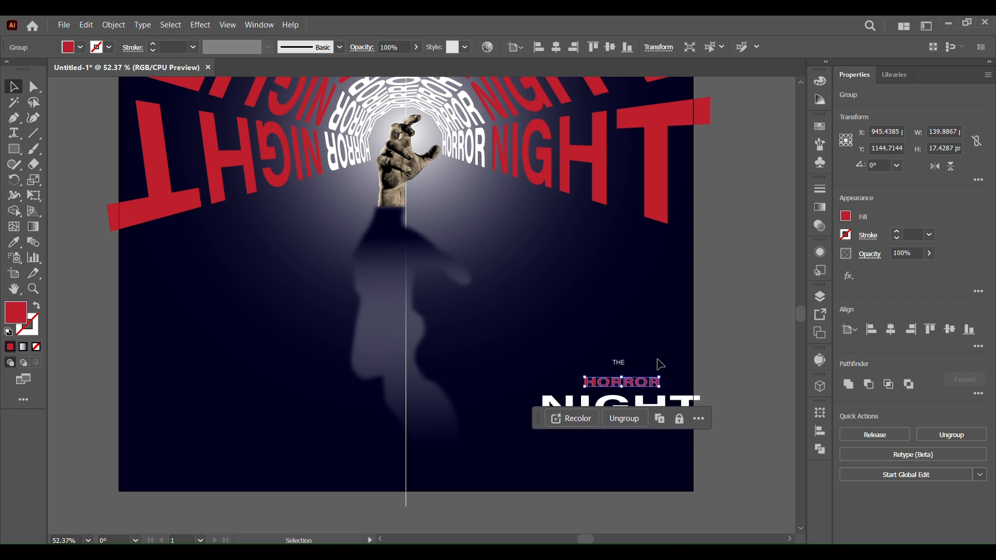
Nudge the word THE down so it sits closer to HORROR in the corner title
click(622, 363)
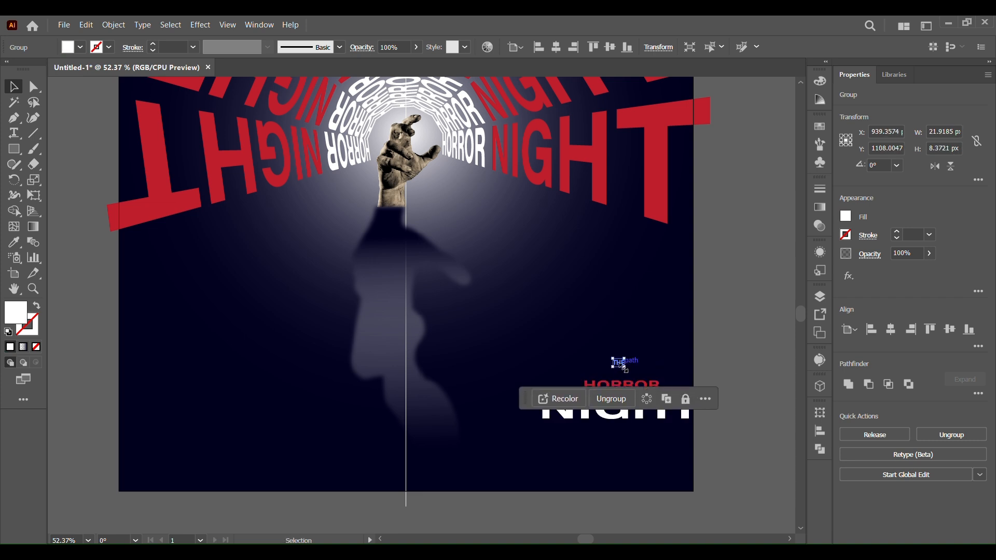
key(Down)
key(Down)
key(Down)
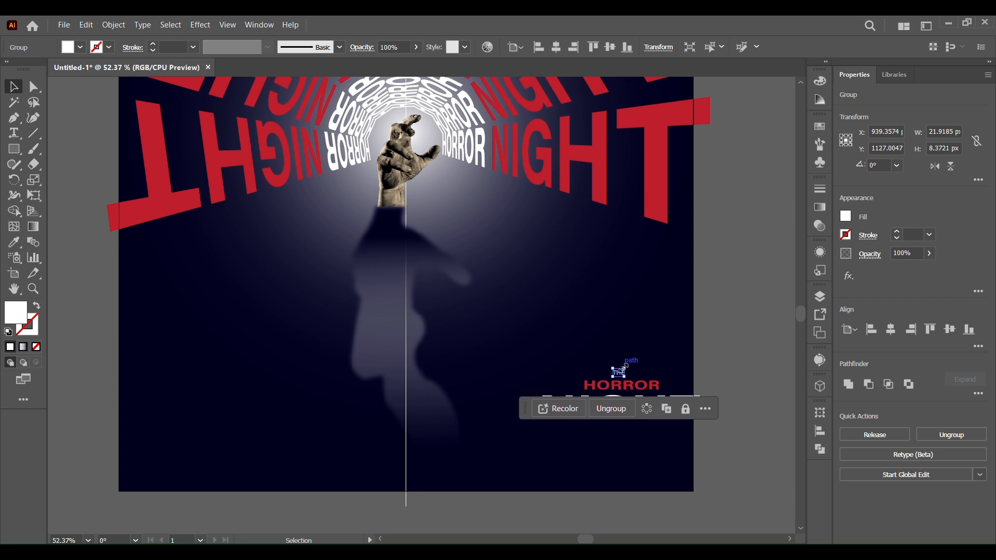
Try to distribute and align the three title words vertically by their centers, and undo the alignment
click(681, 423)
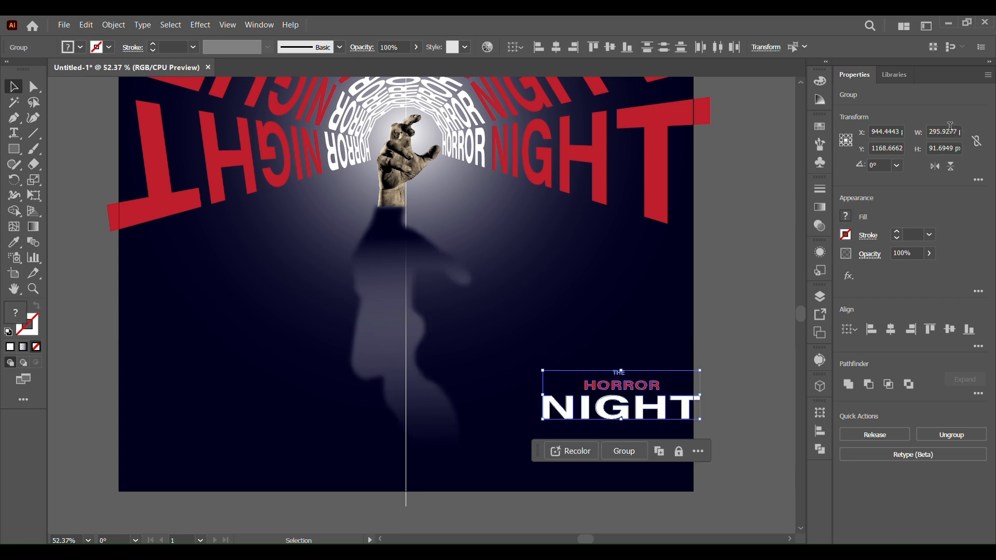
click(664, 48)
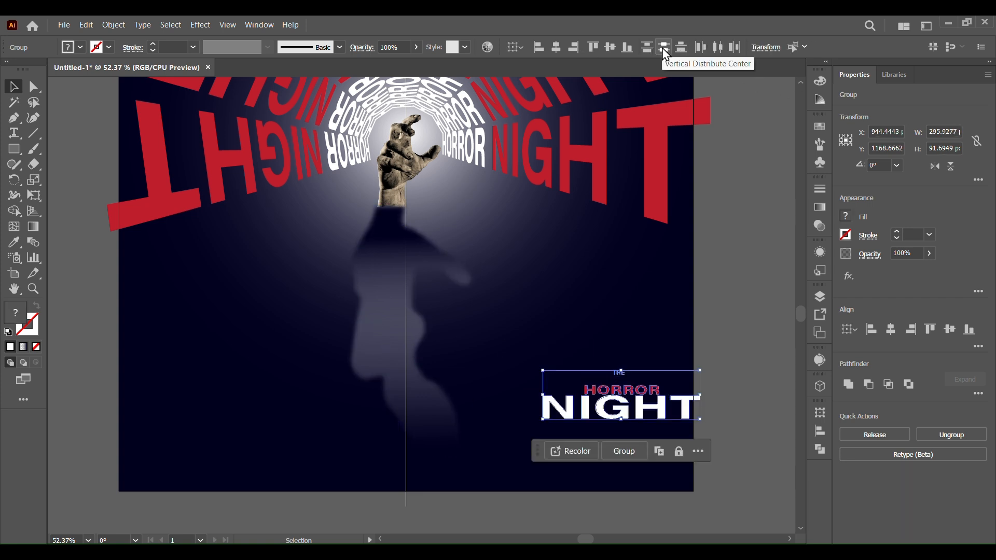
click(978, 346)
click(840, 462)
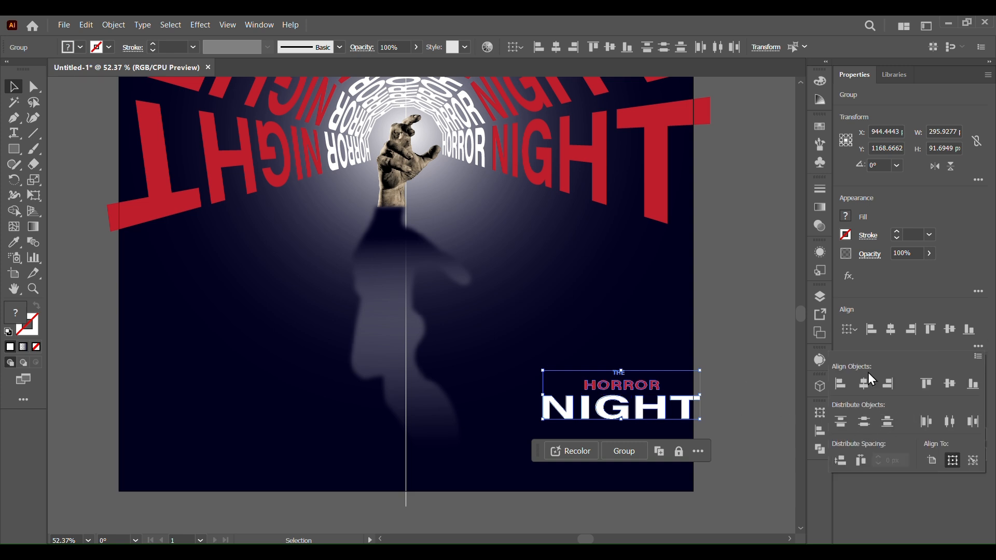
click(950, 330)
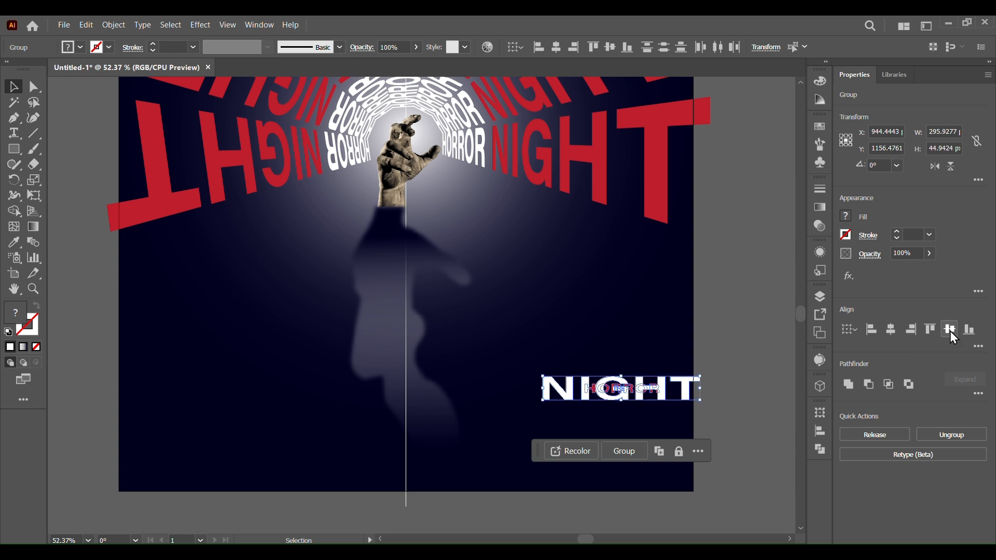
key(ctrl+z)
Group the three title words, enlarge the title to about 440 px wide and center it over the hand's shadow
right_click(642, 413)
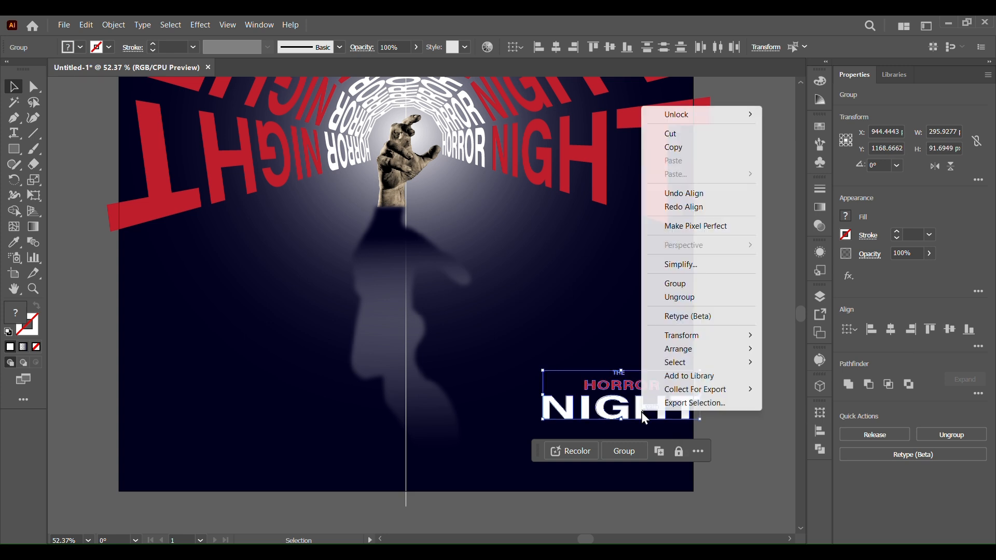
click(683, 297)
drag(675, 418, 525, 317)
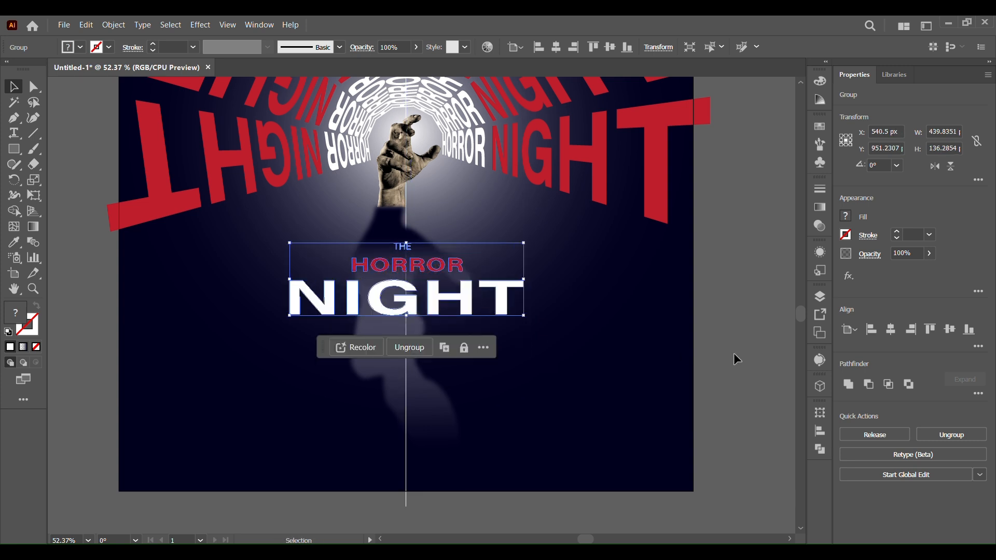
click(734, 355)
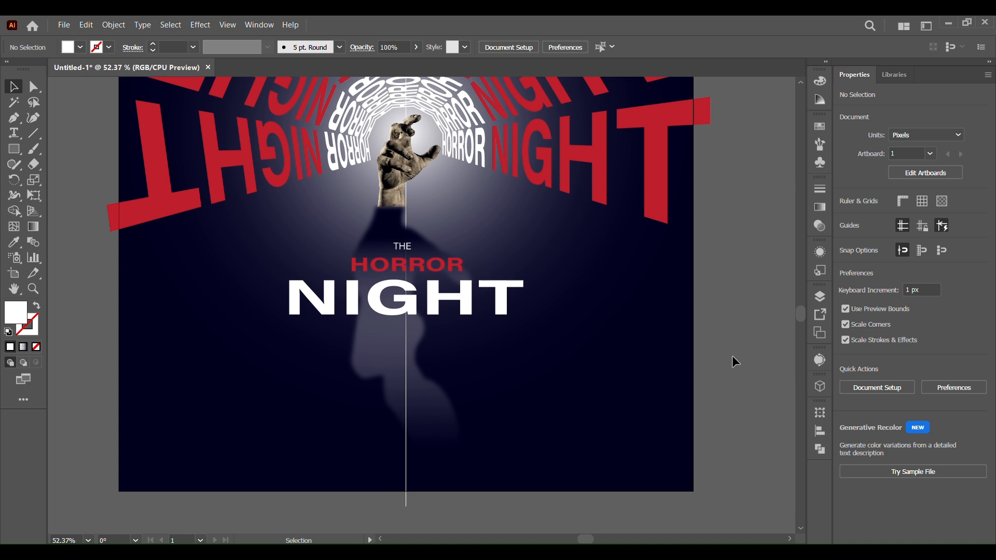
Ungroup the arch's lowest right-hand text strip and make its red NIGHT letters one compound path
click(88, 540)
click(104, 525)
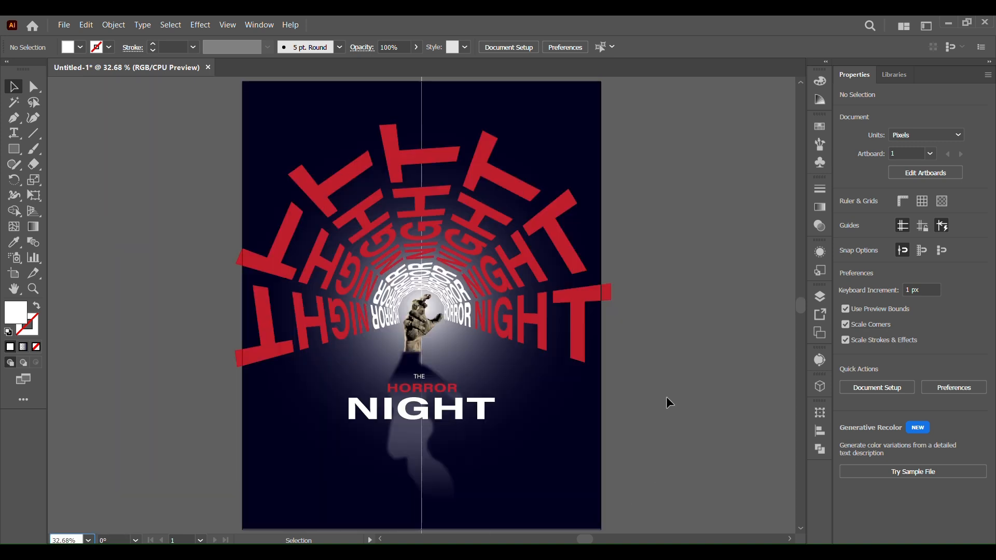
click(546, 275)
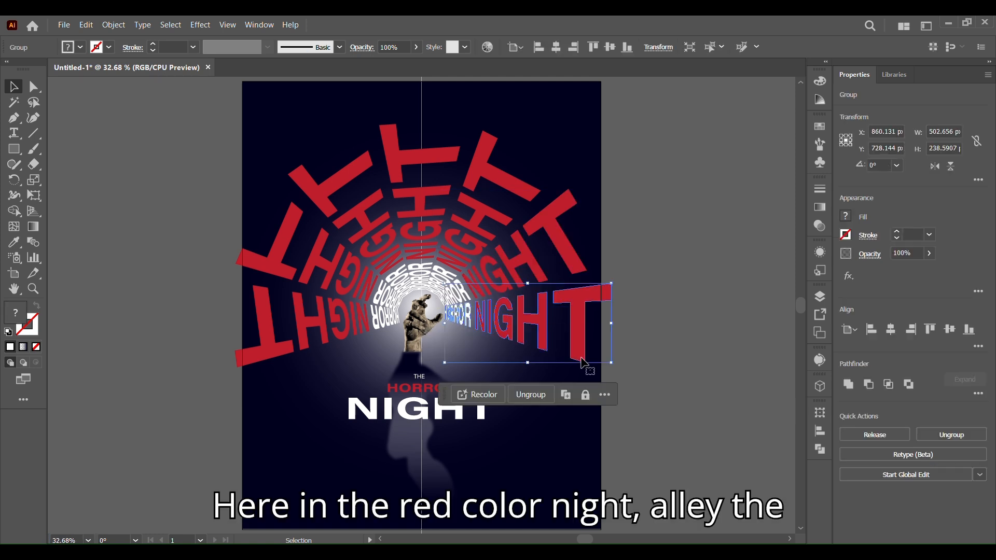
right_click(580, 343)
click(607, 209)
click(710, 314)
click(579, 324)
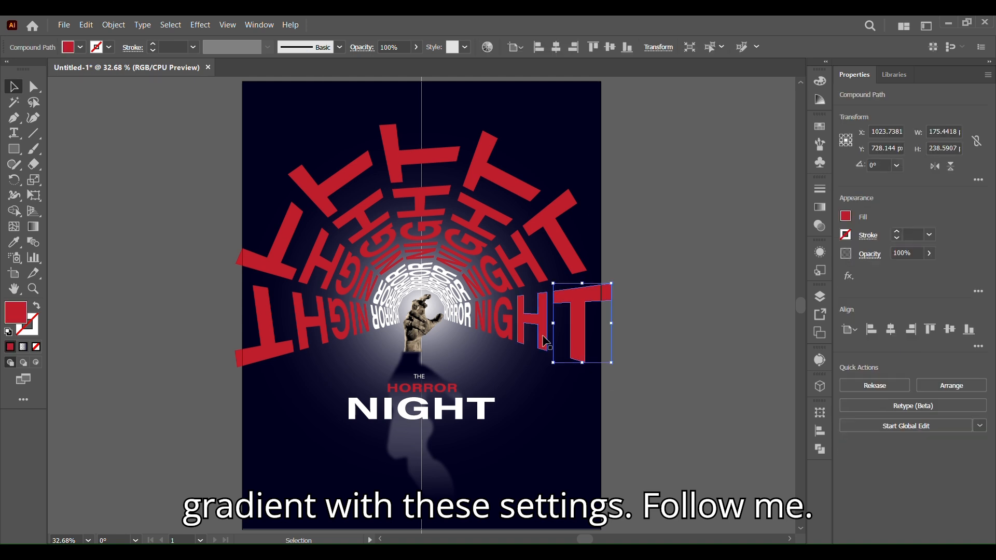
shift+click(543, 322)
shift+click(509, 327)
shift+click(480, 317)
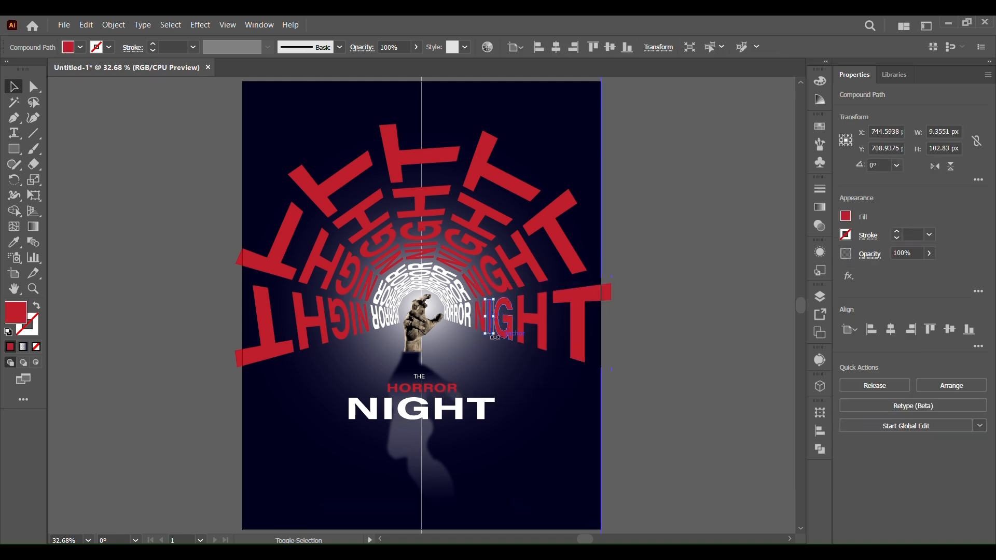
click(113, 25)
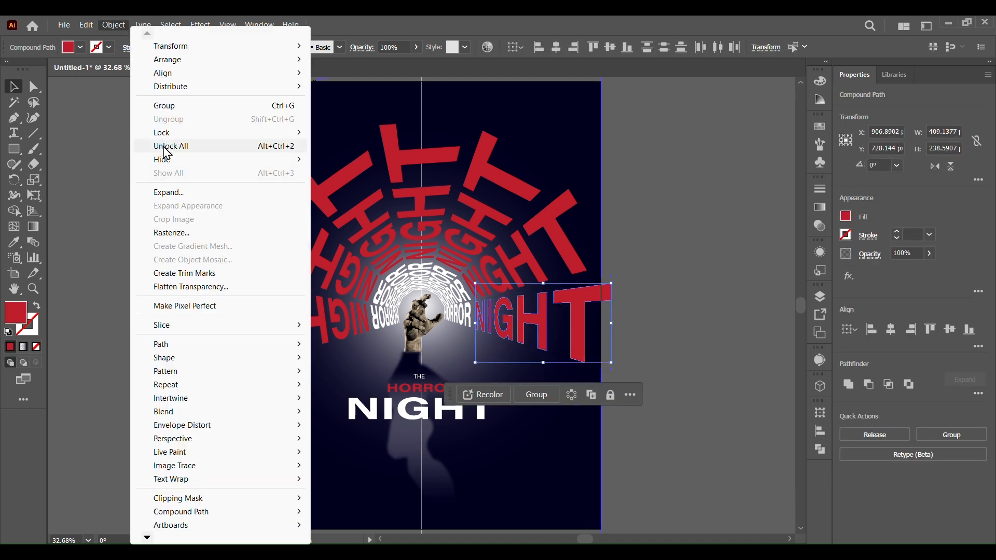
click(369, 513)
Fill this NIGHT with a linear gradient from opaque red to dark navy at 0% opacity, moving the midpoint to about 85%
click(821, 208)
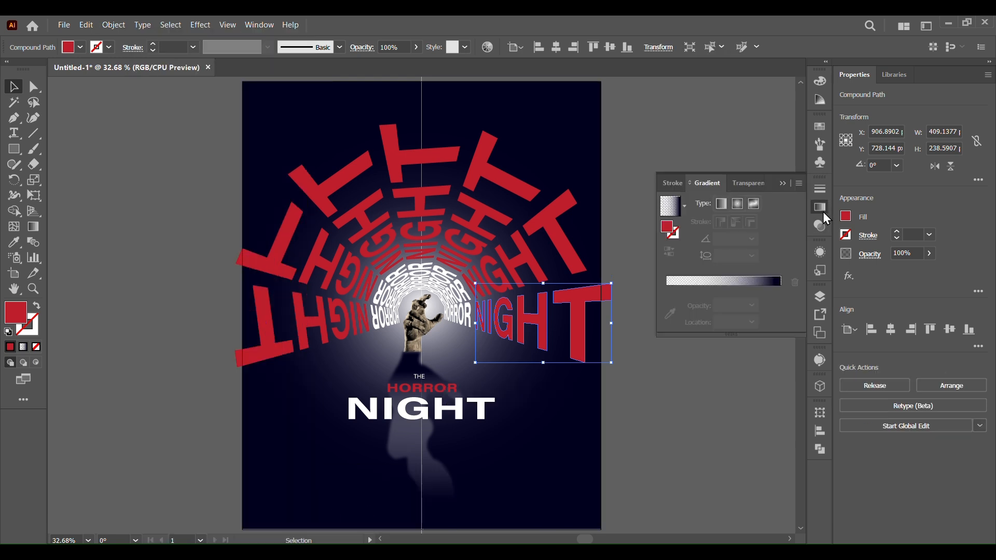
drag(666, 228, 667, 305)
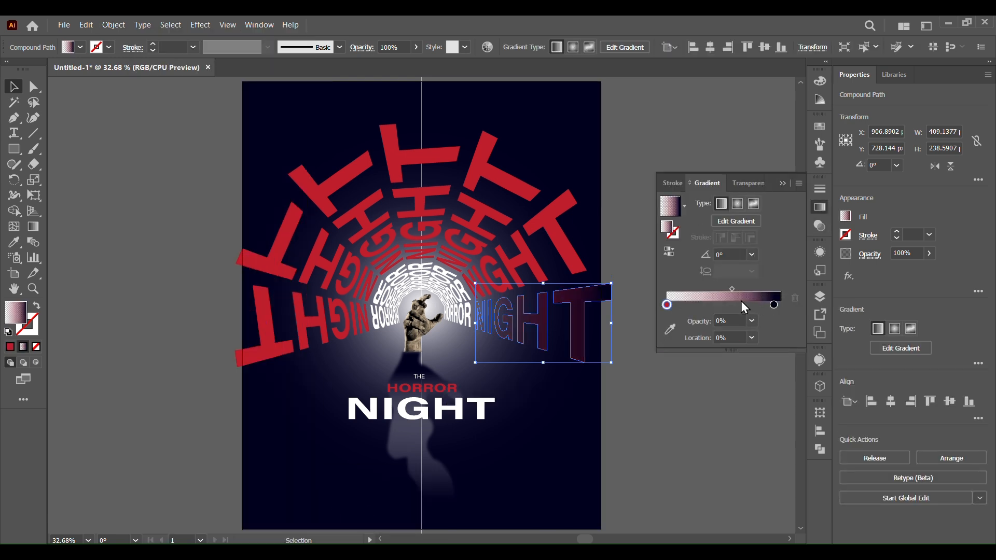
click(752, 321)
click(770, 476)
drag(732, 289, 759, 291)
click(775, 304)
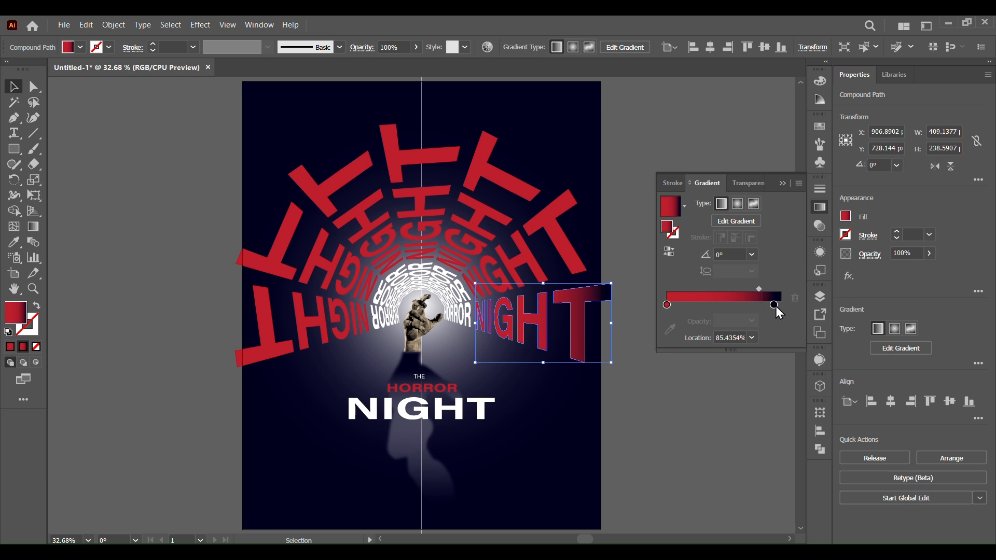
click(752, 321)
click(765, 338)
Pull the gradient's transparent end inward so the T of the lowest right-hand NIGHT fades out before the poster's edge
click(34, 227)
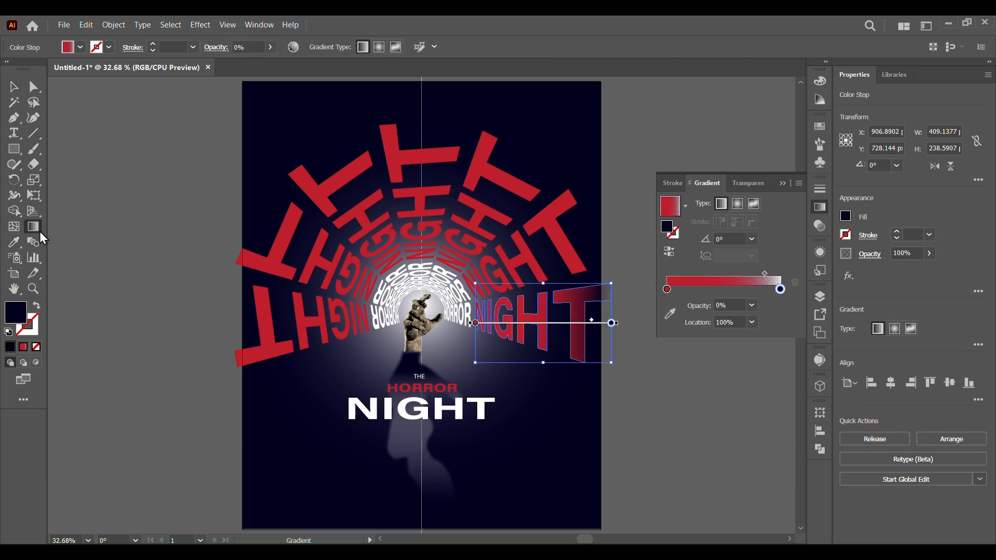
mouse_move(612, 322)
mouse_down()
mouse_move(602, 294)
mouse_move(573, 318)
mouse_up()
click(782, 183)
click(14, 87)
click(57, 213)
Ungroup the second right-hand strip of the arch and make its red NIGHT letters one compound path
click(573, 278)
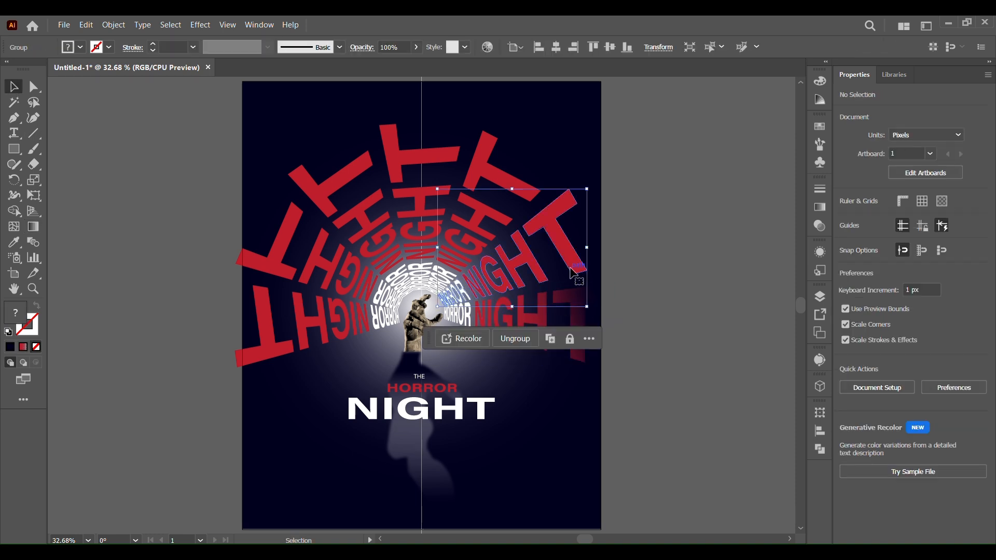
right_click(574, 278)
click(614, 412)
shift+click(477, 287)
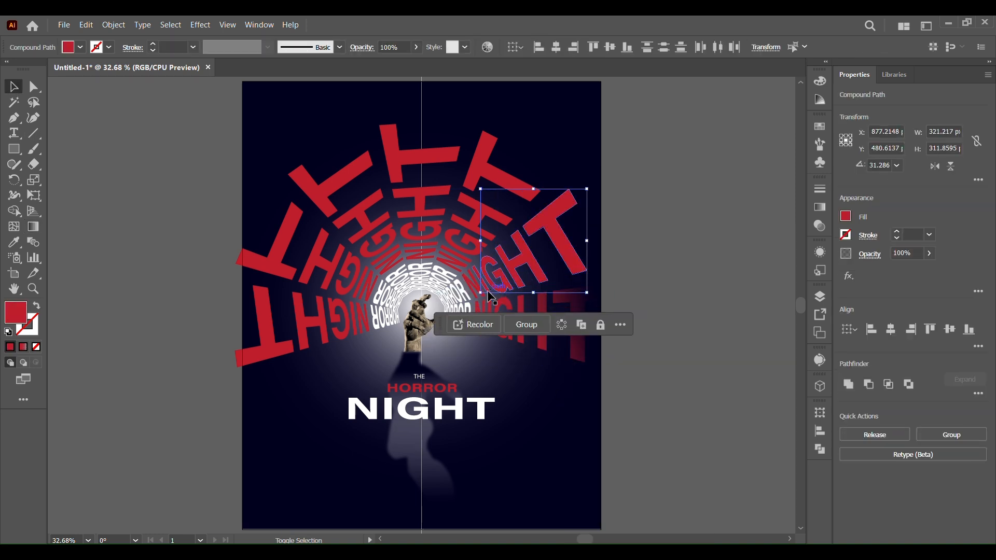
click(114, 25)
click(327, 510)
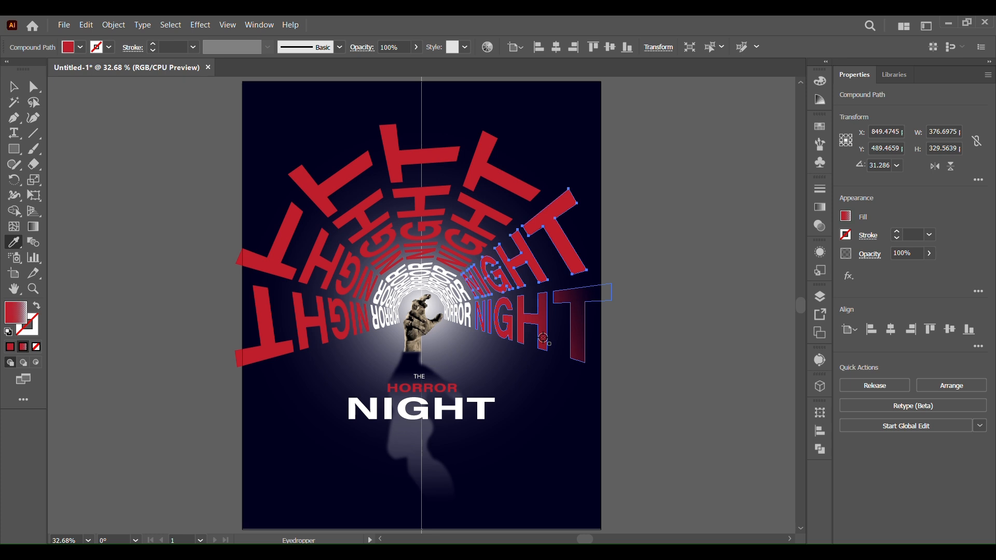
Copy the fading gradient onto the second right-hand NIGHT and aim it outward along the word so its T fades
click(33, 227)
click(554, 236)
drag(553, 236, 592, 223)
click(14, 87)
click(94, 171)
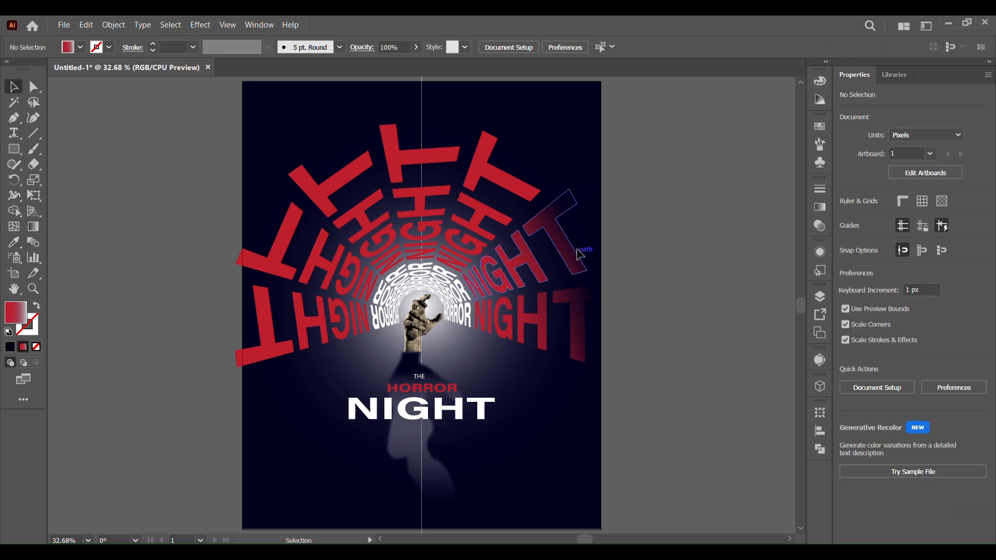
Ungroup the steep upper-right strip of the arch and make its red NIGHT letters one compound path
click(527, 195)
right_click(528, 195)
click(567, 382)
click(686, 240)
click(511, 183)
shift+click(487, 234)
shift+click(475, 249)
shift+click(463, 262)
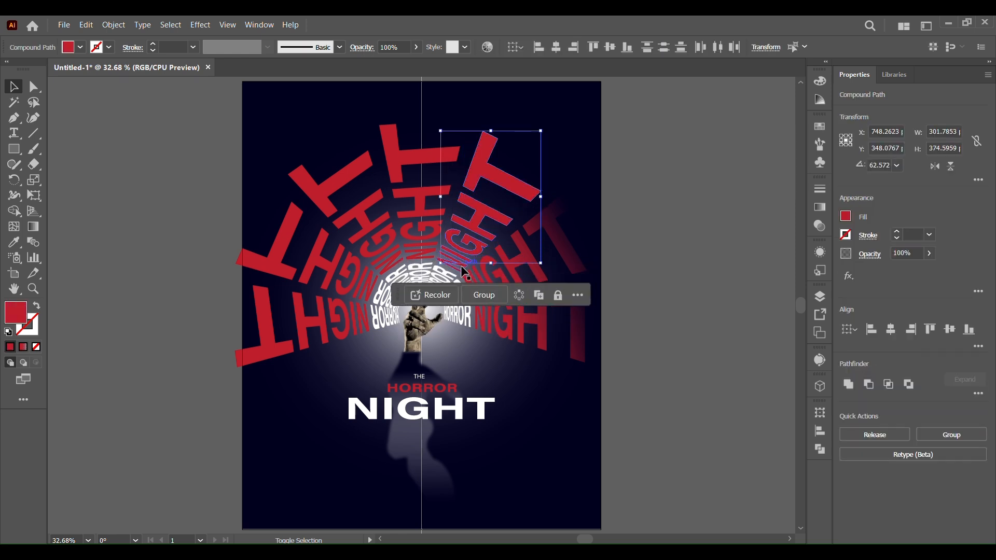
shift+click(460, 268)
click(113, 25)
mouse_move(207, 512)
click(328, 514)
Sample the fading gradient onto the steep upper-right NIGHT and direct it upward from the N to beyond the T
click(14, 242)
click(524, 257)
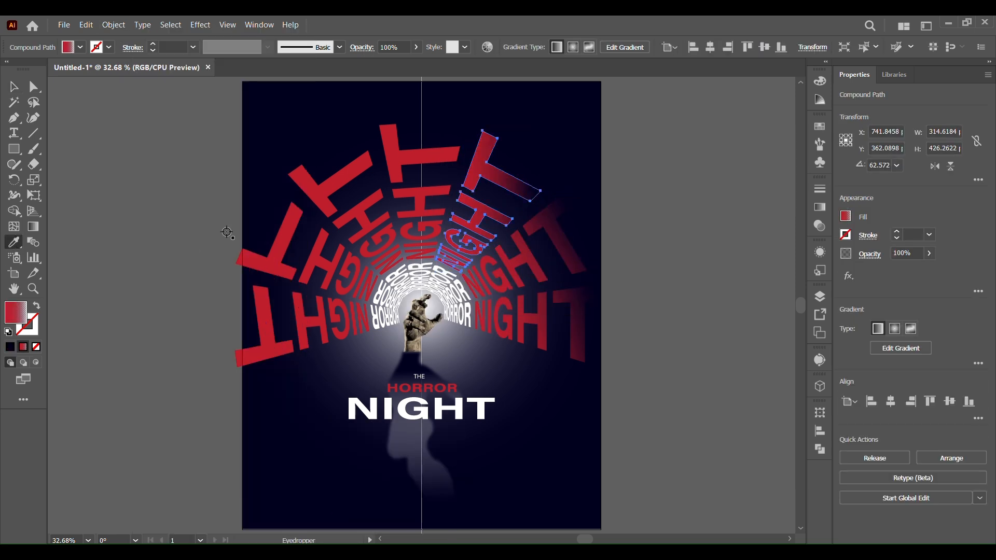
click(33, 227)
drag(459, 274, 492, 136)
click(15, 90)
Ungroup the arch's topmost strip and make its red NIGHT letters one compound path
click(413, 156)
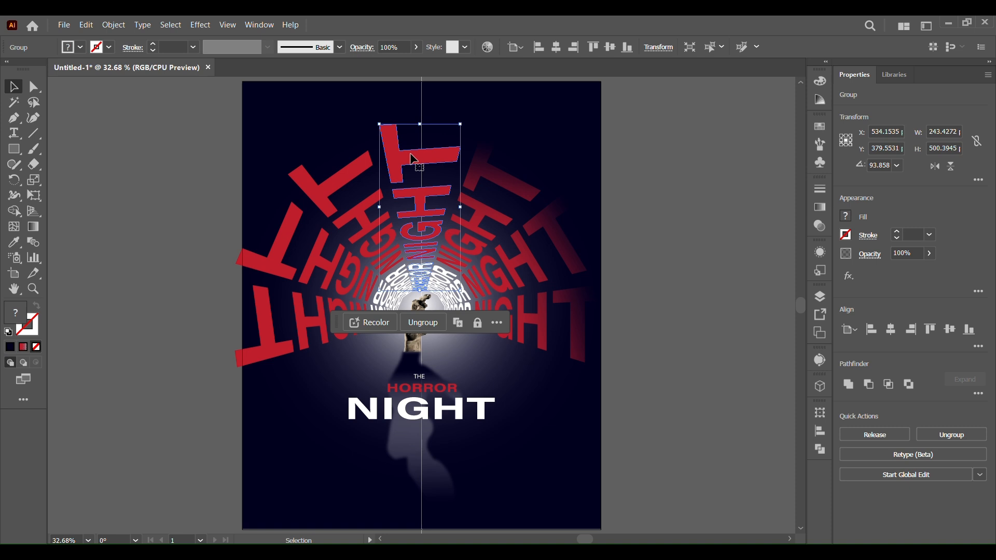
right_click(412, 156)
click(442, 342)
click(463, 349)
click(441, 206)
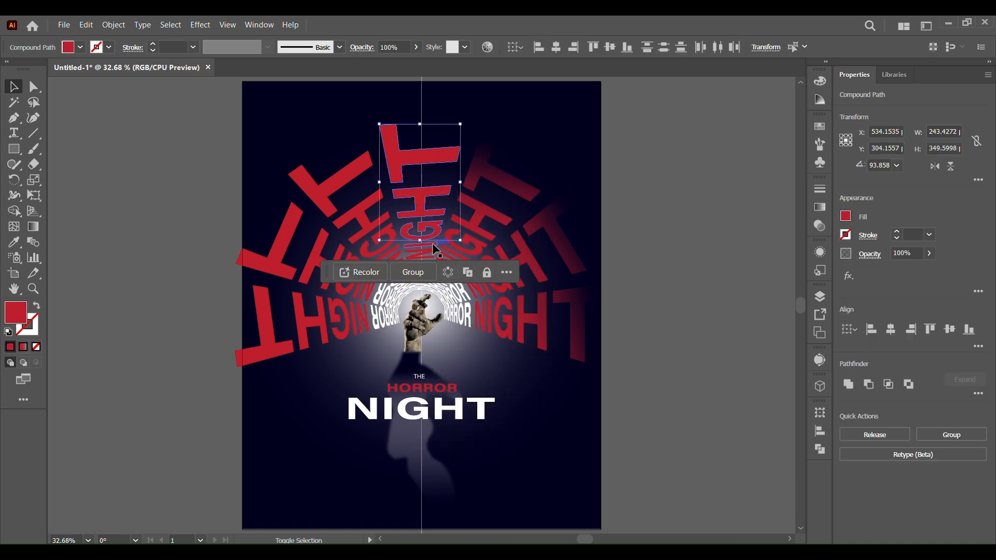
click(117, 25)
mouse_move(286, 519)
click(338, 512)
Copy the fading gradient onto the topmost NIGHT and direct it straight up so the T fades out
click(33, 227)
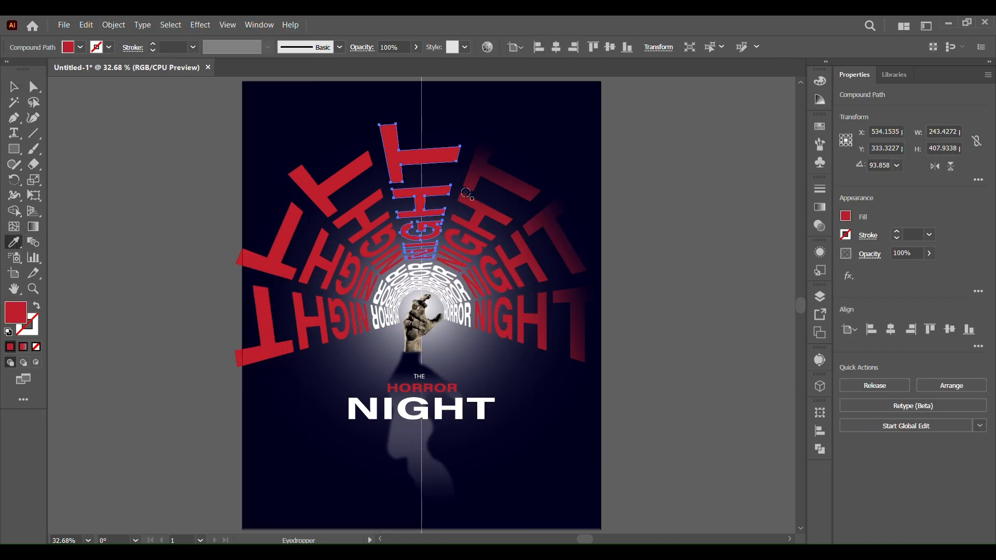
drag(420, 237, 419, 119)
click(14, 86)
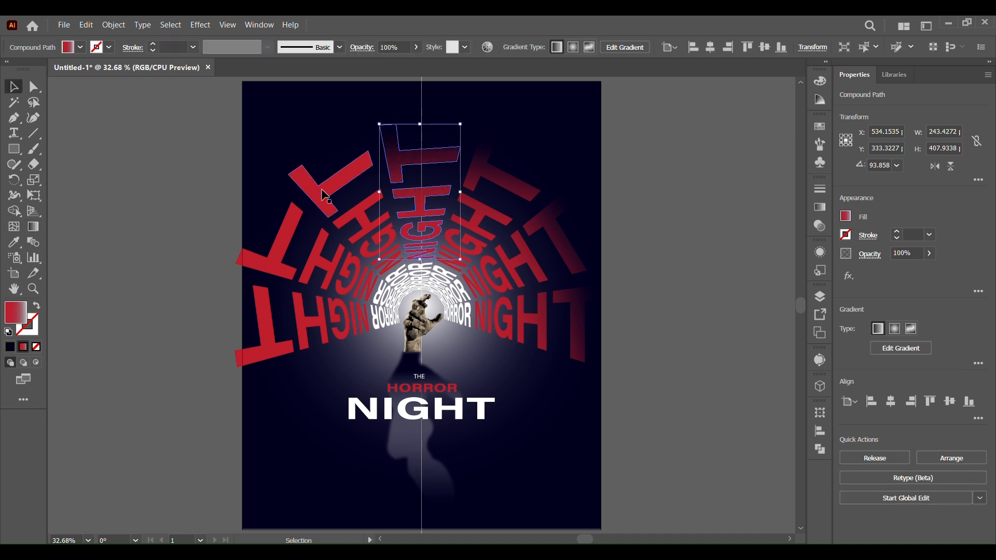
Ungroup the arch's upper-left strip and make its red NIGHT letters one compound path
click(326, 194)
shift+click(358, 215)
right_click(328, 194)
click(383, 389)
click(314, 198)
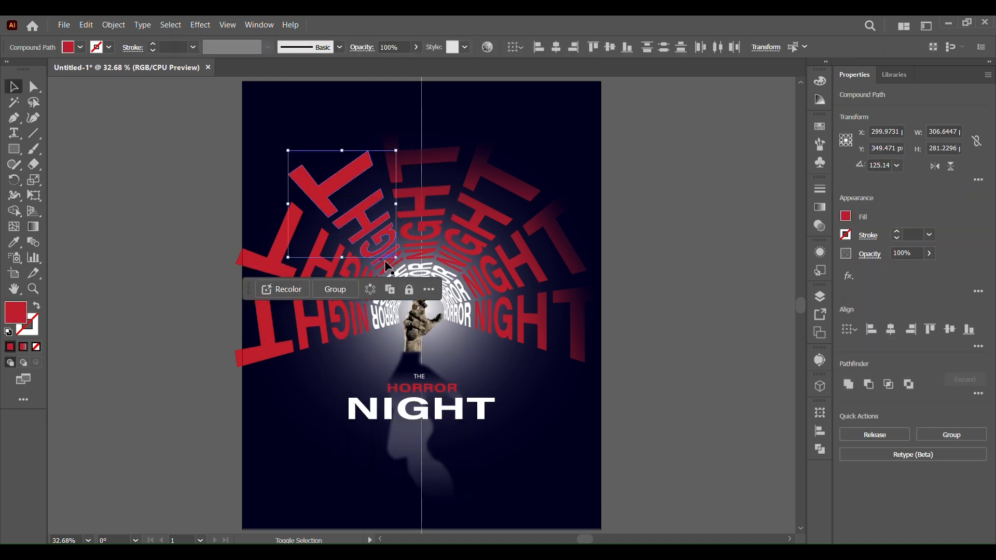
right_click(311, 194)
click(114, 25)
mouse_move(184, 511)
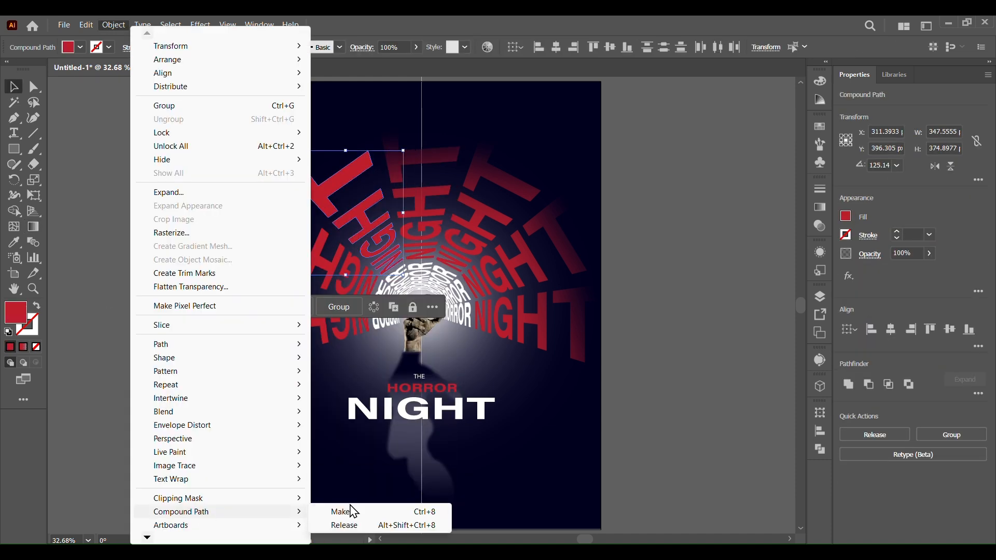
click(345, 511)
Sample the fading gradient onto the upper-left NIGHT and direct it diagonally outward from the N to the T
click(14, 242)
click(482, 215)
click(34, 227)
drag(403, 259, 320, 152)
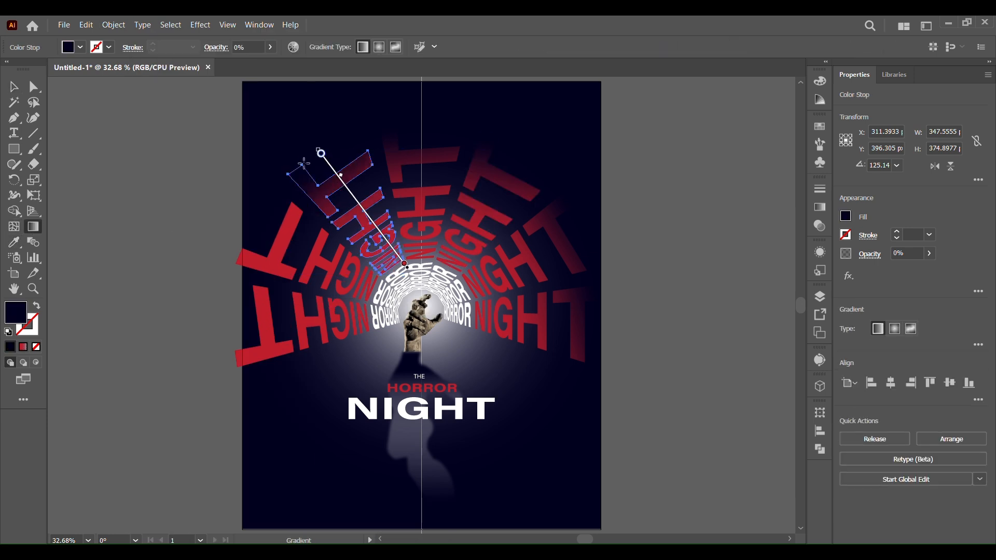
click(14, 87)
Ungroup the second left-hand strip of the arch and make its red NIGHT letters one compound path
click(258, 262)
right_click(258, 263)
click(296, 412)
click(208, 271)
click(280, 263)
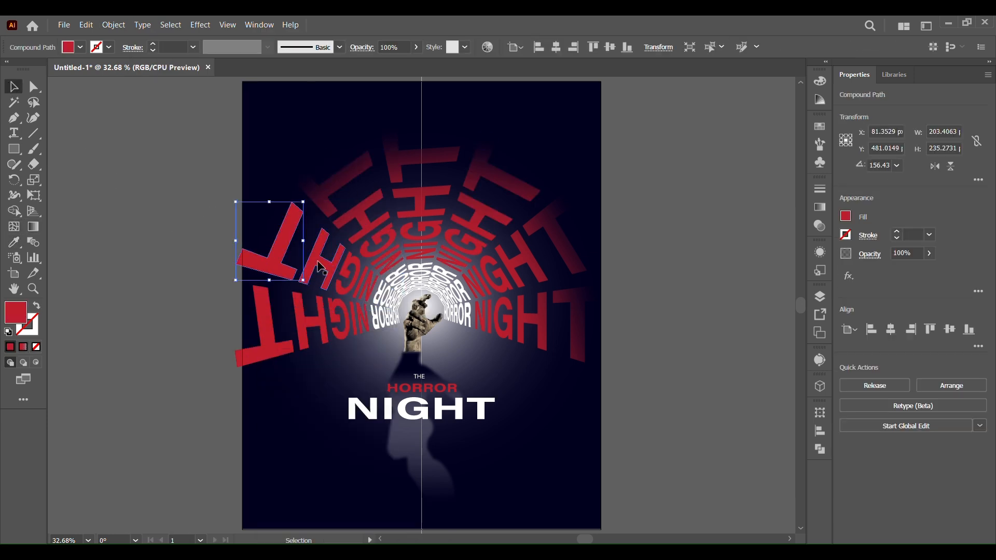
shift+click(321, 266)
shift+click(345, 279)
shift+click(360, 286)
shift+click(371, 291)
click(113, 25)
mouse_move(186, 513)
click(346, 512)
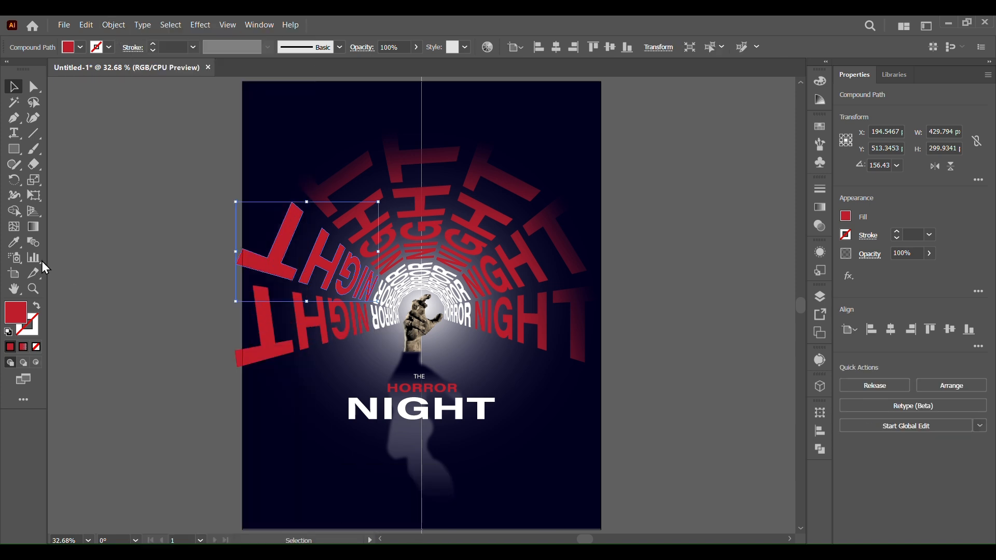
Sample the fading gradient onto the second left-hand NIGHT and direct it outward so its T fades at the poster's edge
click(14, 242)
click(359, 214)
click(33, 227)
drag(371, 314, 255, 226)
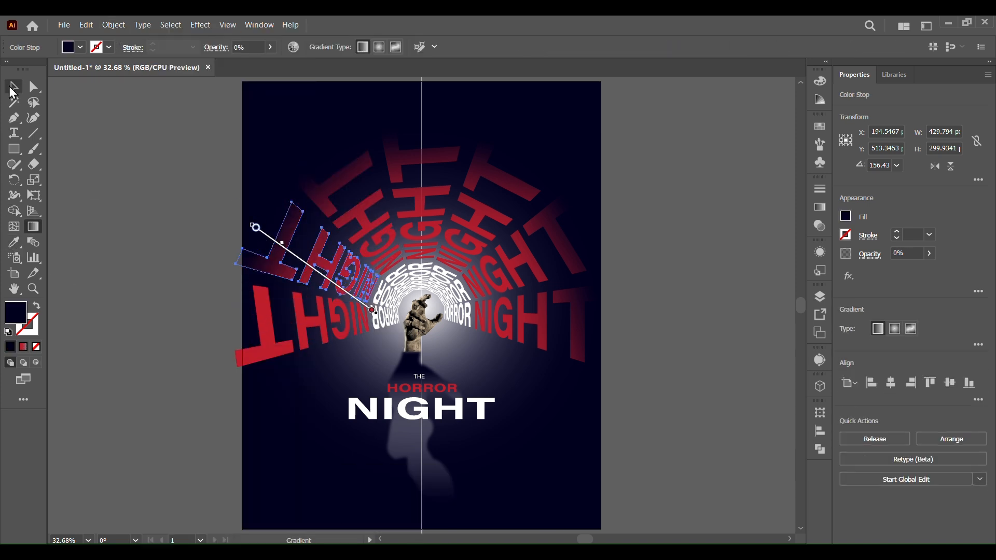
click(14, 87)
click(192, 281)
Ungroup the arch's lowest left-hand strip and make its red NIGHT letters one compound path
right_click(273, 356)
click(317, 225)
click(260, 371)
click(270, 351)
shift+click(320, 336)
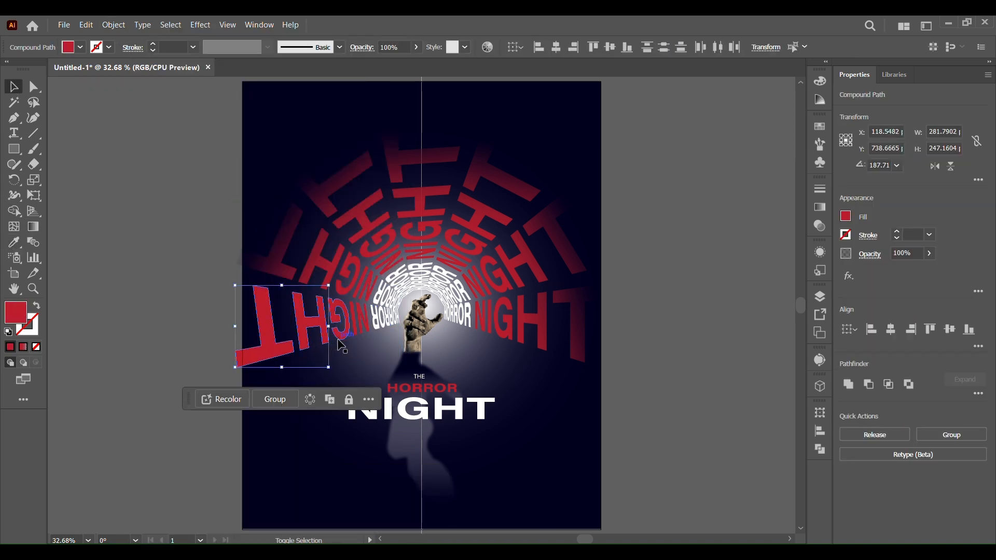
shift+click(338, 337)
shift+click(352, 333)
shift+click(358, 333)
click(114, 25)
click(358, 512)
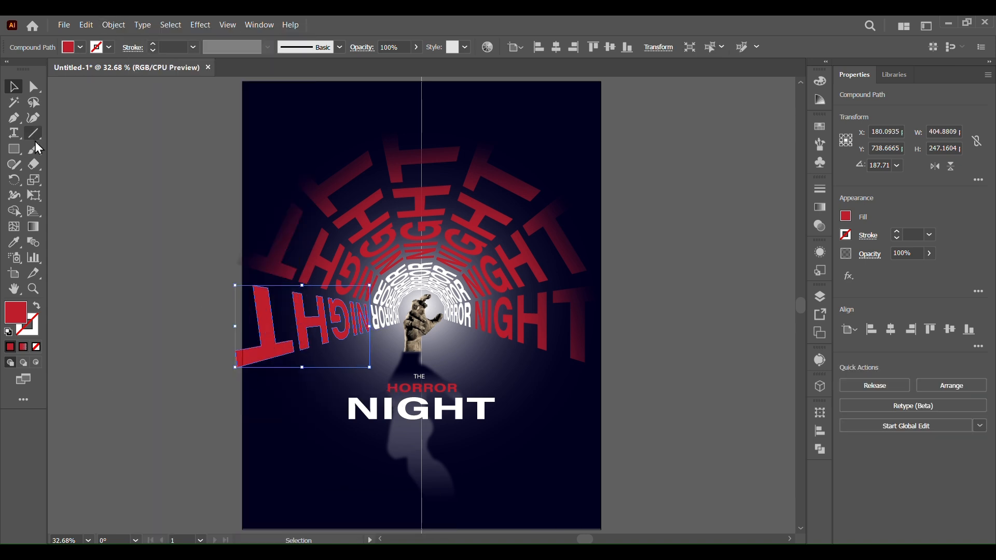
Sample the fading gradient onto the lowest left-hand NIGHT and direct it horizontally outward from the N to the T
click(14, 243)
click(332, 267)
click(332, 268)
click(33, 227)
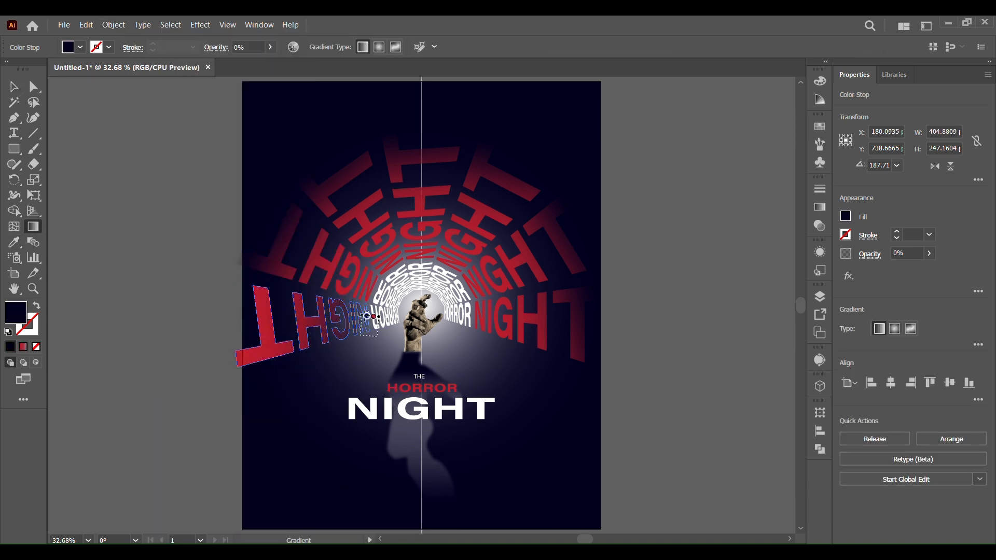
drag(374, 326, 253, 326)
key(v)
click(90, 140)
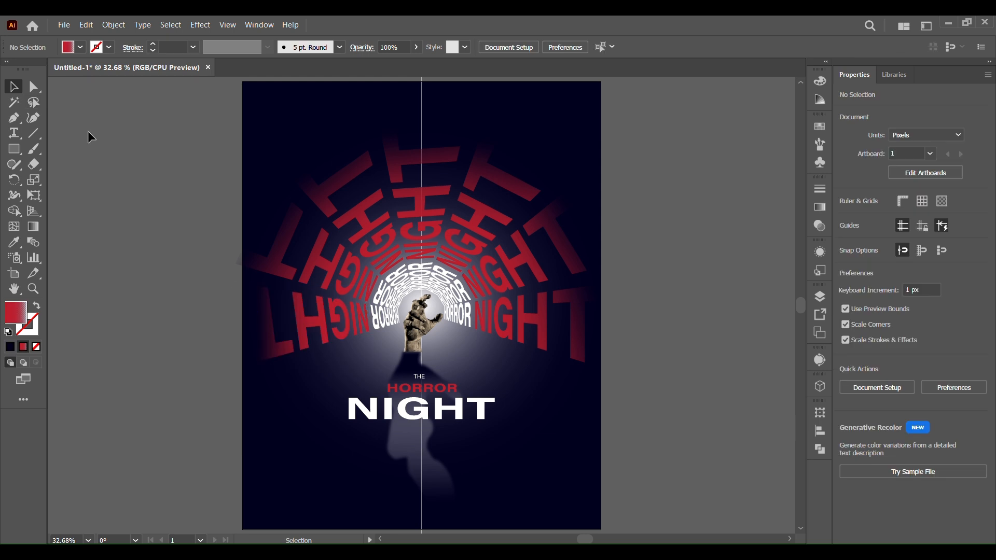
Image-trace the central hand picture with the Silhouettes preset
drag(803, 307, 803, 306)
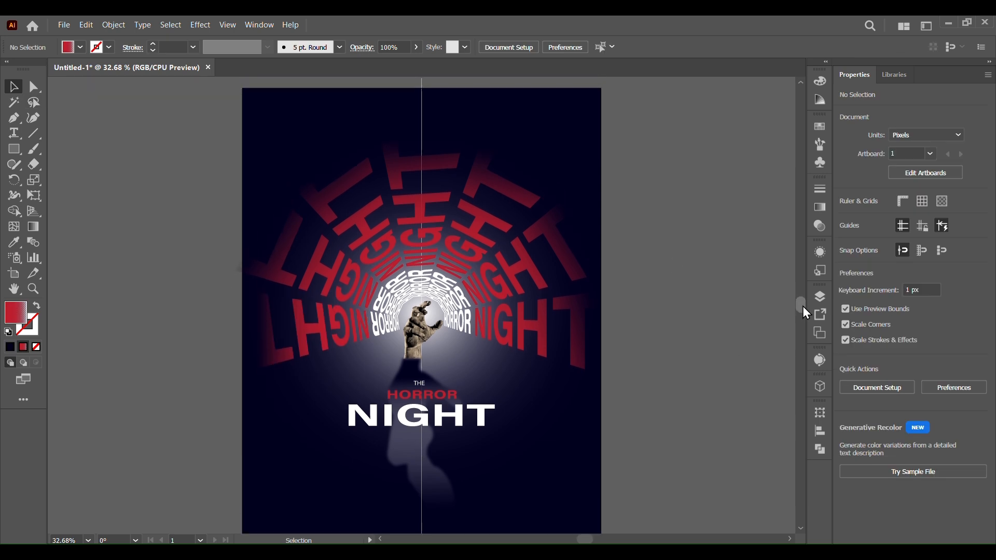
click(416, 475)
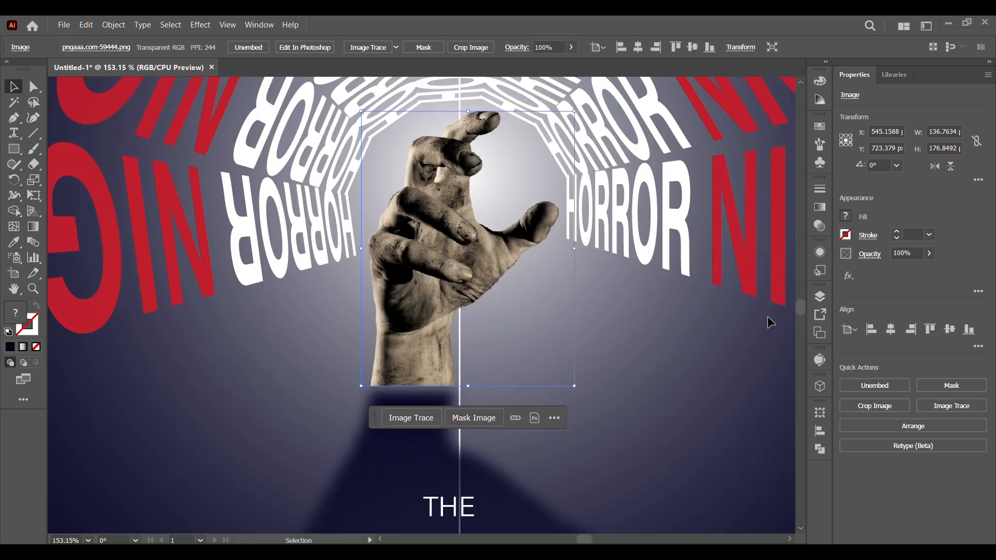
click(820, 361)
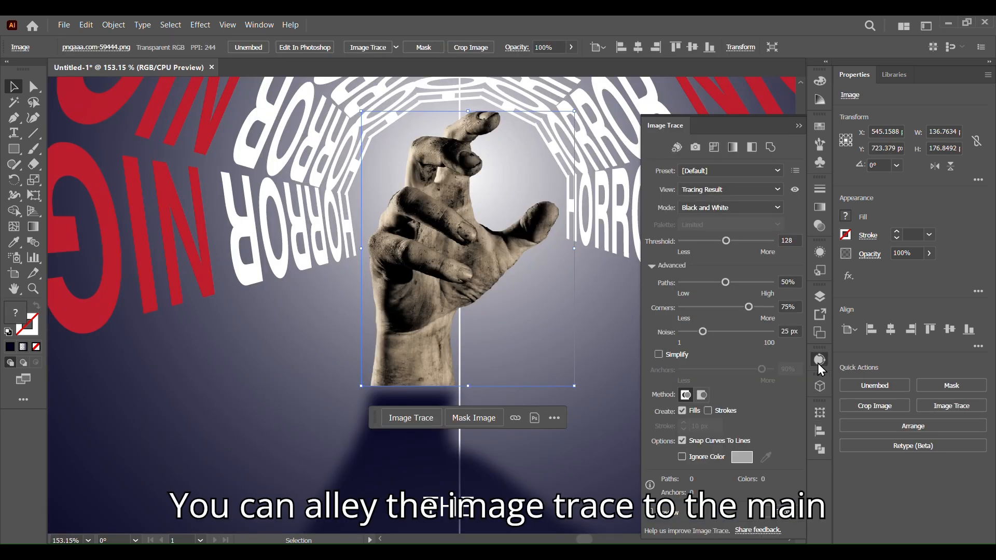
click(773, 172)
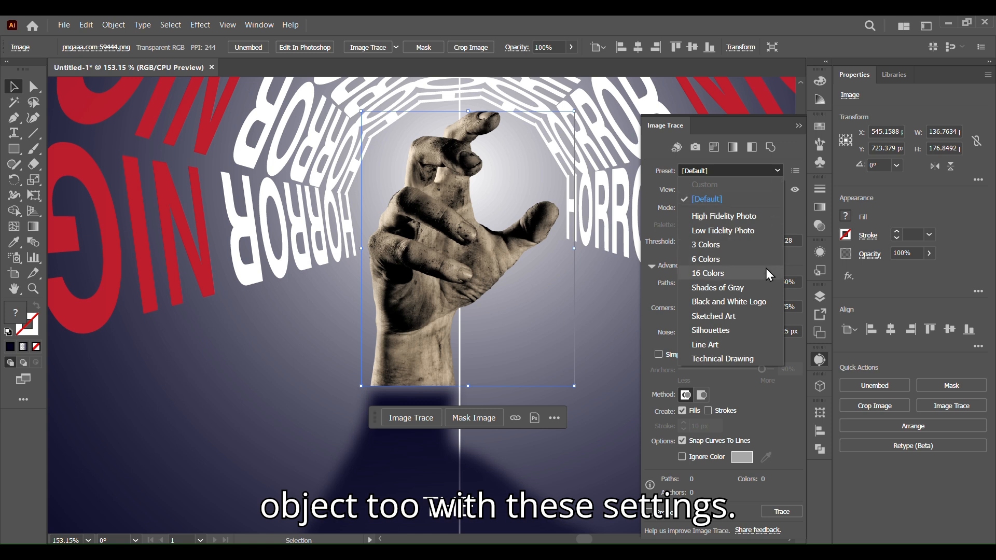
click(743, 330)
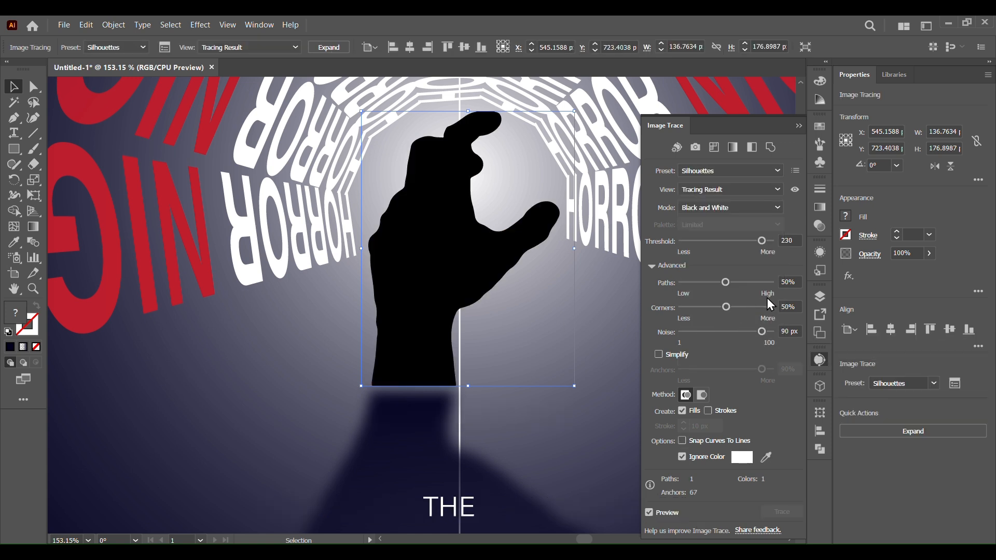
Refine the hand's trace with threshold 153, paths 98% and corners 88%
drag(755, 240, 730, 237)
drag(726, 282, 753, 283)
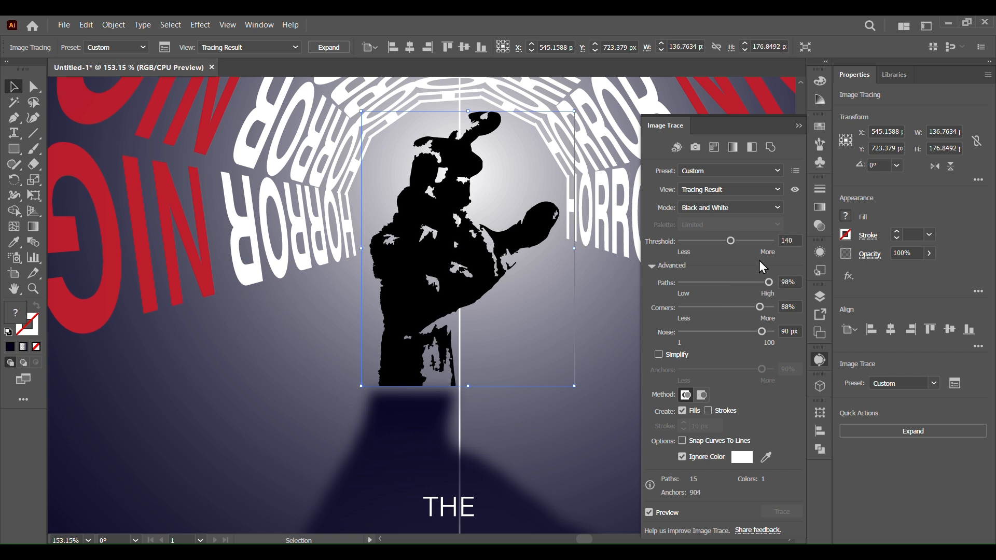
drag(738, 242, 738, 241)
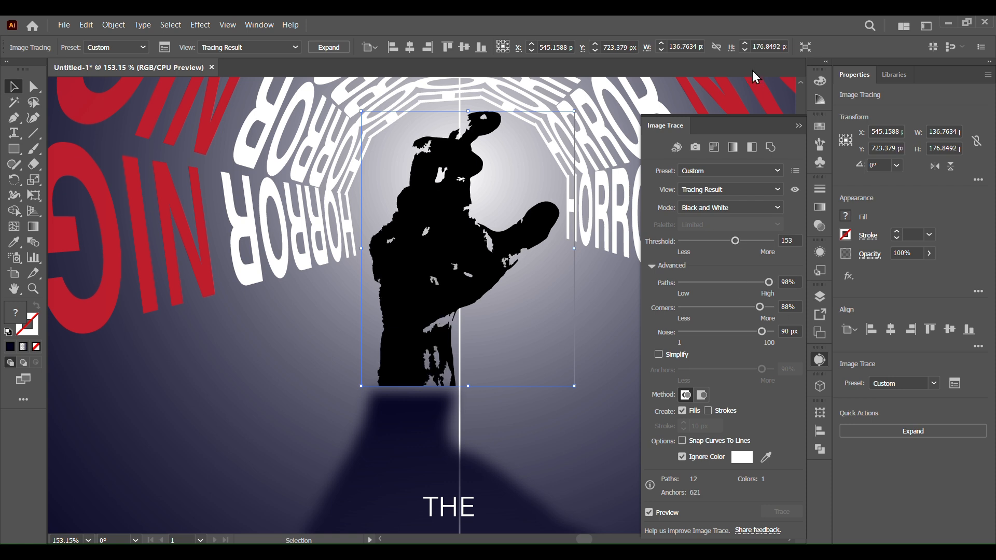
click(800, 126)
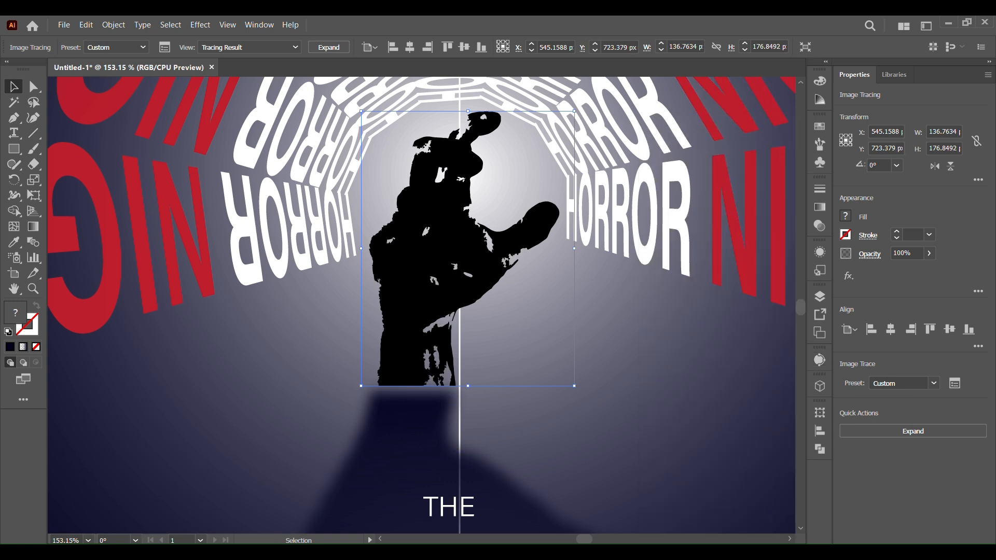
Expand the traced hand into vector shapes and nudge it slightly down together with its shadow
click(88, 541)
click(108, 526)
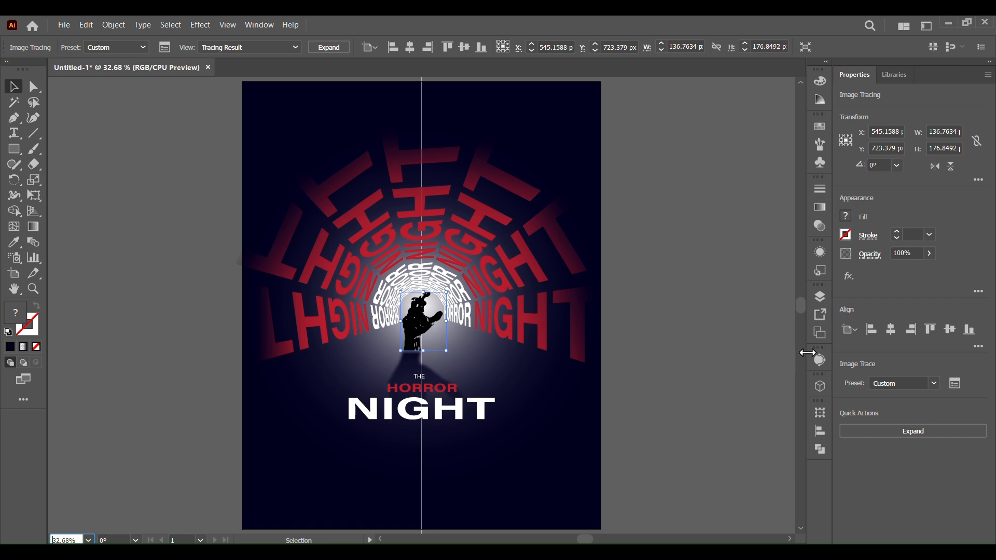
click(114, 26)
click(156, 193)
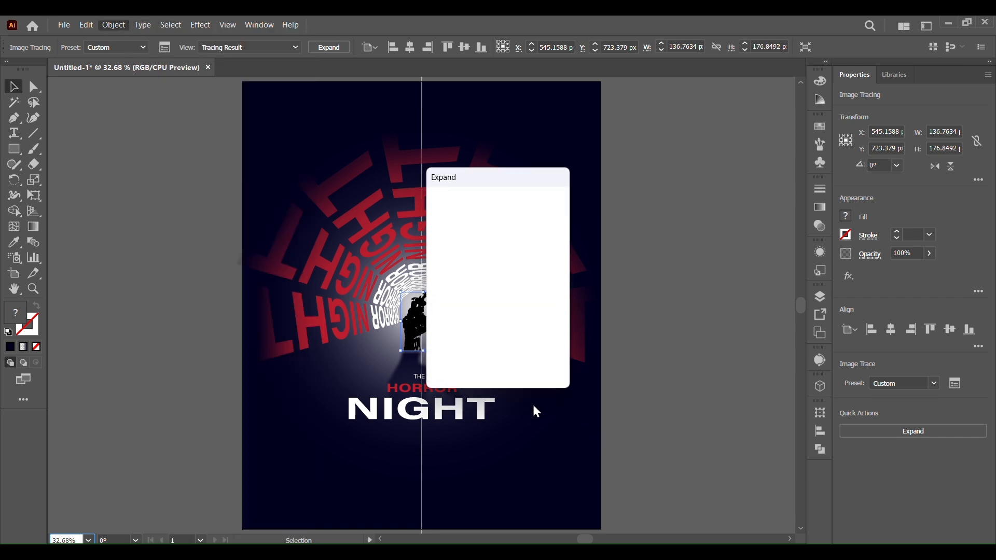
key(Return)
click(668, 381)
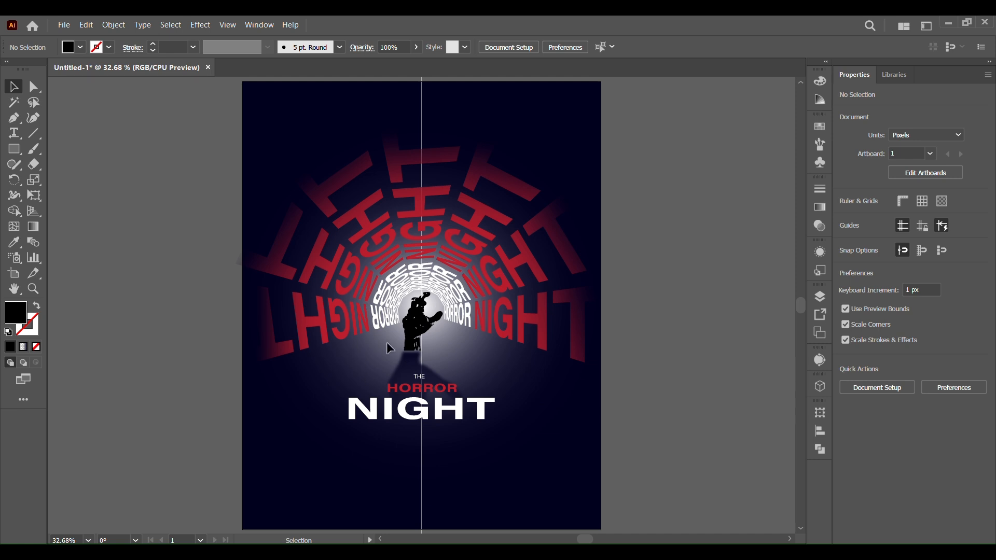
click(425, 363)
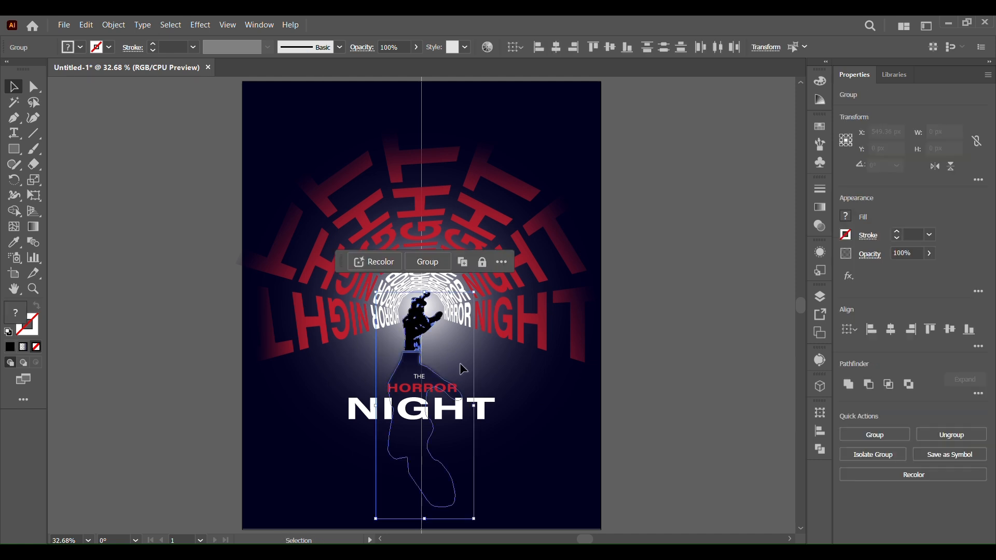
click(682, 425)
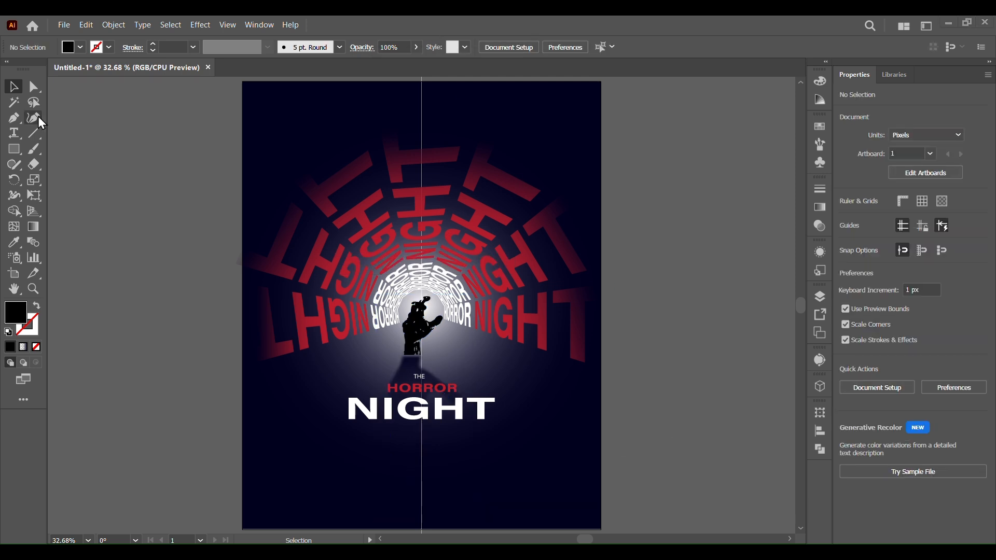
click(14, 133)
click(159, 159)
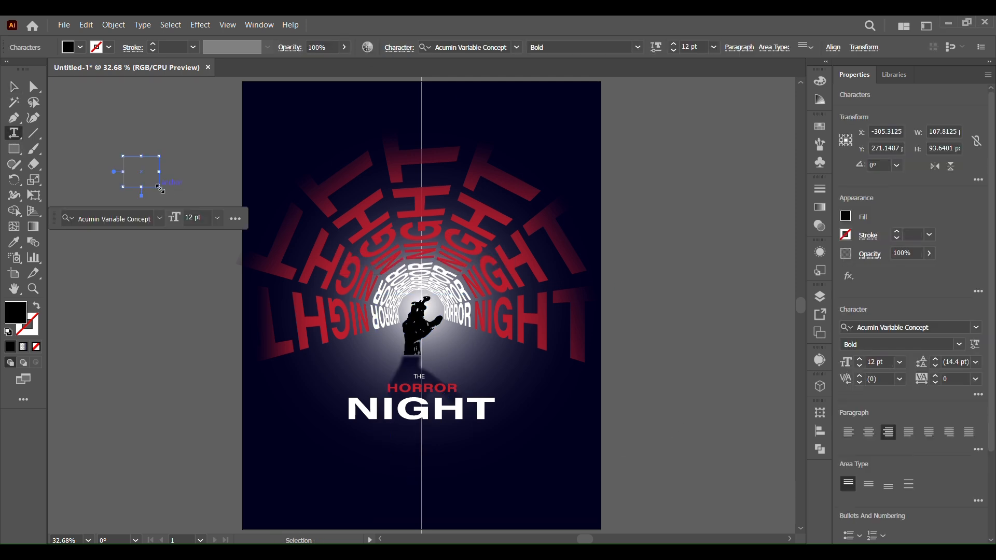
click(8, 89)
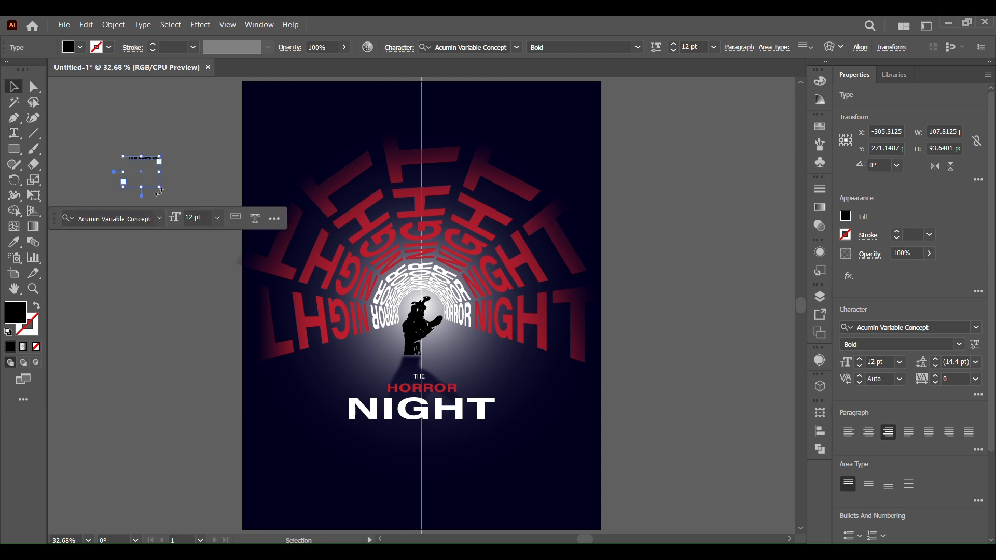
drag(159, 188, 163, 166)
click(163, 207)
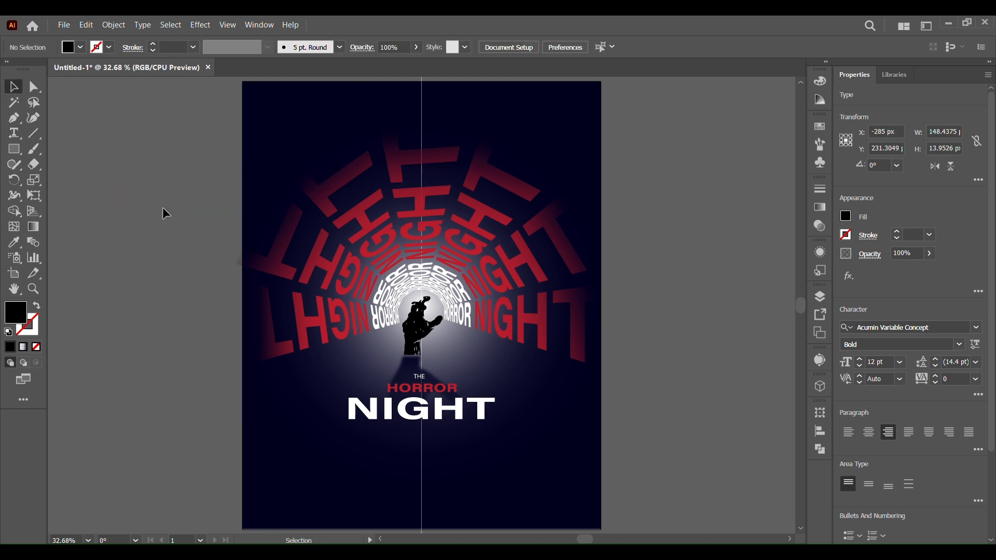
Add the point text "Fear Awaits You" on the empty canvas beside the poster
click(13, 133)
click(55, 180)
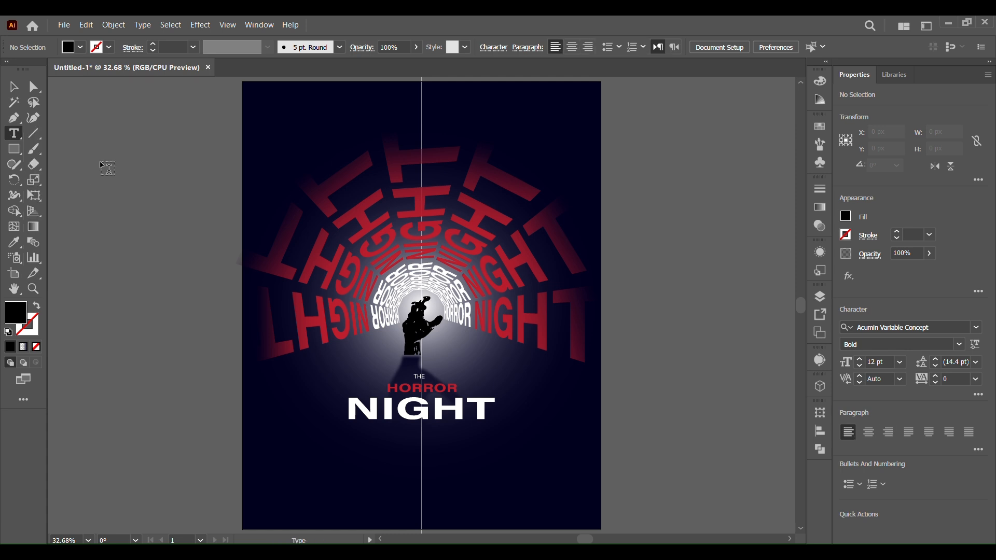
click(130, 162)
text(Fear Awaits You)
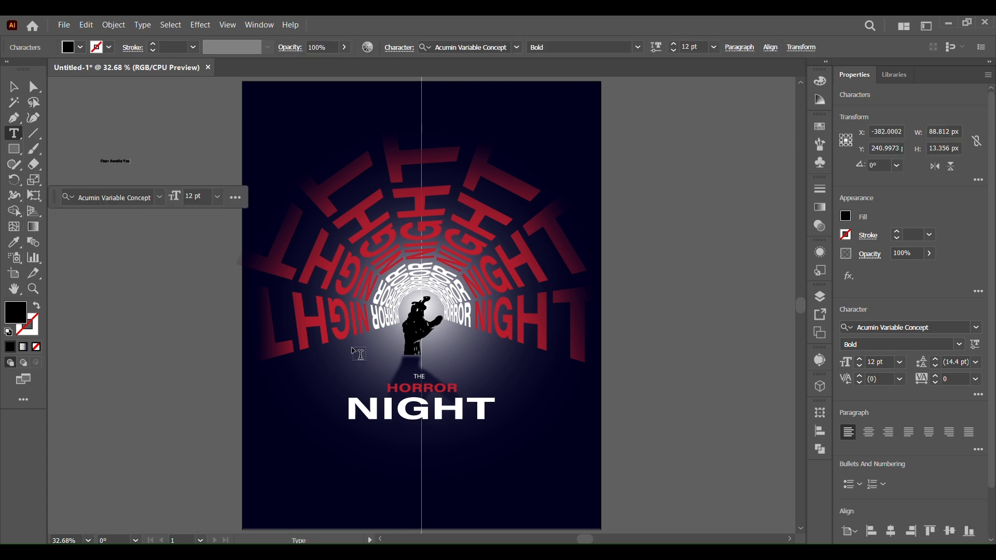
click(23, 90)
drag(131, 165, 227, 215)
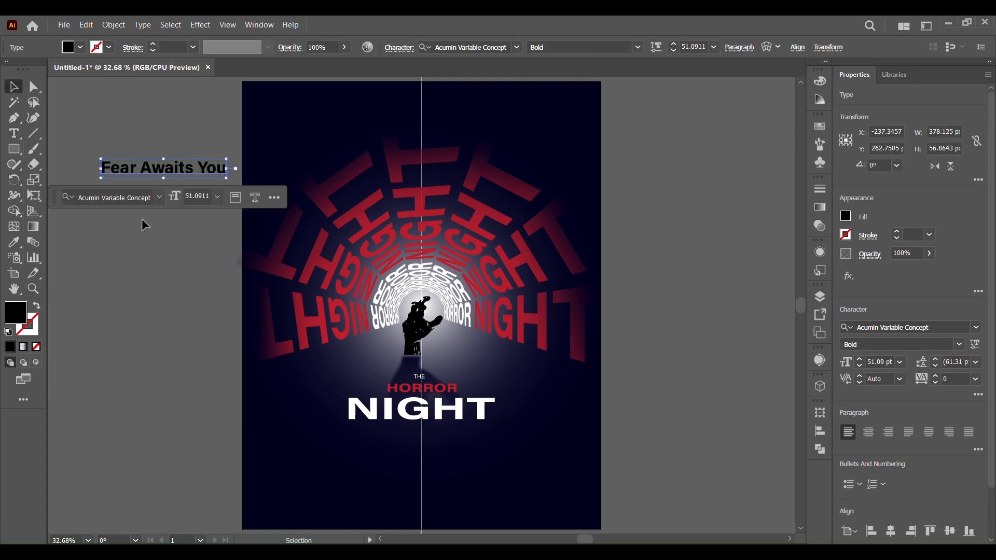
click(81, 47)
click(100, 69)
key(ctrl+z)
key(ctrl+z)
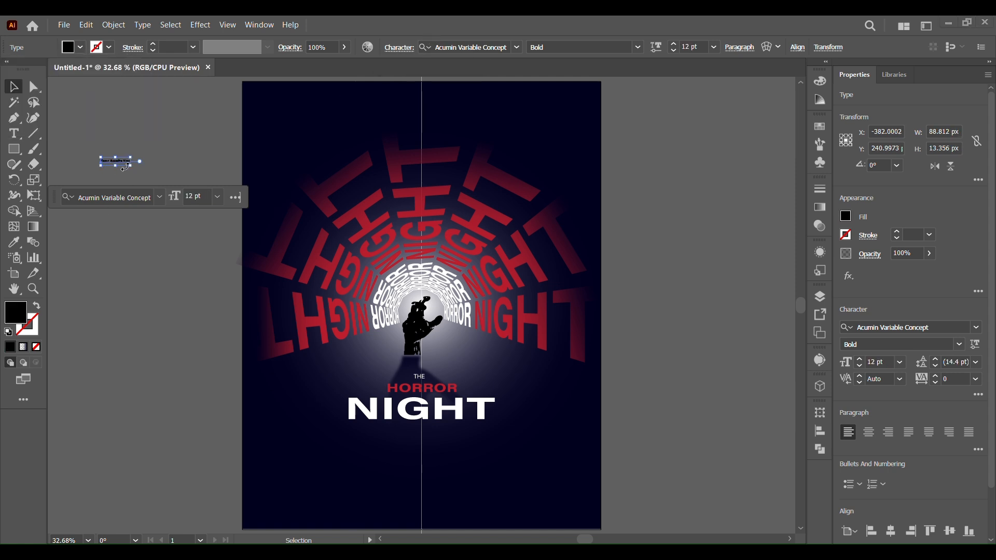
Scale the Fear Awaits You text to about 43.5 pt and change its case to uppercase
drag(134, 167, 208, 214)
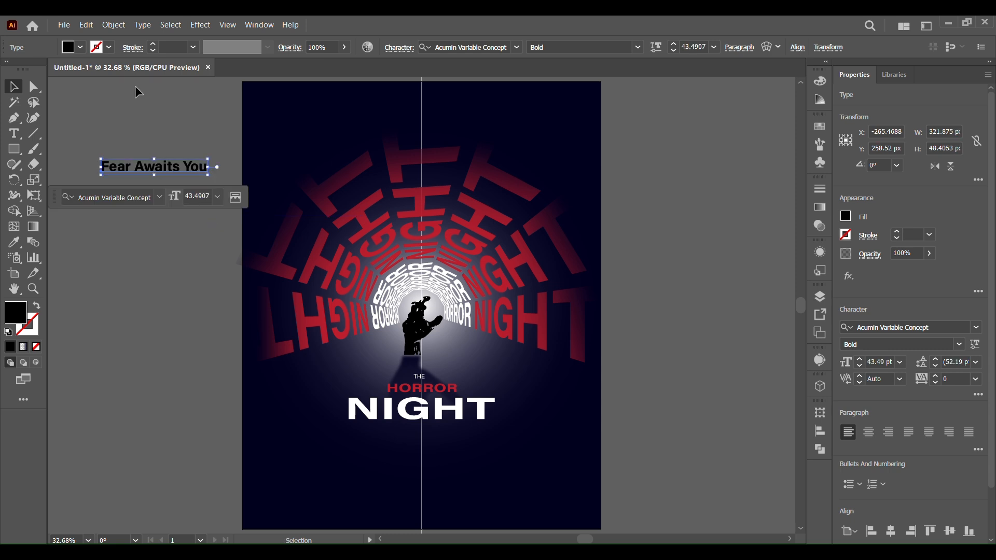
click(114, 25)
mouse_move(143, 25)
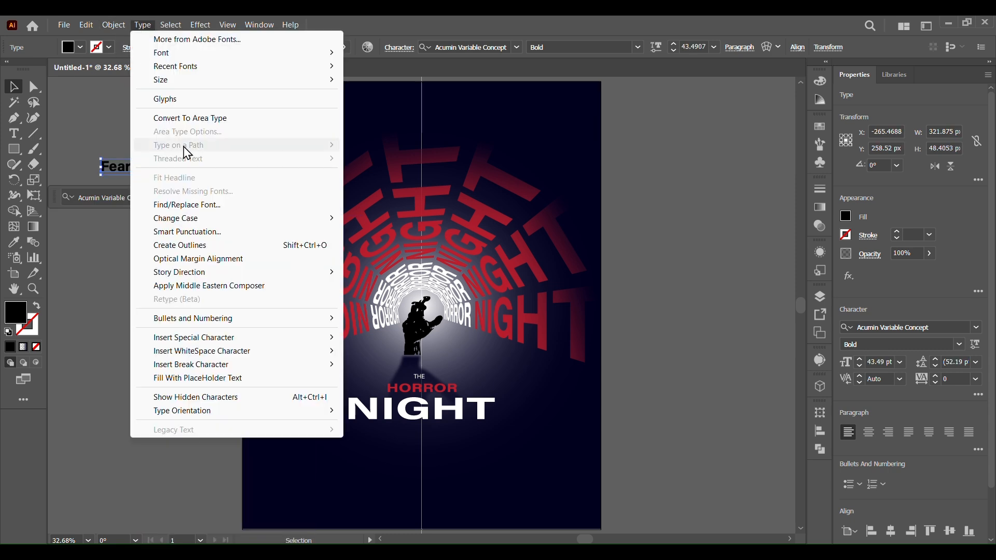
click(372, 218)
click(82, 248)
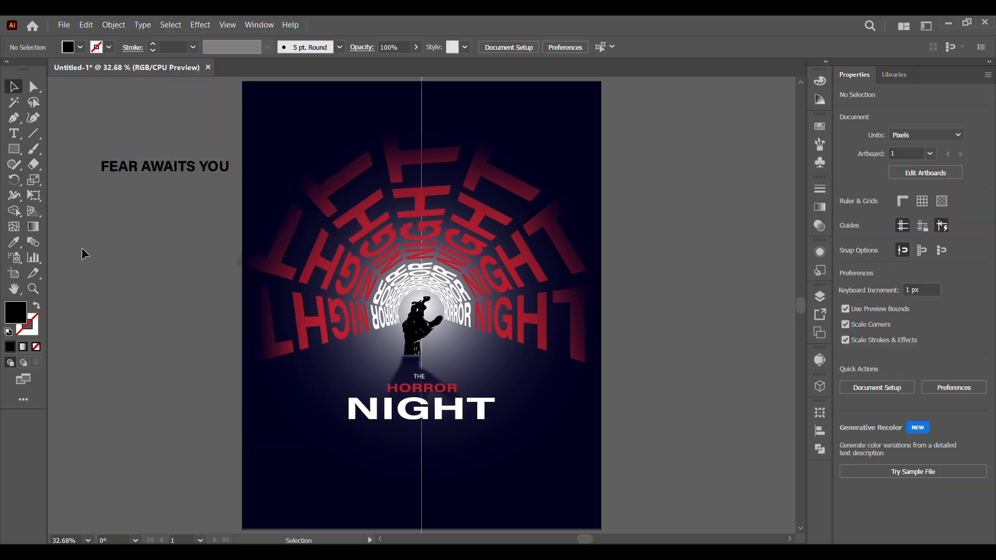
Fill the FEAR AWAITS YOU text with the dark reddish brown 731e05
click(163, 169)
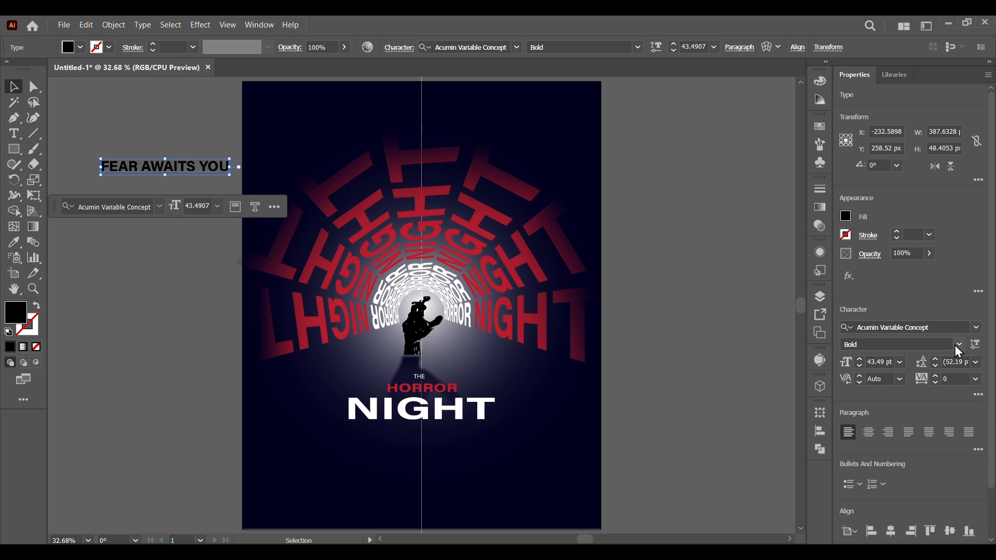
click(80, 47)
click(100, 69)
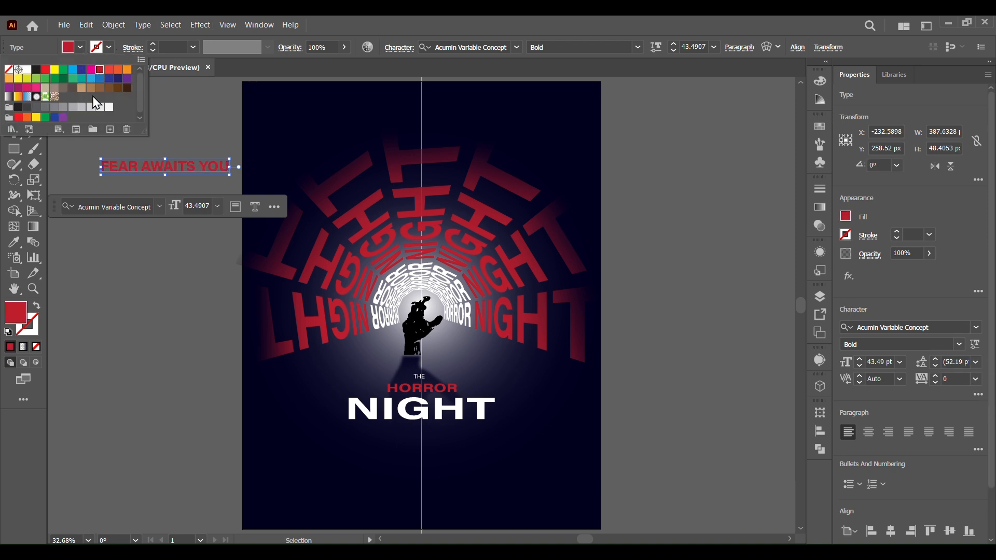
double_click(18, 318)
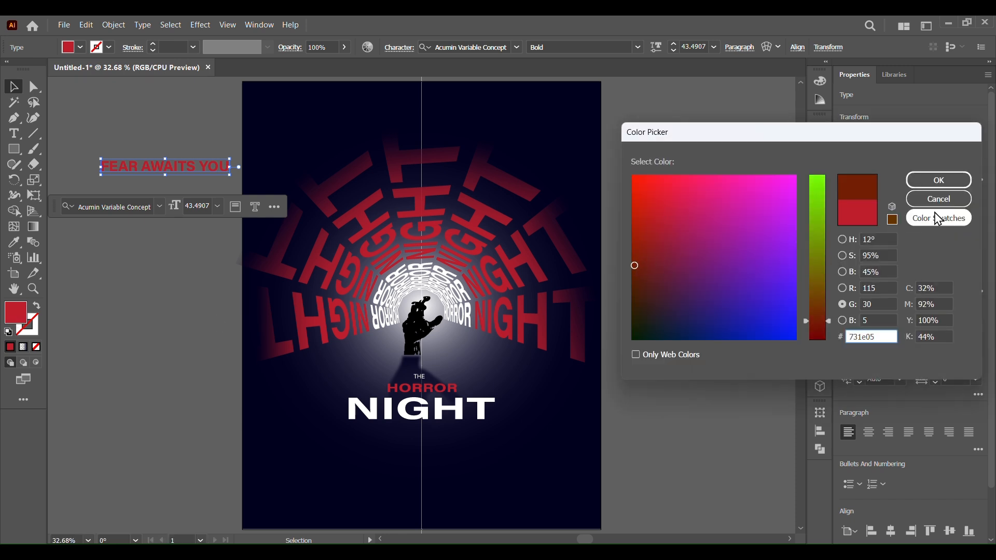
click(956, 183)
Convert the FEAR AWAITS YOU text to outlines and move it into the empty area above the arch
right_click(209, 170)
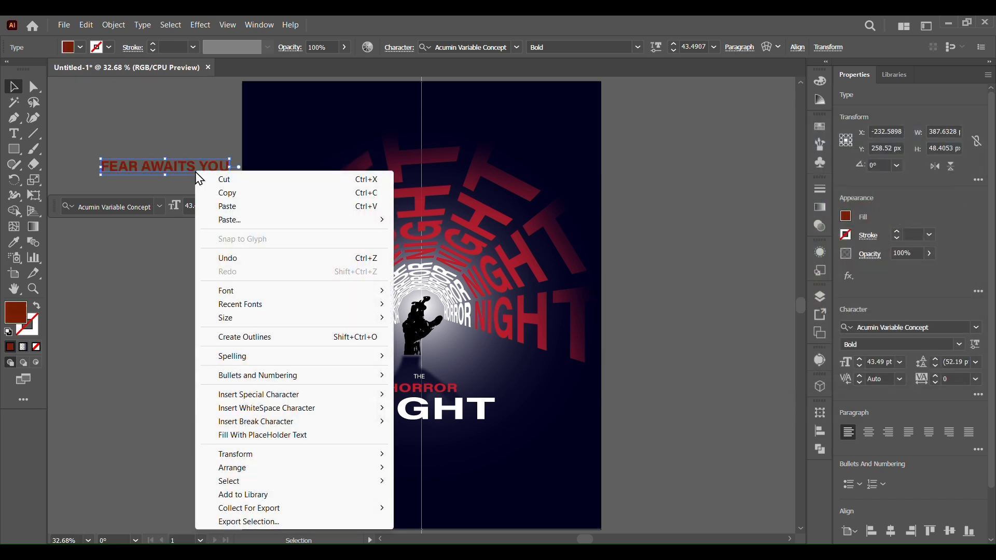
click(218, 338)
drag(181, 169, 438, 107)
Enlarge the FEAR AWAITS YOU heading to span most of the poster's width and center it horizontally
drag(358, 110, 262, 138)
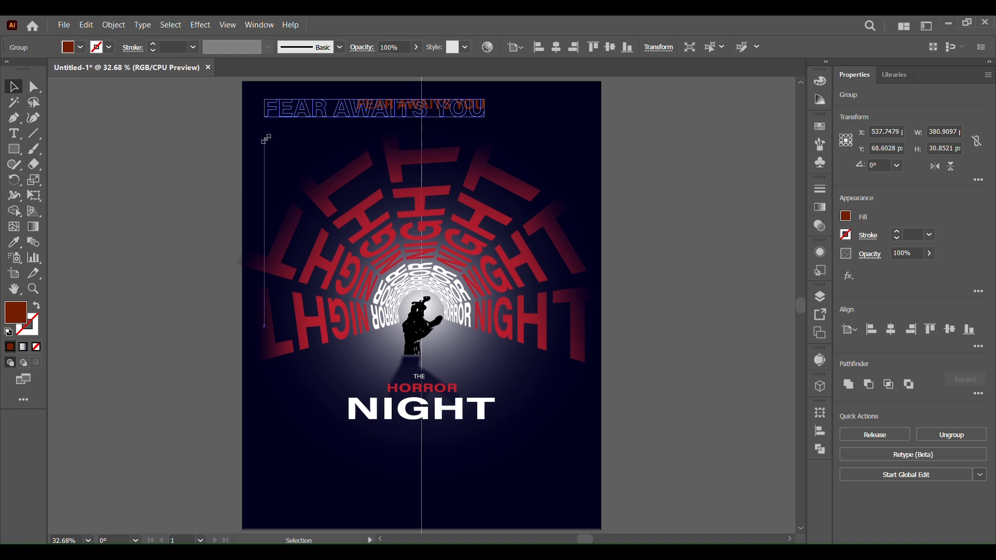
click(893, 328)
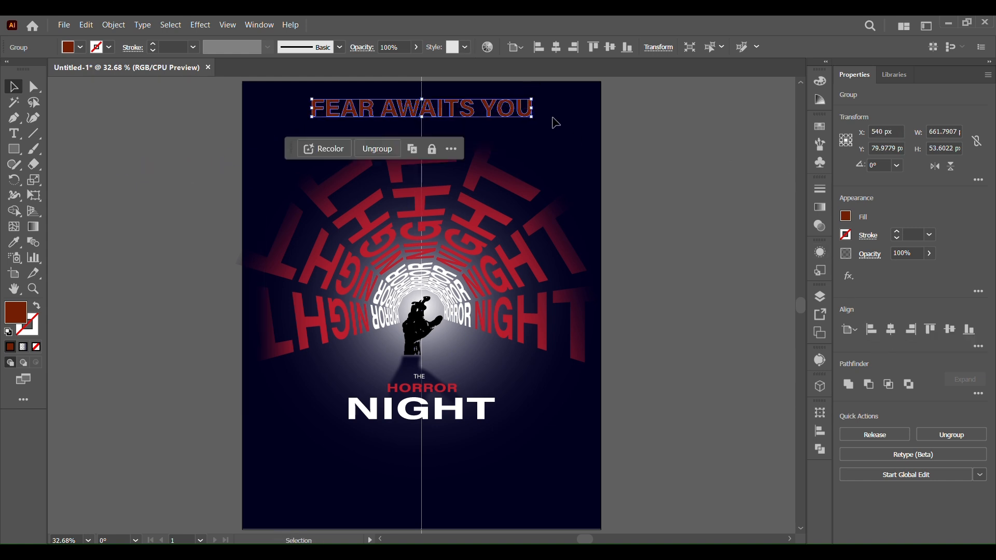
drag(534, 119, 580, 122)
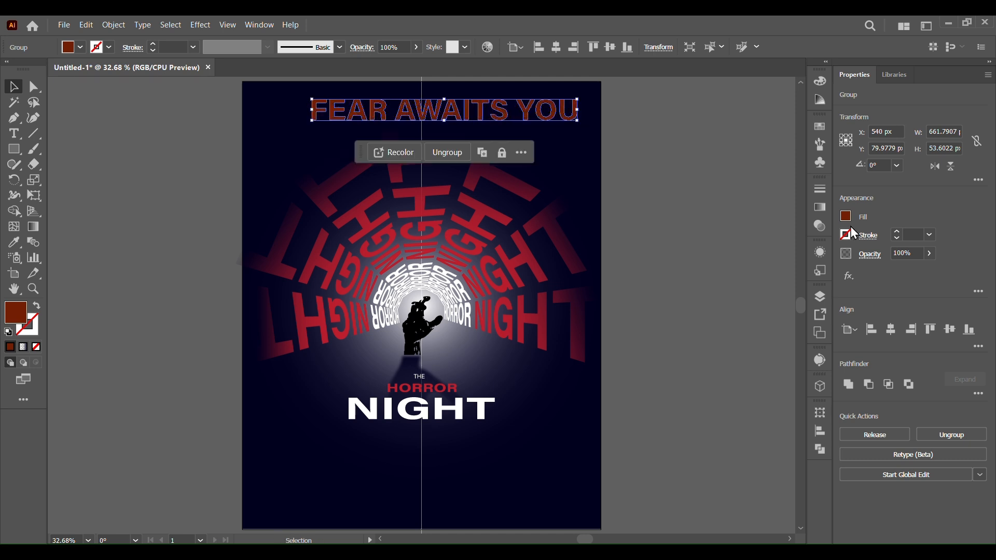
click(892, 330)
click(669, 227)
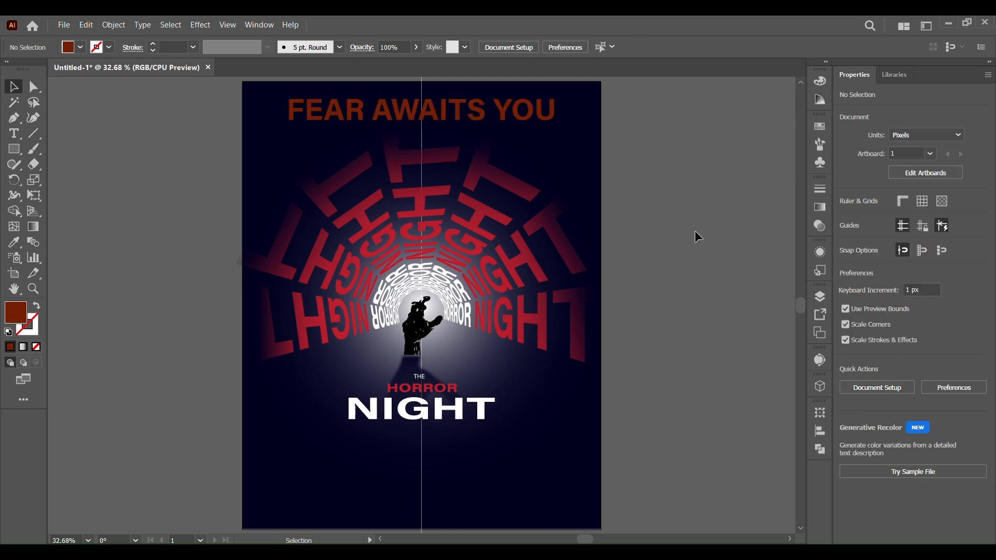
Change the fill of the large word NIGHT in the title to a light gray swatch
click(468, 419)
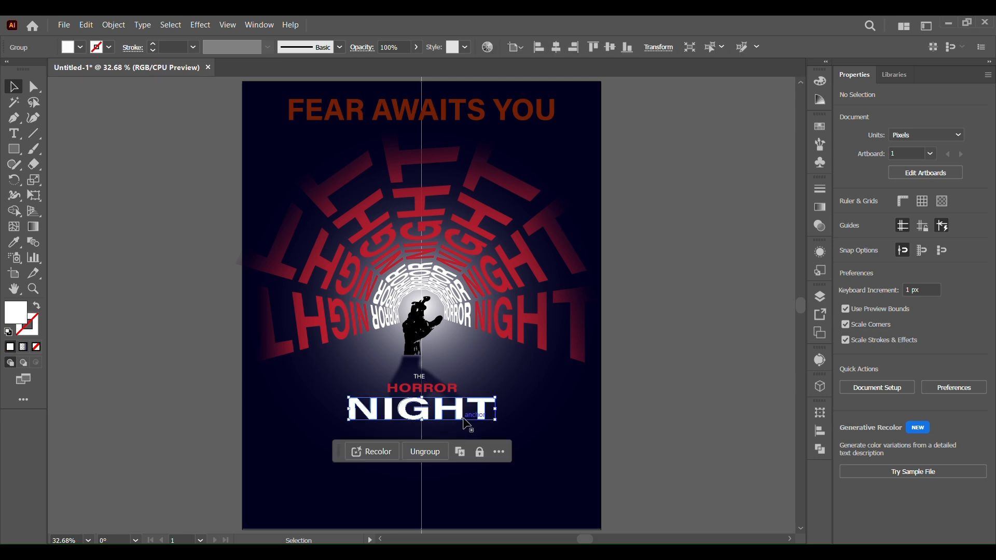
click(80, 47)
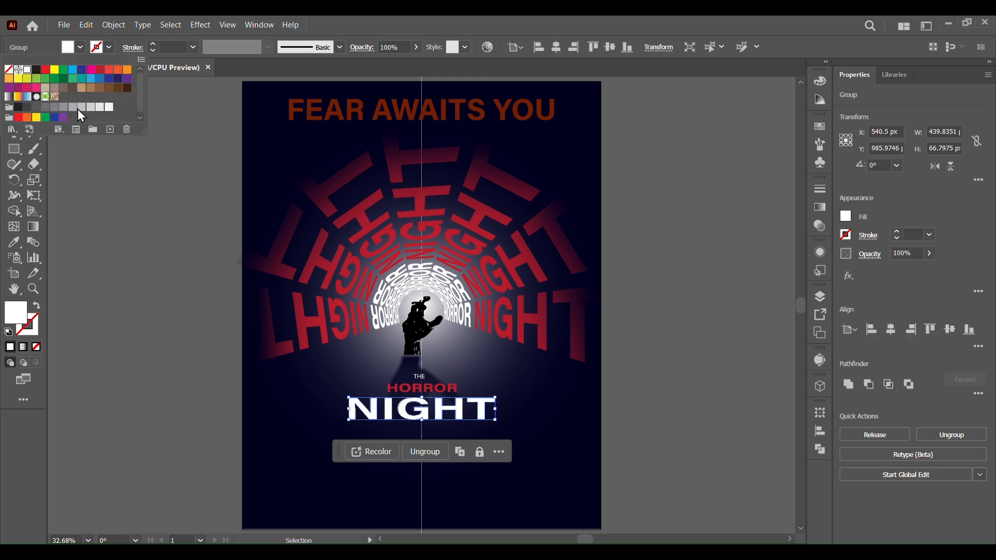
click(88, 108)
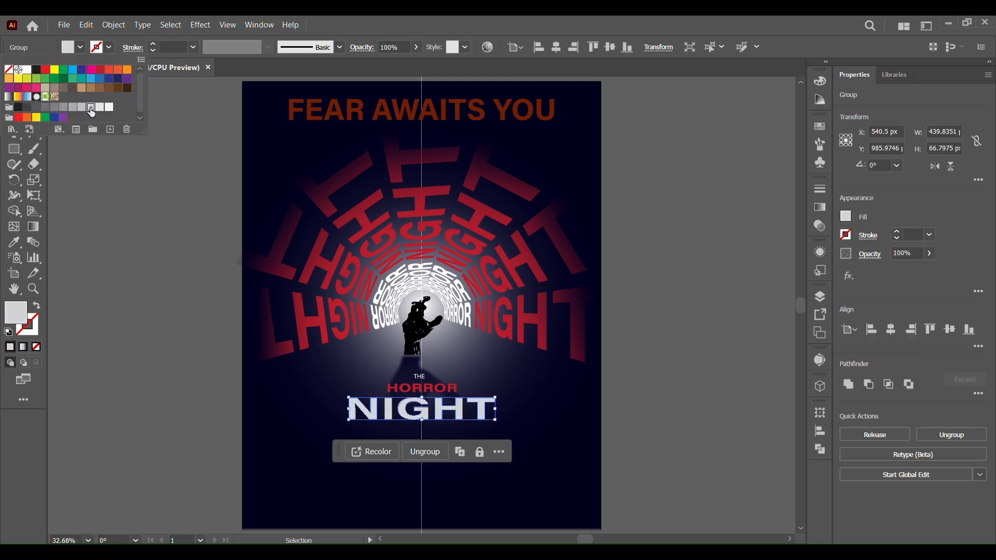
click(125, 248)
click(613, 437)
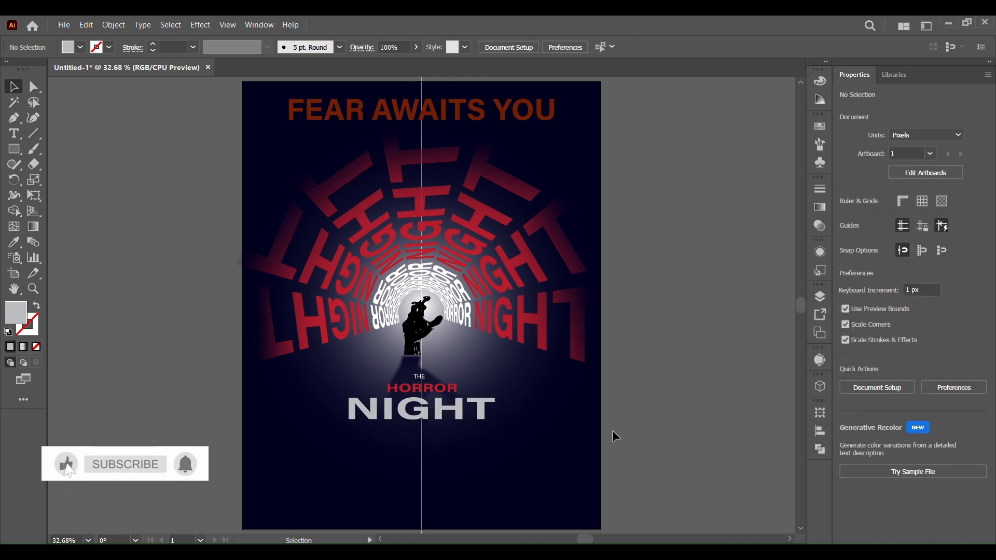
Fill the small word THE above HORROR with a light gray swatch
click(420, 383)
click(73, 47)
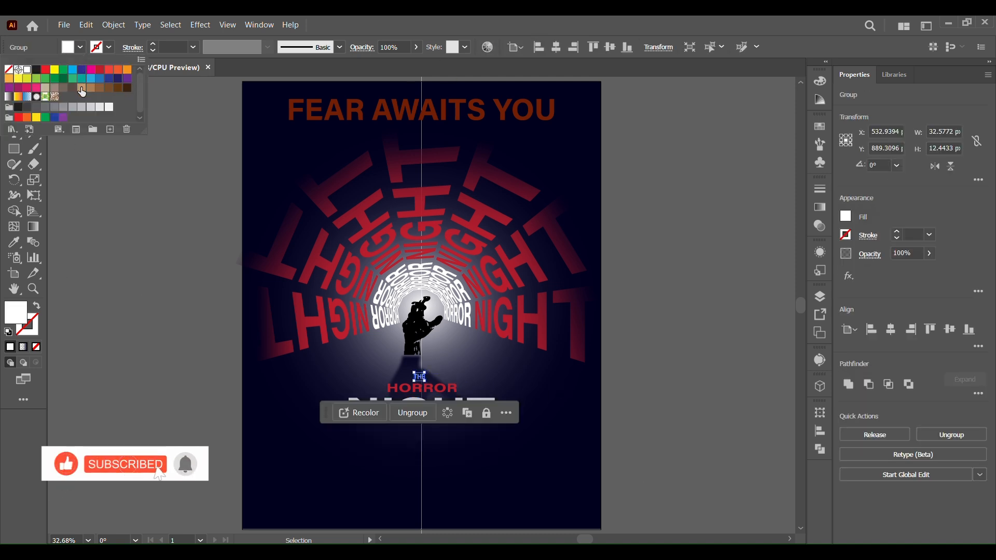
click(90, 108)
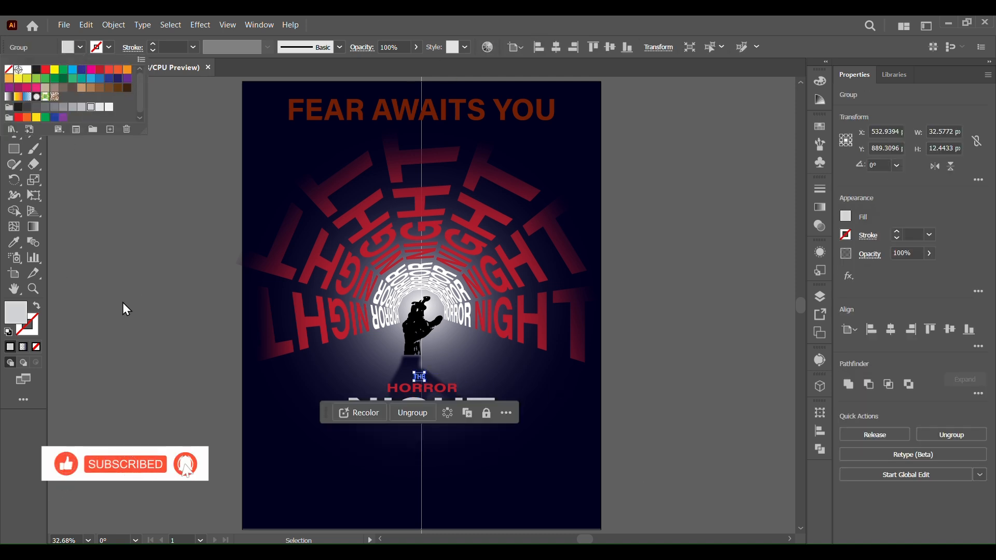
Select the three title words THE, HORROR and NIGHT together and scale them up from the center to about 601 px wide
click(447, 398)
shift+click(446, 398)
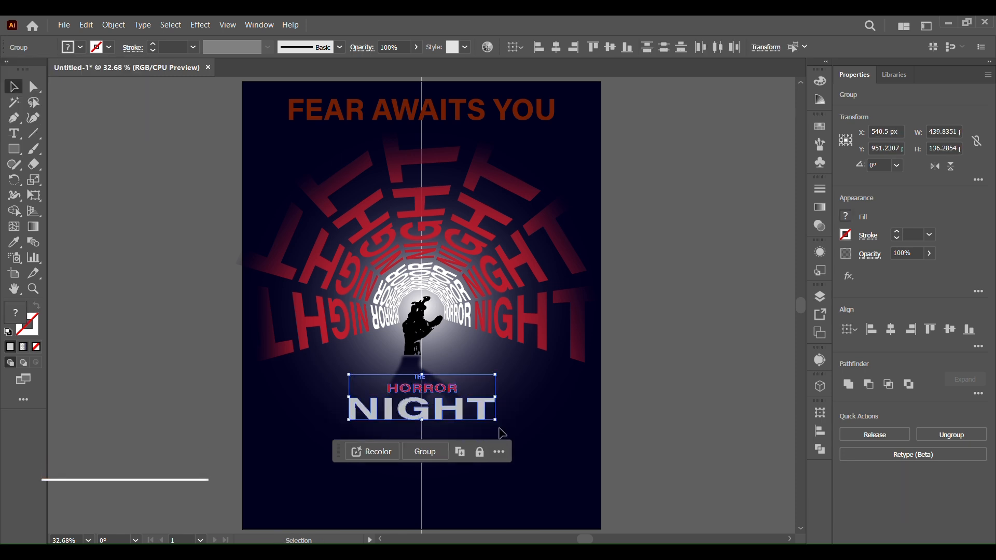
drag(499, 423, 523, 431)
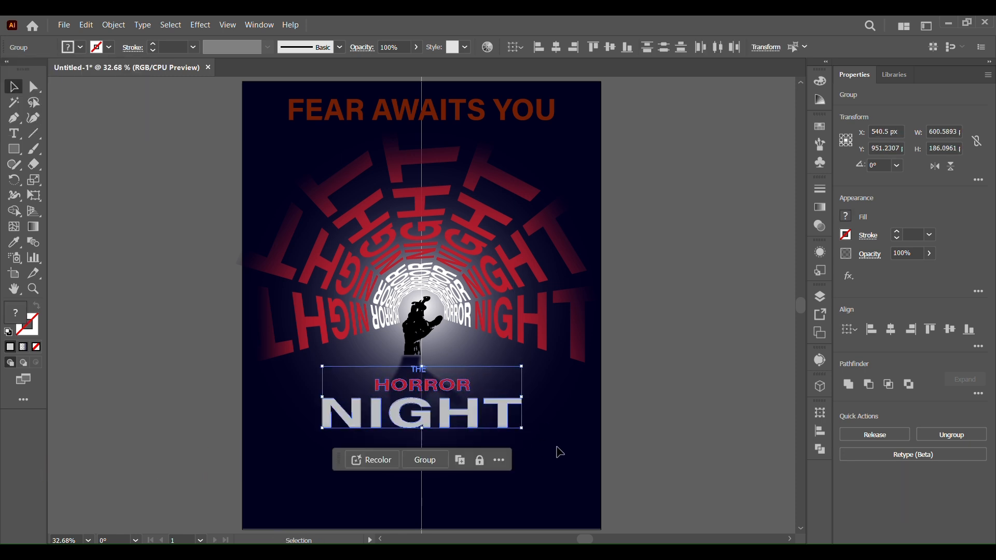
click(649, 445)
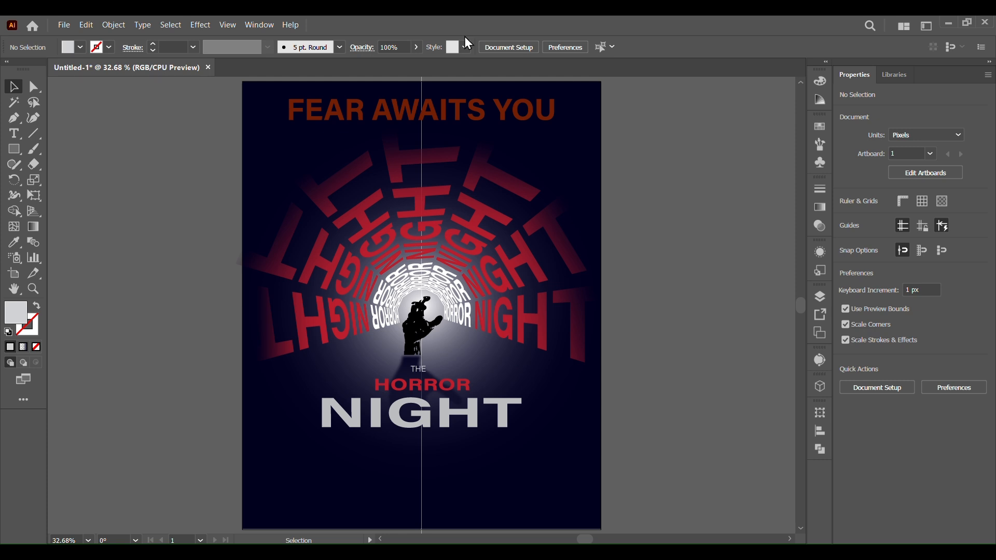
Paste the text "Oct 31 – Darkwood" as a new text line beside the artboard and scale it to about 42.85 pt
right_click(75, 147)
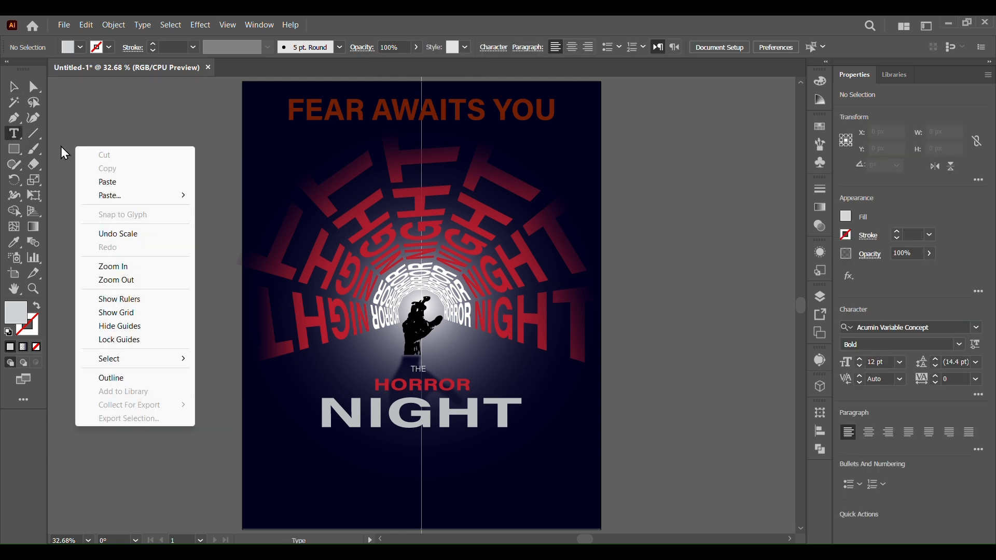
right_click(19, 133)
click(83, 179)
click(97, 186)
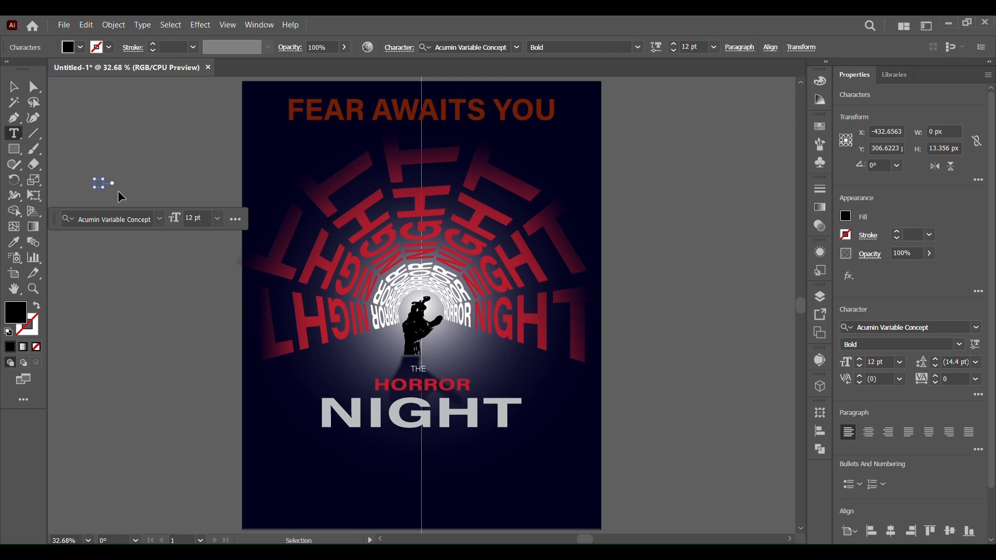
key(ctrl+v)
key(Escape)
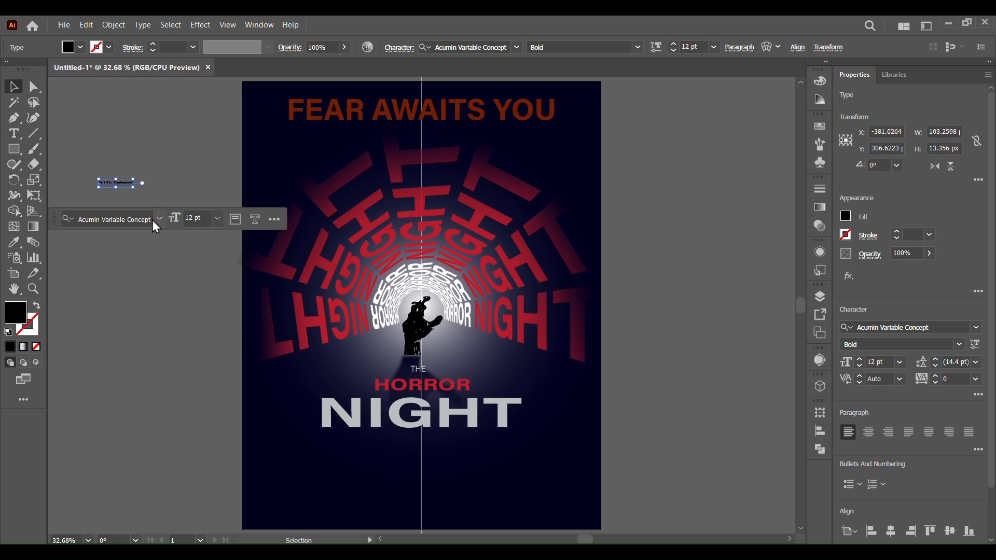
drag(134, 192, 219, 252)
click(124, 193)
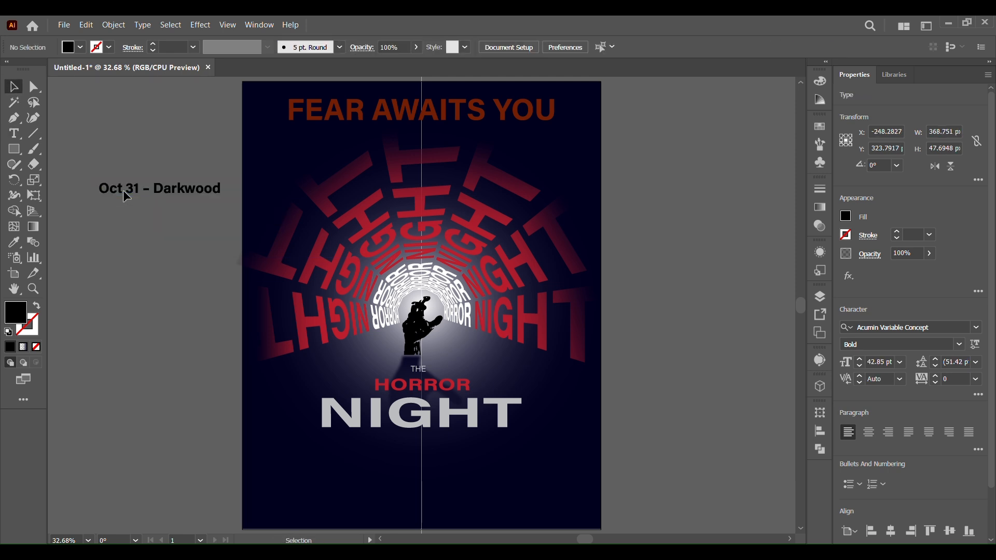
Edit the date line so that "Oct 31" reads "OCTOBER 31st"
double_click(126, 192)
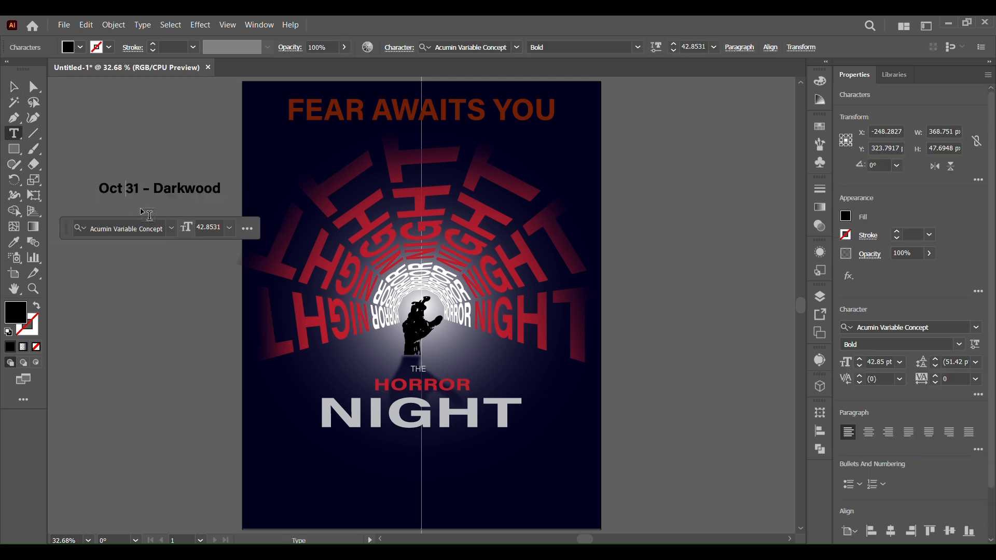
key(BackSpace)
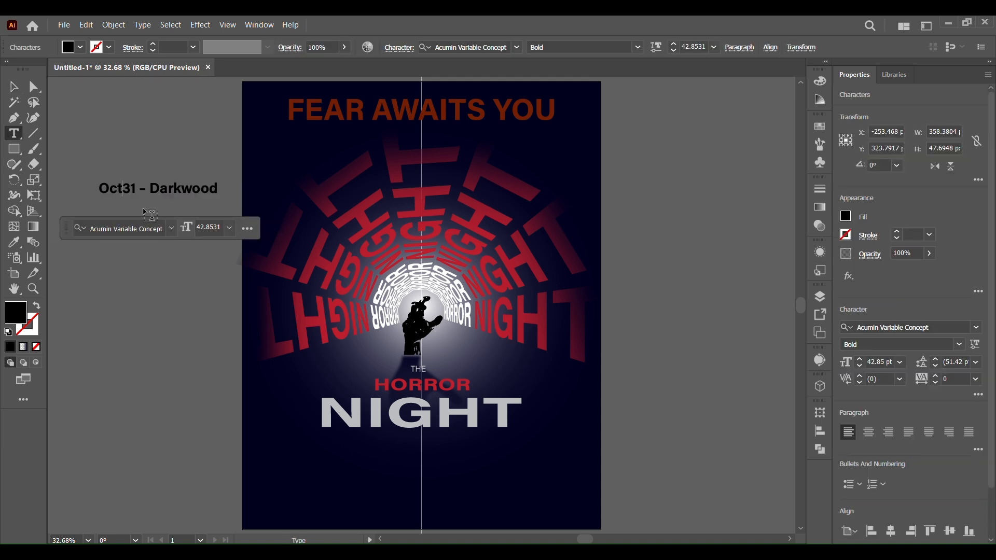
text(OB)
key(BackSpace)
key(BackSpace)
key(BackSpace)
key(BackSpace)
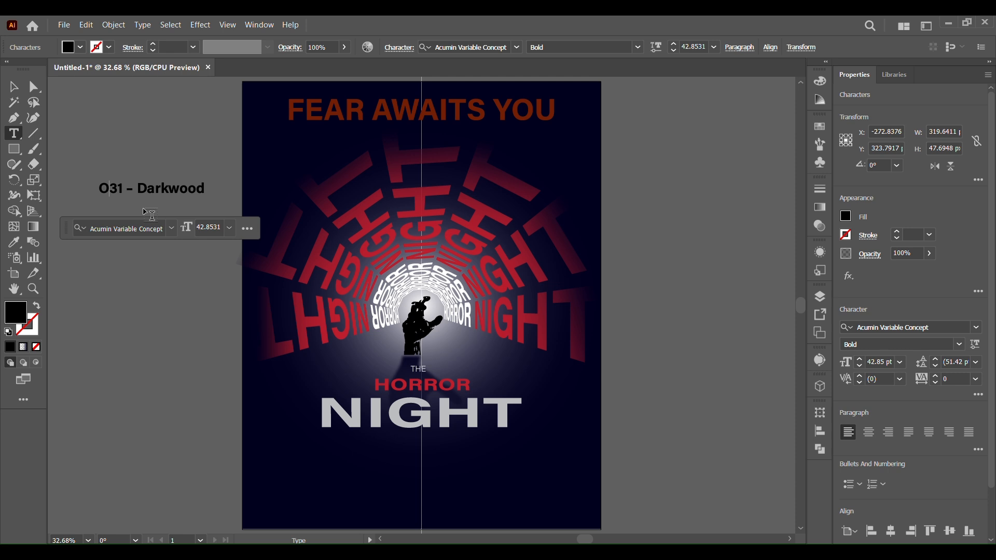
text(CTOBE)
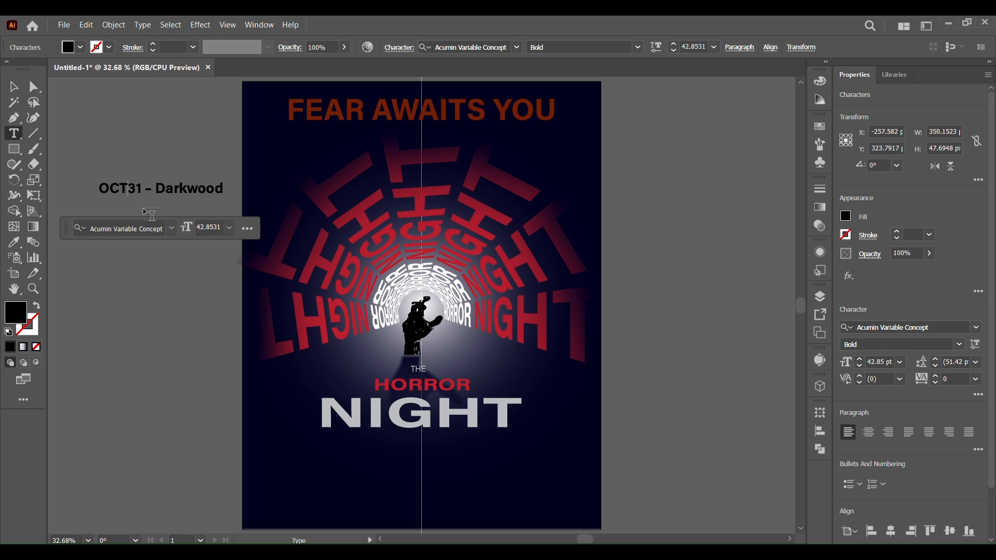
text(R)
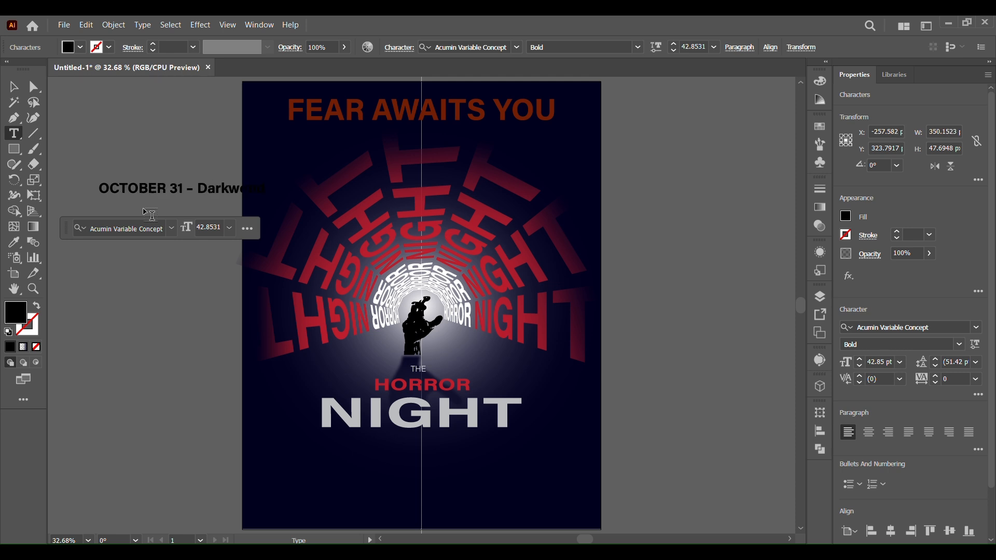
key(Right)
key(Right)
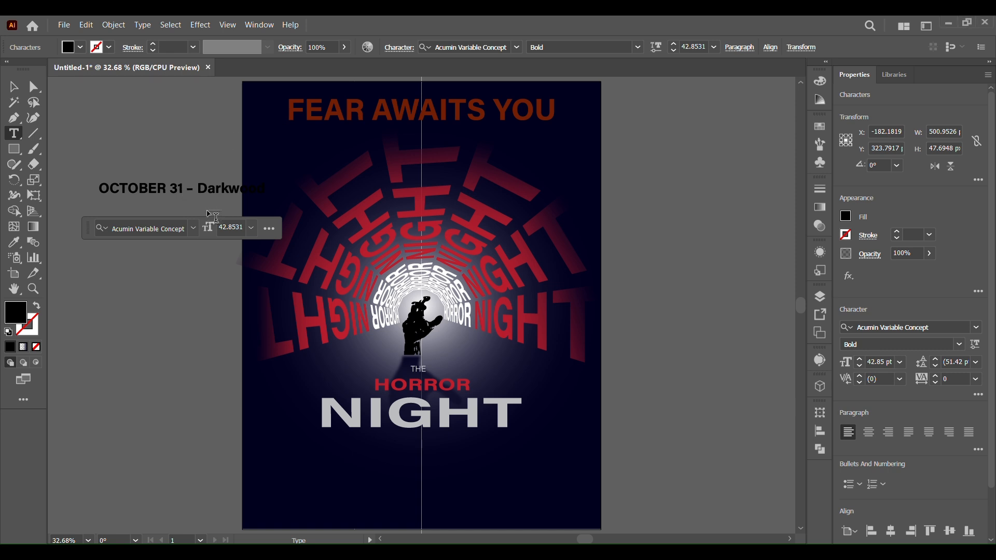
text(st)
Set the "st" suffix of the date to the Thin style and reduce its size to 30 pt
drag(196, 191, 186, 191)
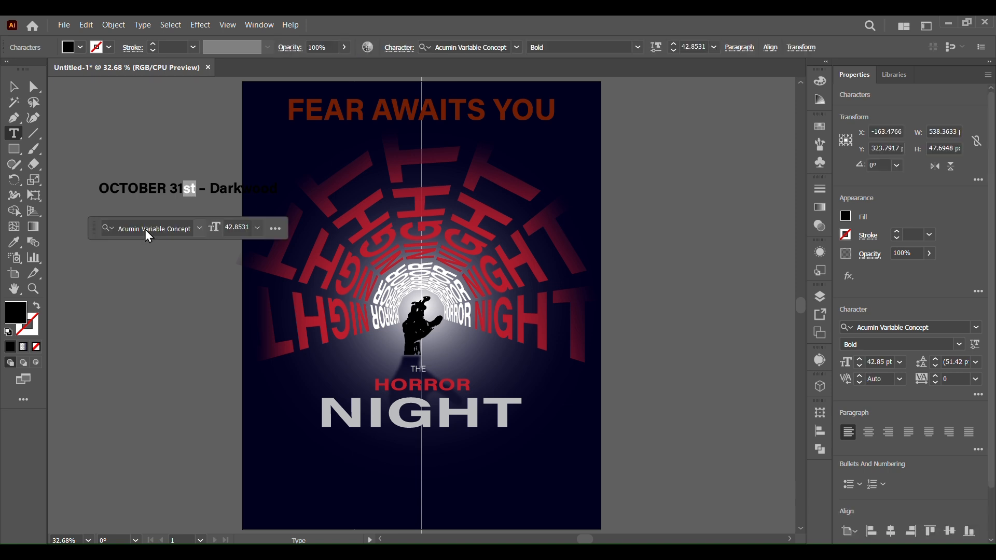
click(962, 346)
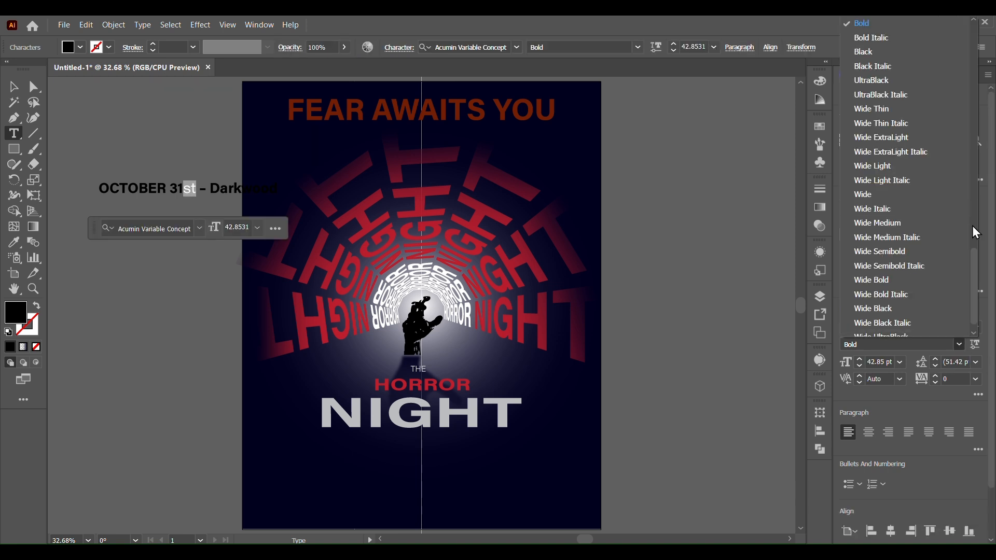
drag(974, 262, 973, 179)
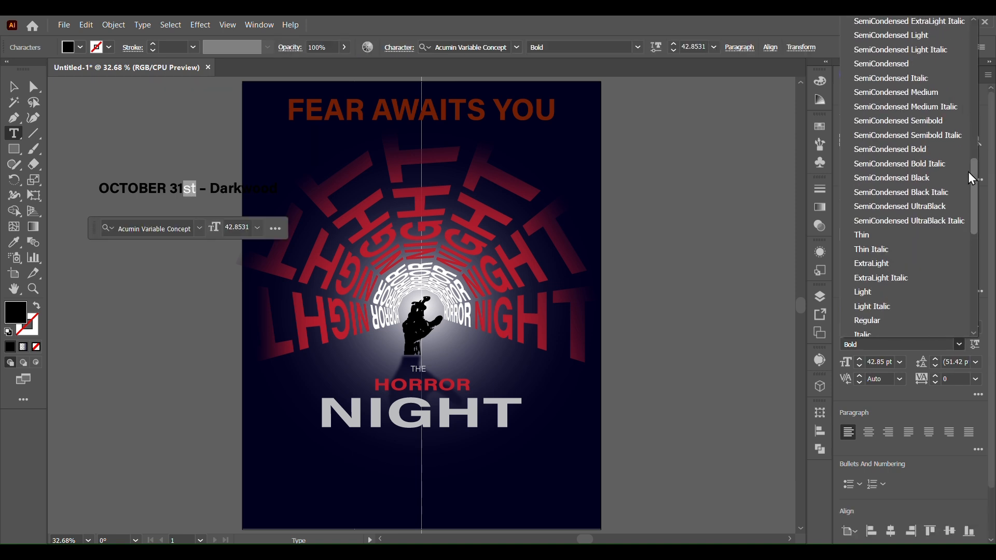
click(862, 234)
click(675, 51)
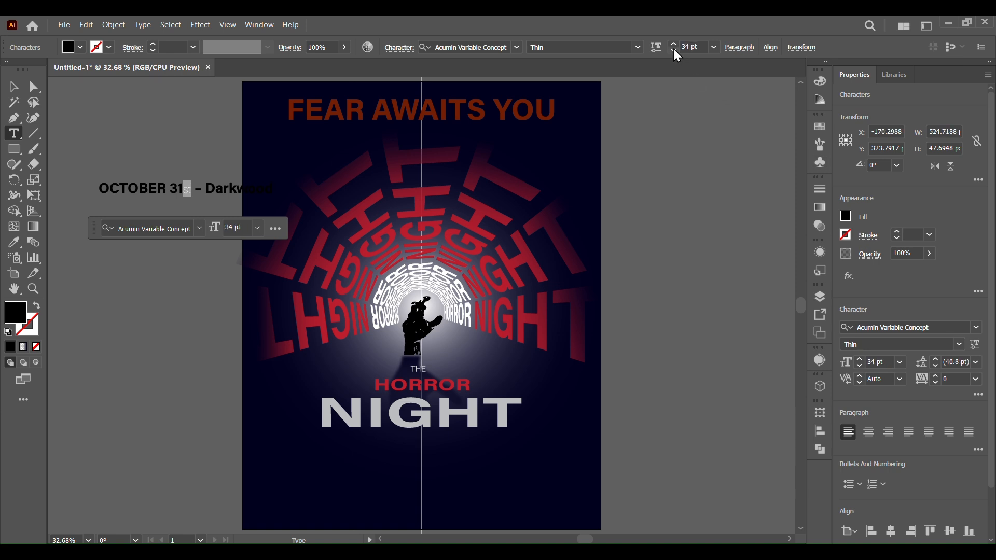
click(674, 51)
click(674, 45)
click(674, 45)
click(674, 46)
click(674, 45)
click(12, 86)
click(127, 274)
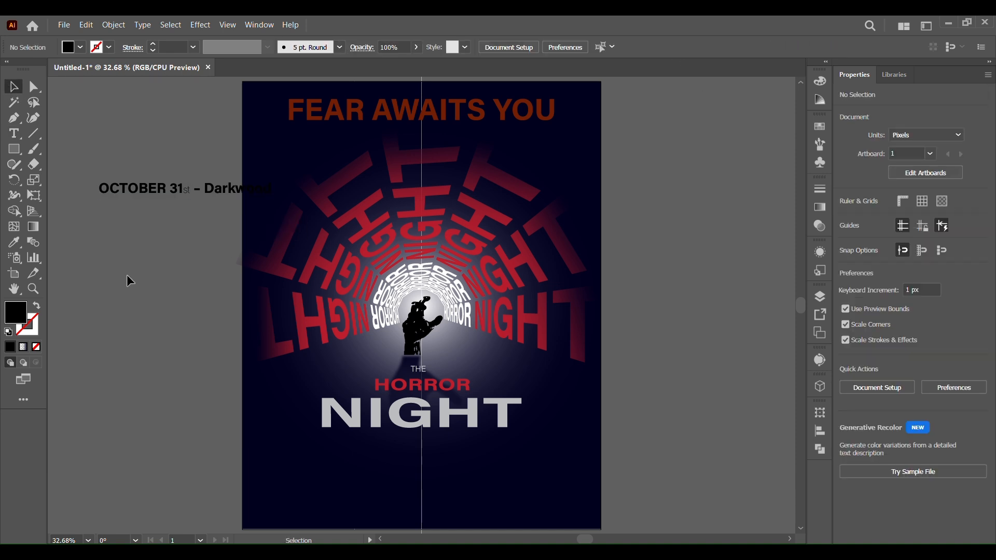
Color the date line with the dark reddish brown sampled from the FEAR AWAITS YOU heading
click(232, 200)
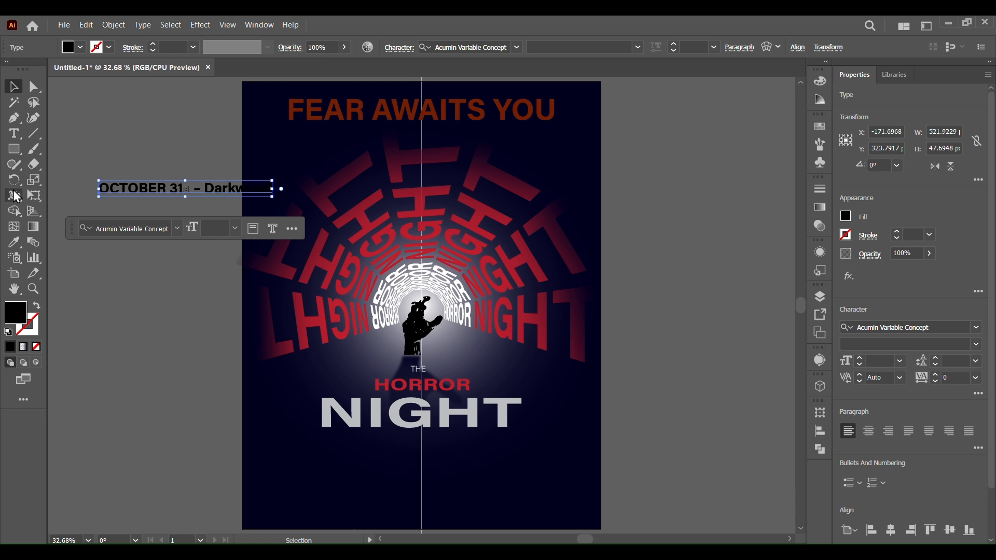
click(14, 227)
key(i)
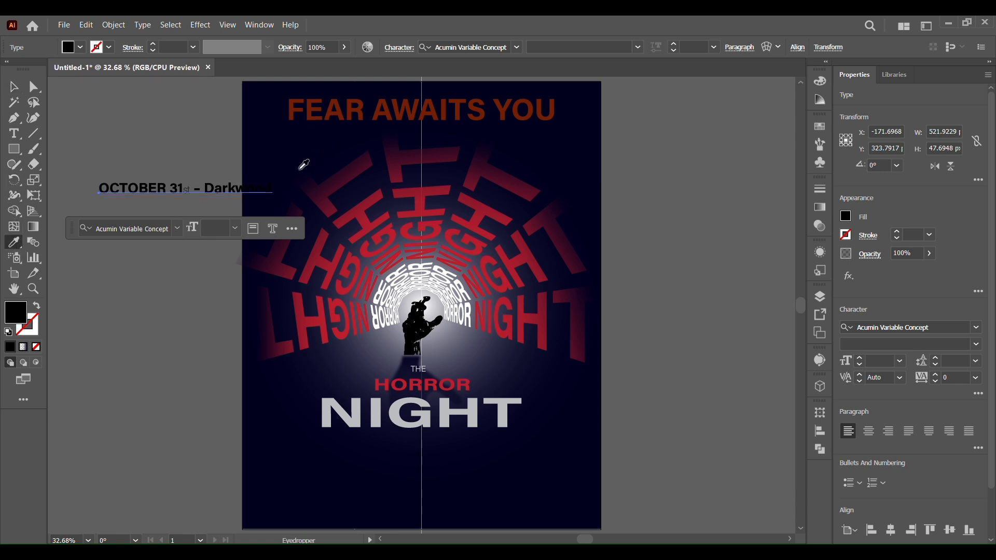
click(342, 113)
click(14, 87)
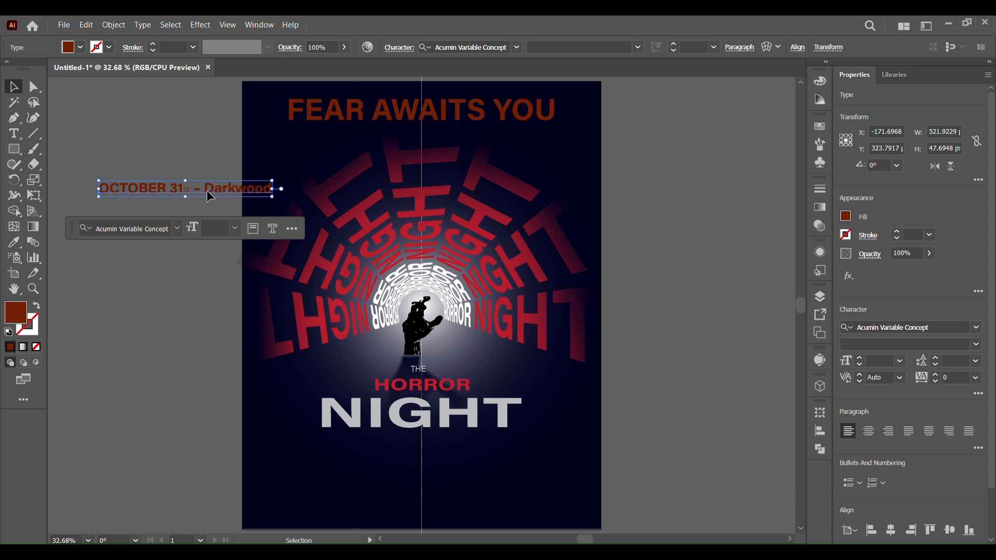
Move the date line directly below the word NIGHT and center it horizontally on the poster
click(191, 193)
drag(216, 192, 453, 454)
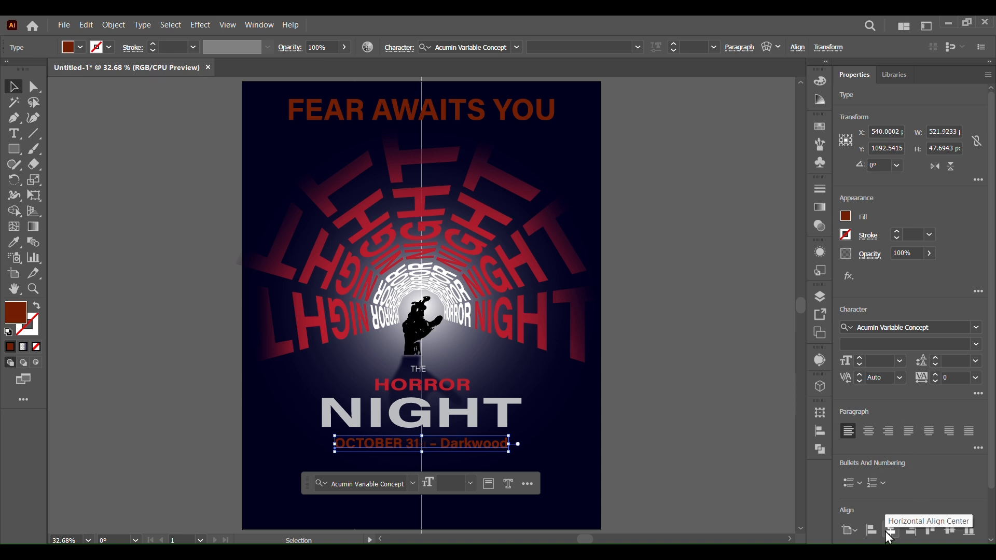
click(667, 462)
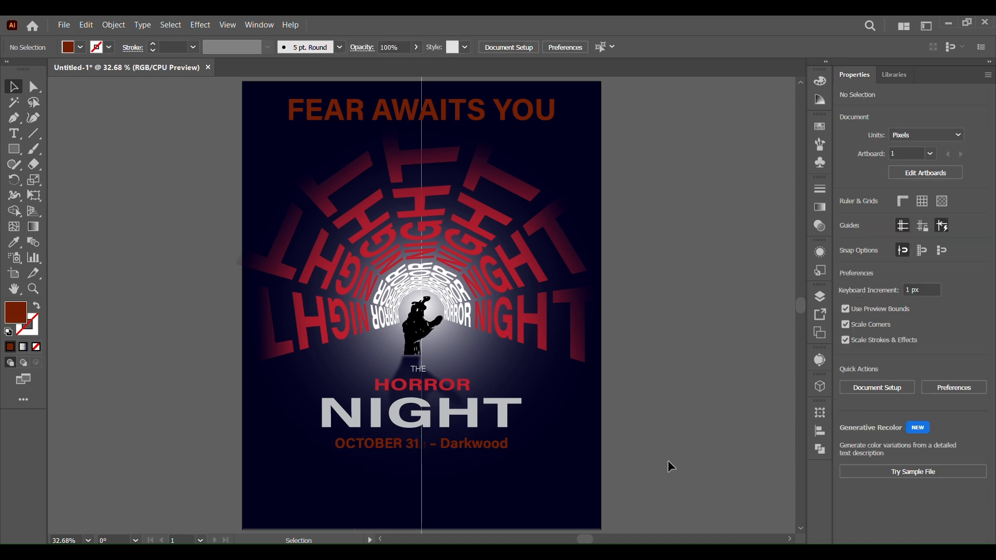
Duplicate the date line just below itself and replace the copy's text with THEATRE
drag(459, 452, 460, 465)
triple_click(458, 460)
text(t)
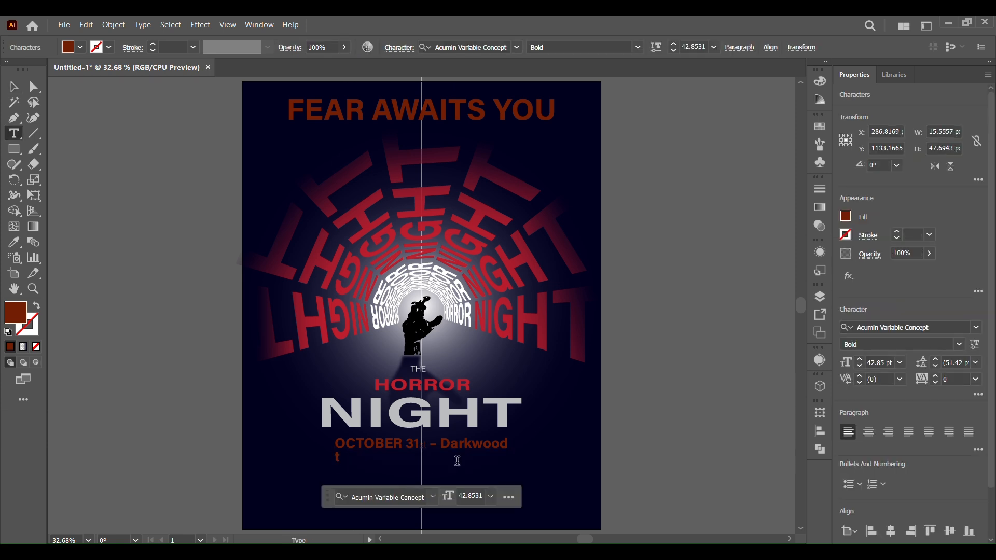
key(BackSpace)
text(THEATRE)
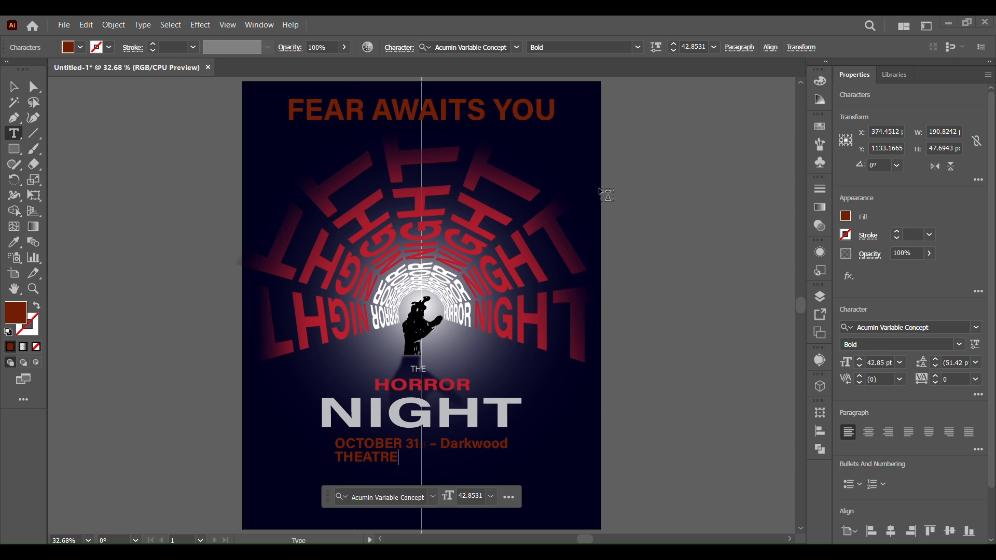
click(456, 470)
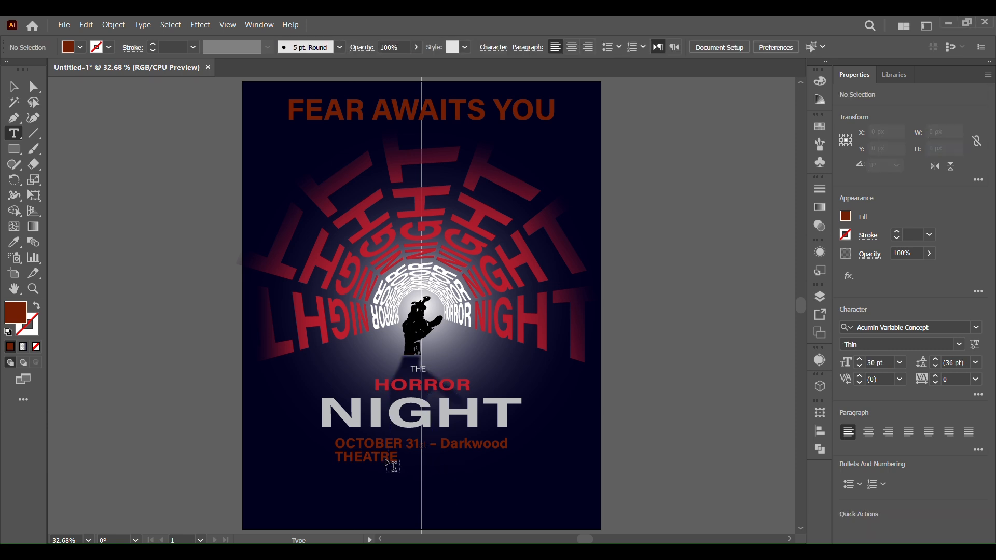
Retype the line below the date with the spelling THEATER
double_click(370, 462)
text(T)
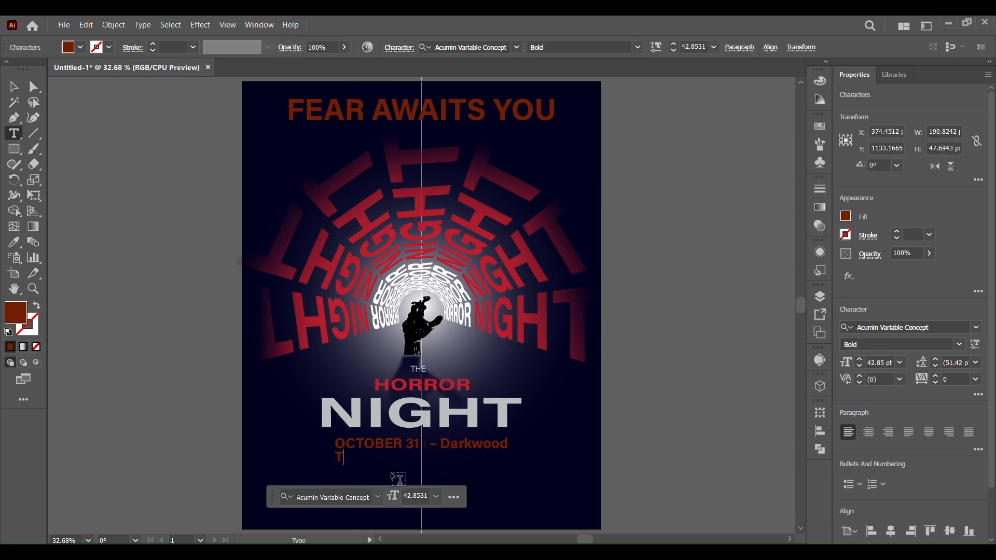
text(HEATRE)
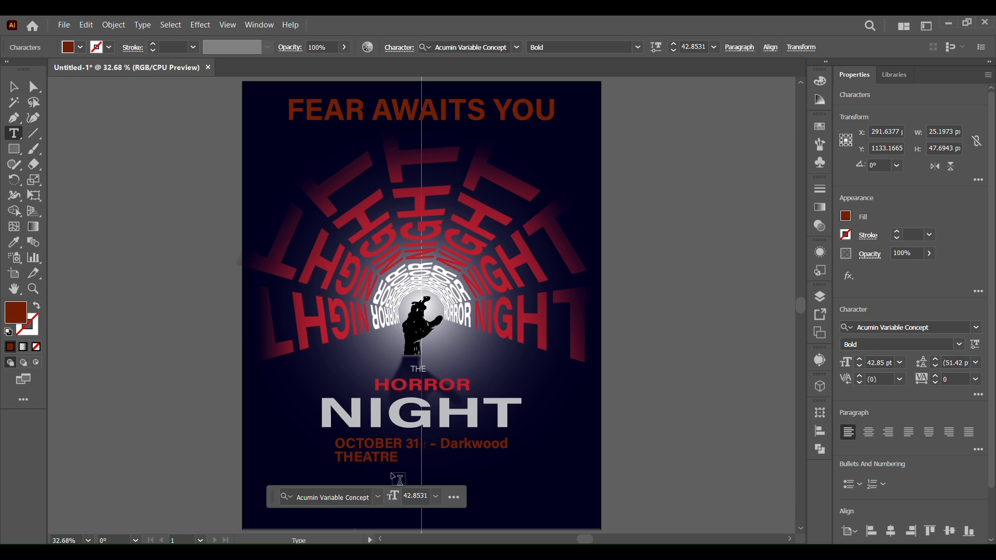
key(BackSpace)
key(BackSpace)
text(ER)
click(12, 86)
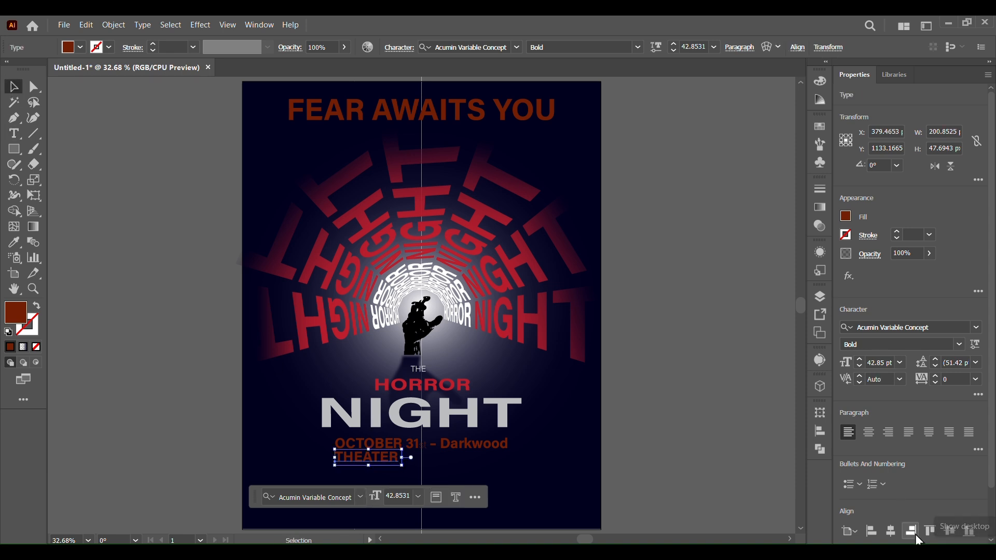
Center the THEATER line horizontally on the poster and set its font style to Light Italic
click(891, 535)
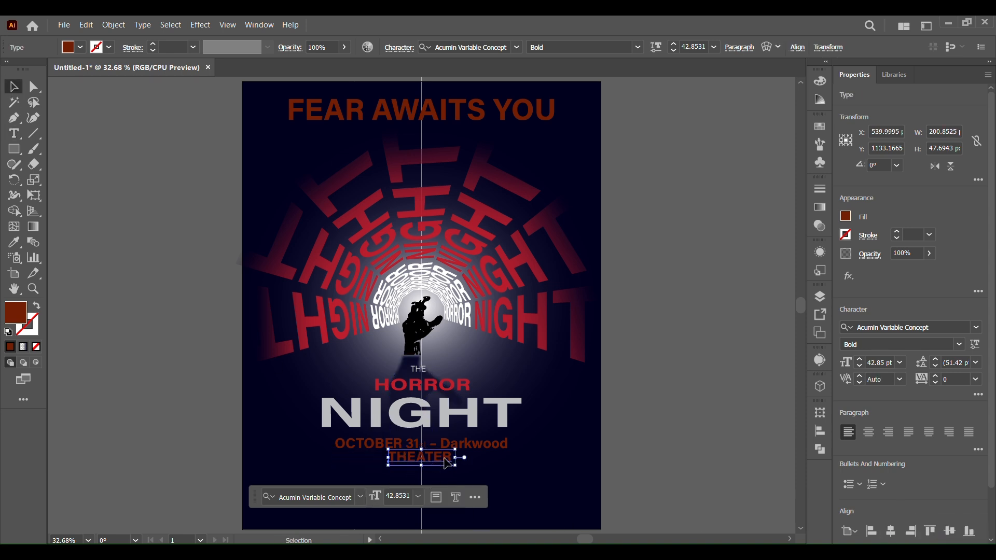
click(960, 346)
scroll(975, 279, up, 3)
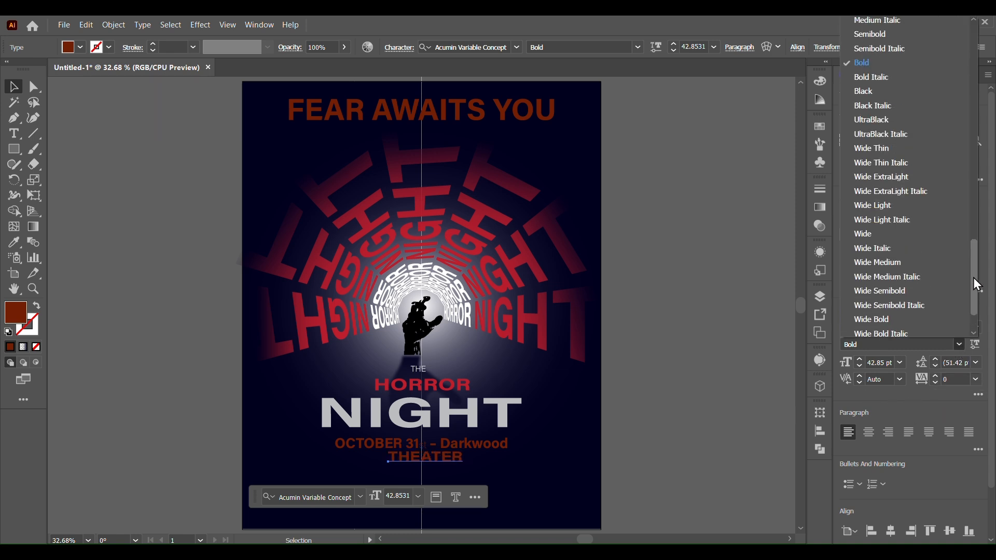
scroll(975, 278, up, 2)
scroll(977, 260, up, 4)
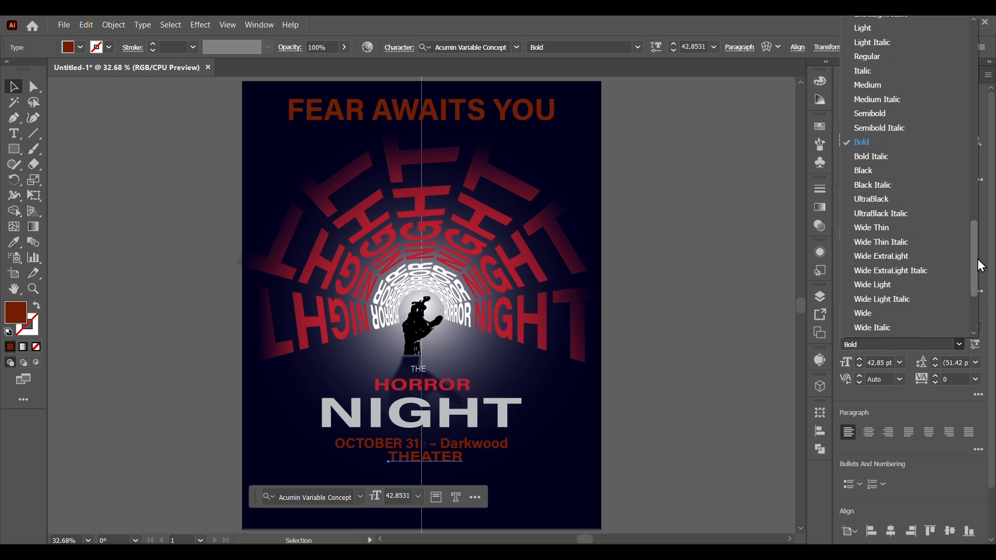
scroll(977, 257, up, 1)
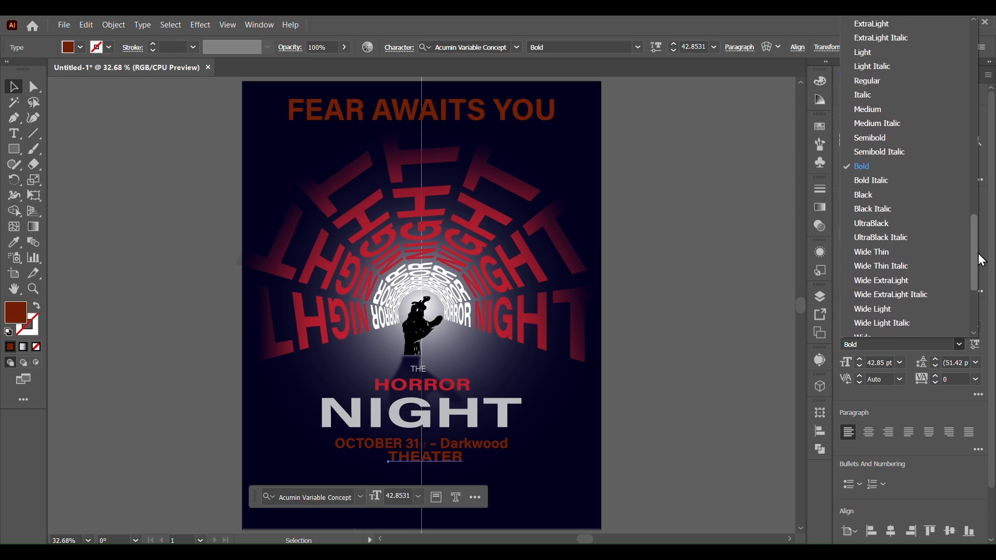
click(871, 67)
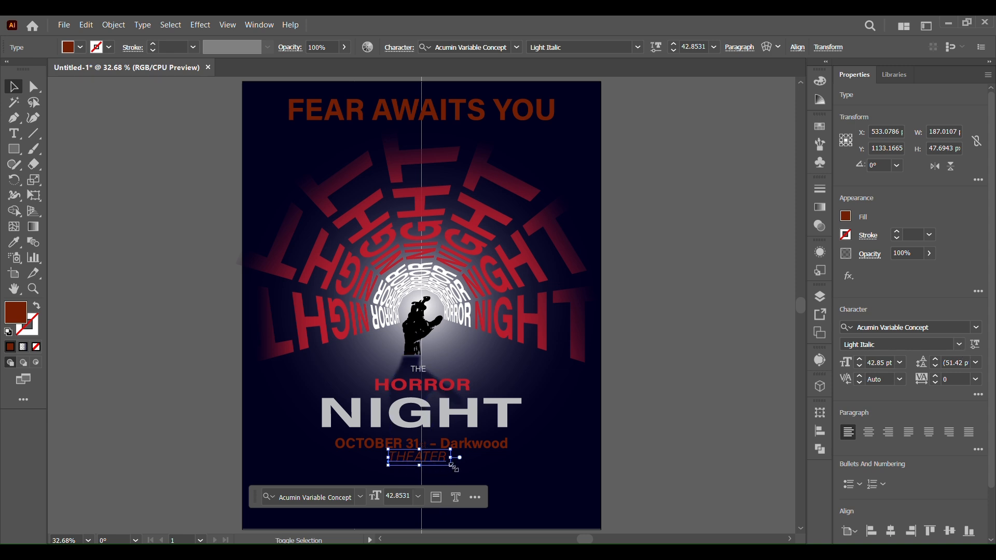
Enlarge the THEATER text to about 52 pt and nudge it slightly down from the date line
mouse_move(452, 466)
mouse_down()
mouse_move(493, 483)
mouse_move(478, 468)
mouse_move(457, 470)
mouse_up()
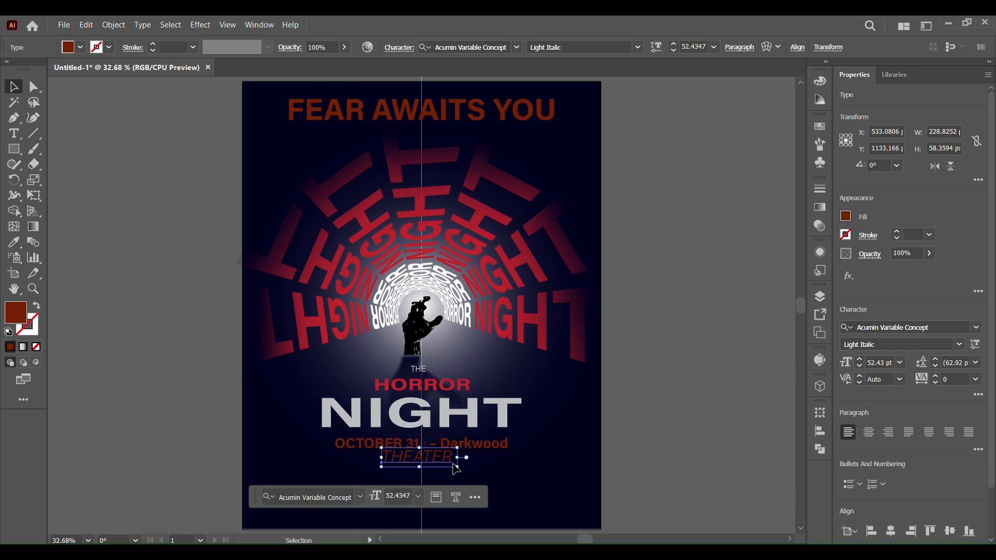
key(Down)
key(Down)
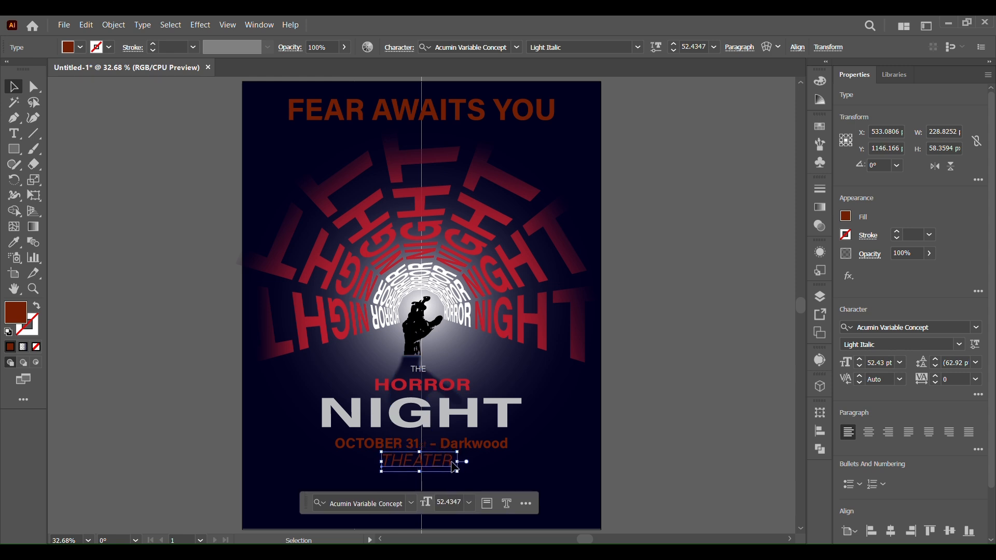
Convert the THEATER text to outlines and deselect it
right_click(452, 463)
click(533, 272)
click(657, 426)
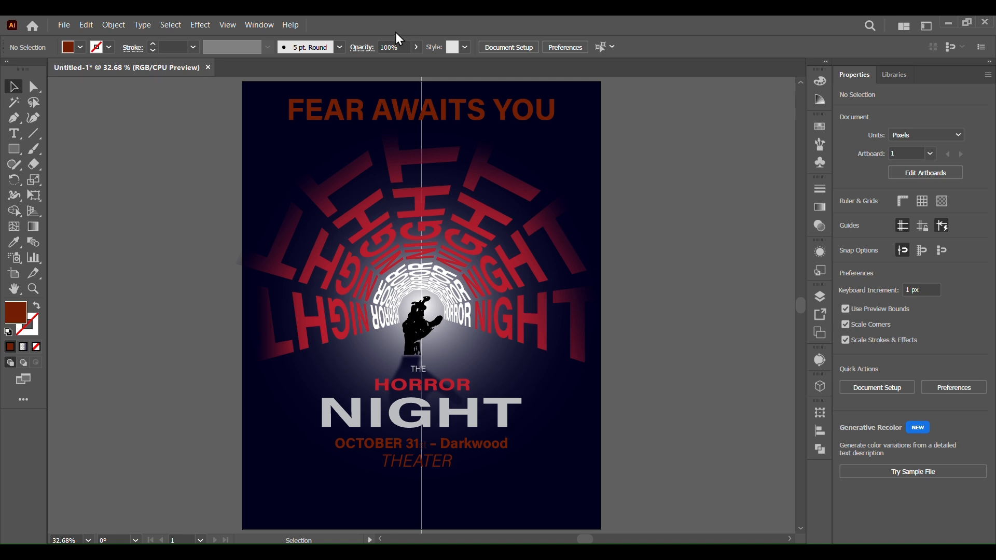
click(14, 134)
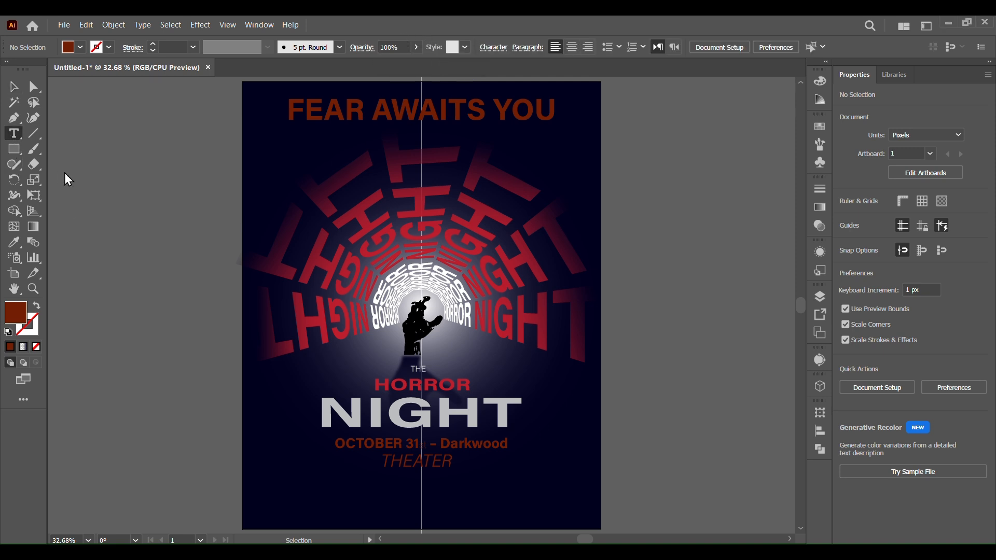
click(13, 134)
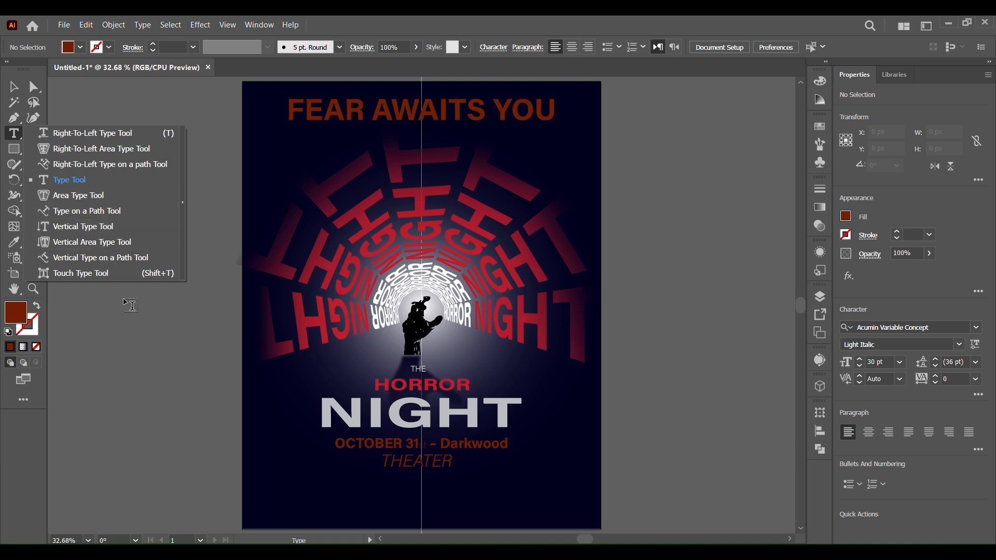
click(16, 134)
click(73, 195)
click(156, 269)
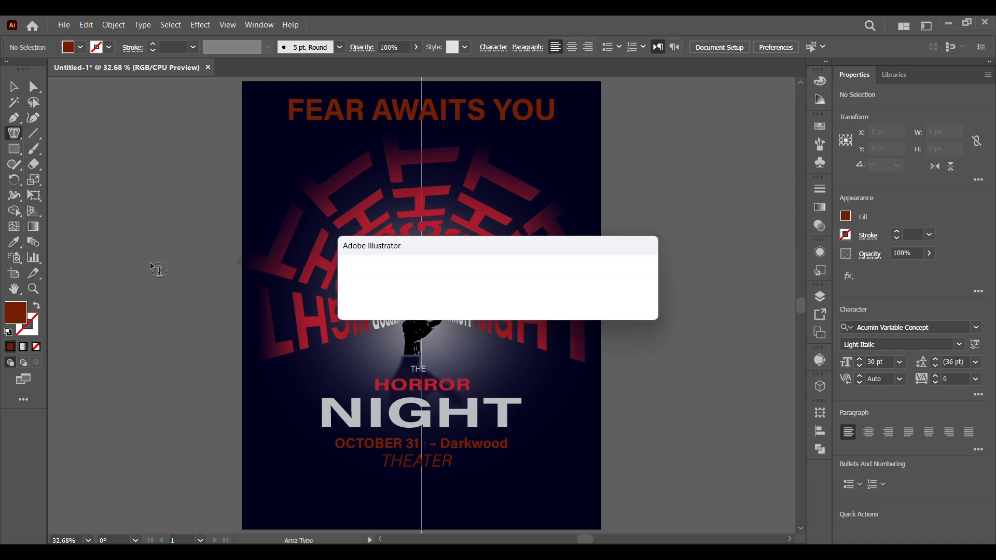
click(625, 305)
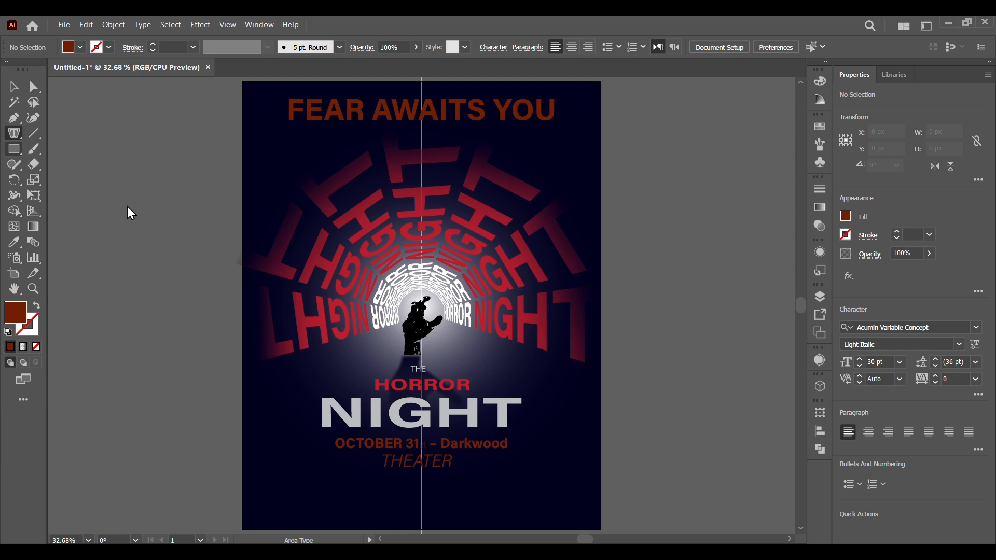
Draw a rectangle about 228 × 183 px on the empty canvas beside the poster and swap its fill and stroke
key(m)
drag(98, 183, 174, 244)
click(37, 306)
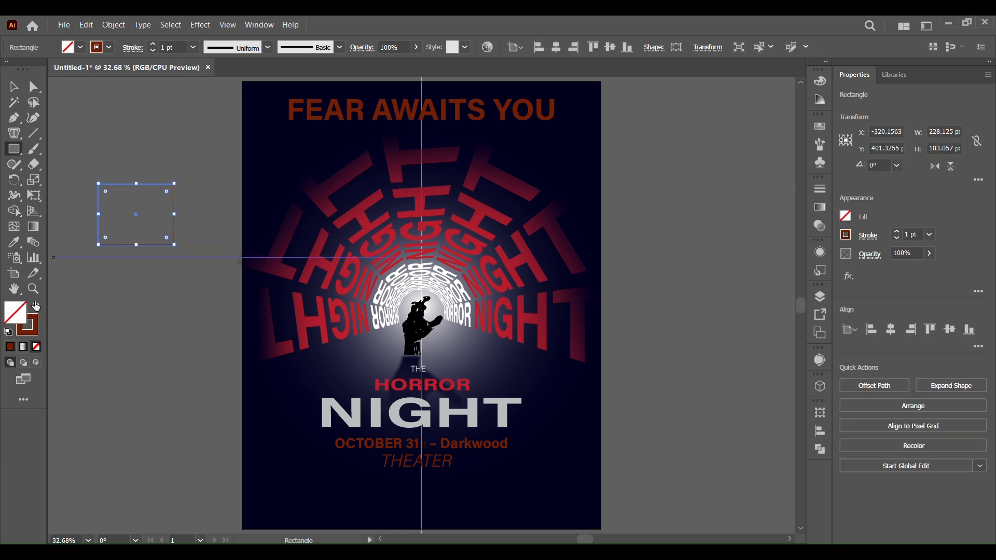
Turn the rectangle beside the poster into an area type frame and paste the Lorem Ipsum text into it
click(14, 133)
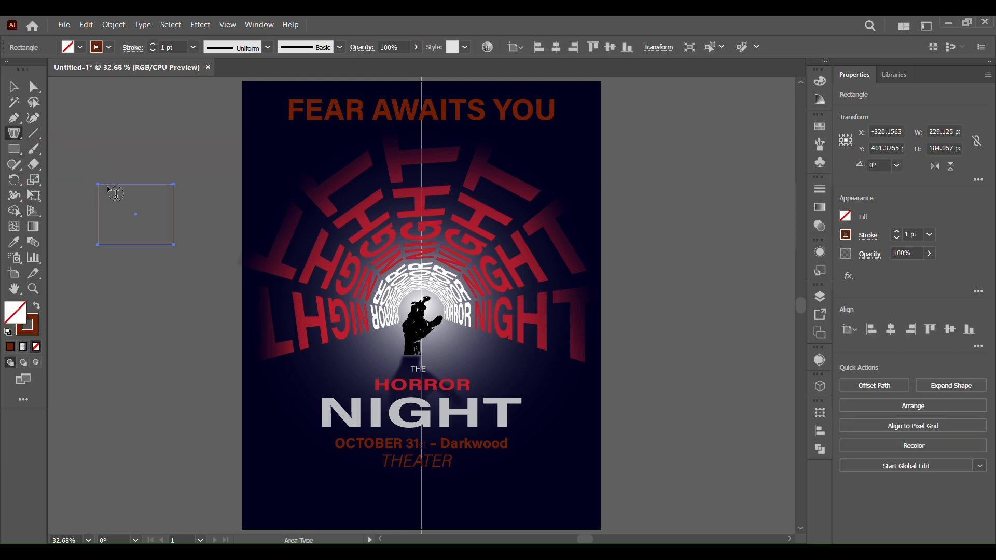
click(117, 194)
click(621, 305)
click(101, 218)
click(606, 308)
click(174, 185)
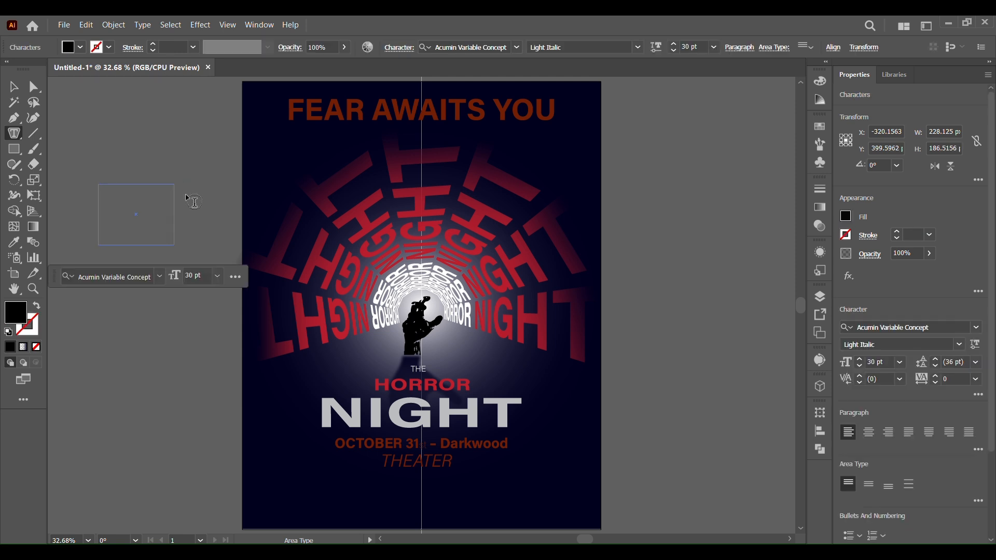
key(ctrl+v)
ctrl+click(186, 194)
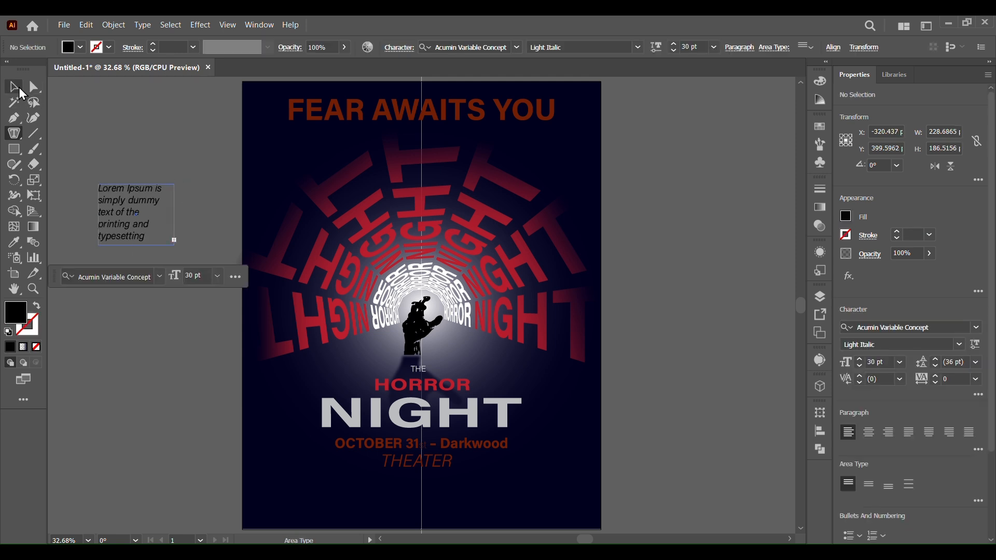
Widen the Lorem Ipsum frame to about 724 px and fill its text with a very light gray
click(17, 93)
click(172, 213)
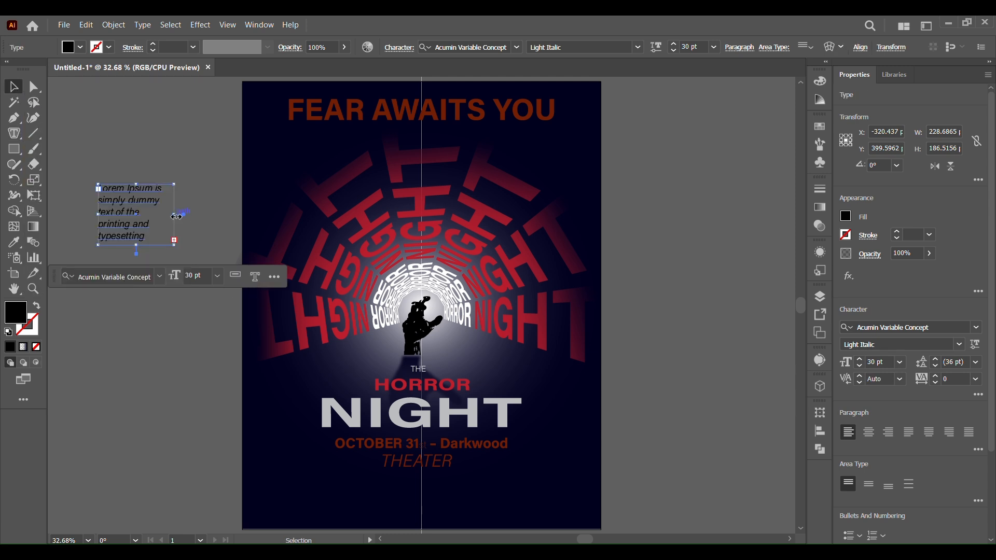
drag(177, 215, 339, 215)
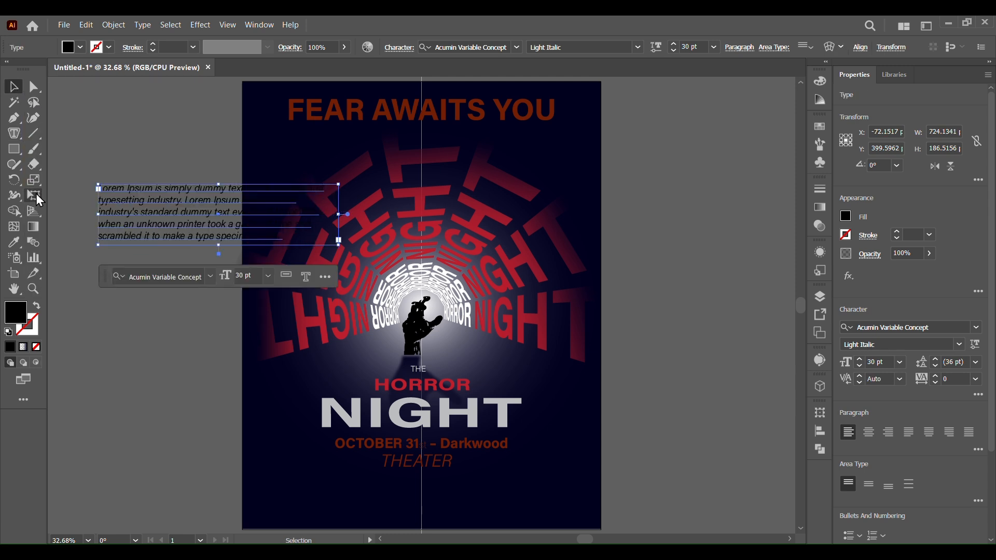
click(81, 47)
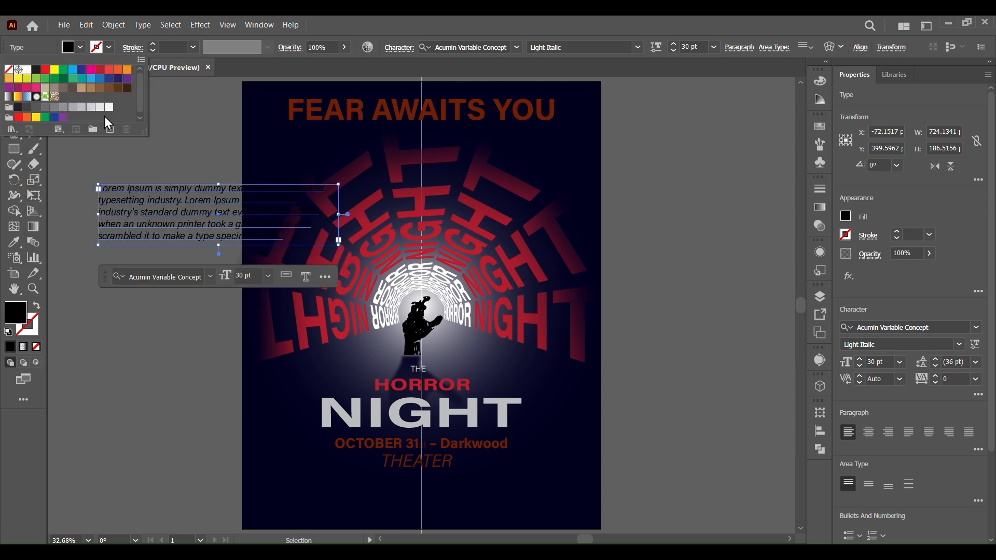
click(100, 107)
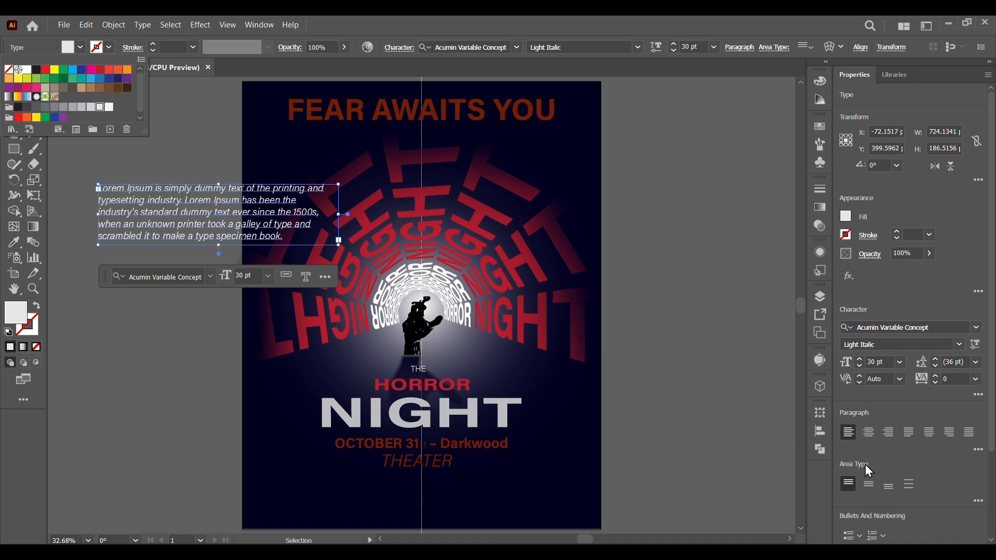
Center-align the Lorem Ipsum paragraph and enlarge its frame to about 752 × 194 px
click(870, 433)
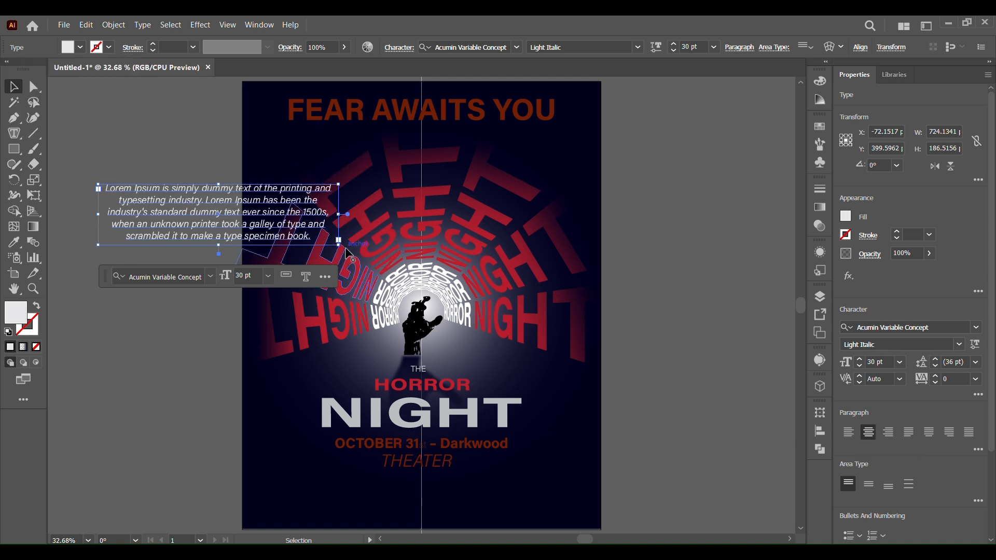
mouse_move(340, 242)
mouse_down()
mouse_move(355, 223)
mouse_move(272, 225)
mouse_move(348, 243)
mouse_up()
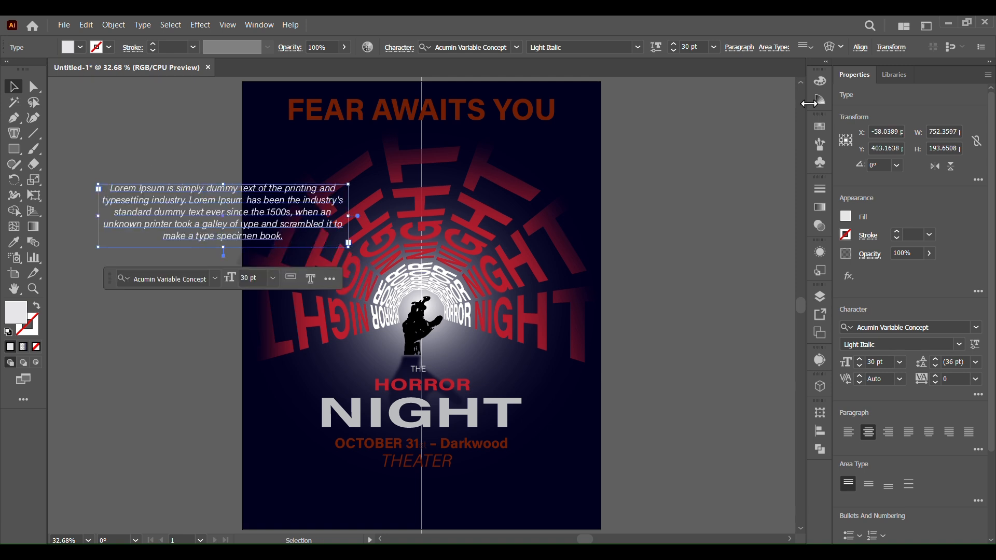
click(444, 354)
click(769, 291)
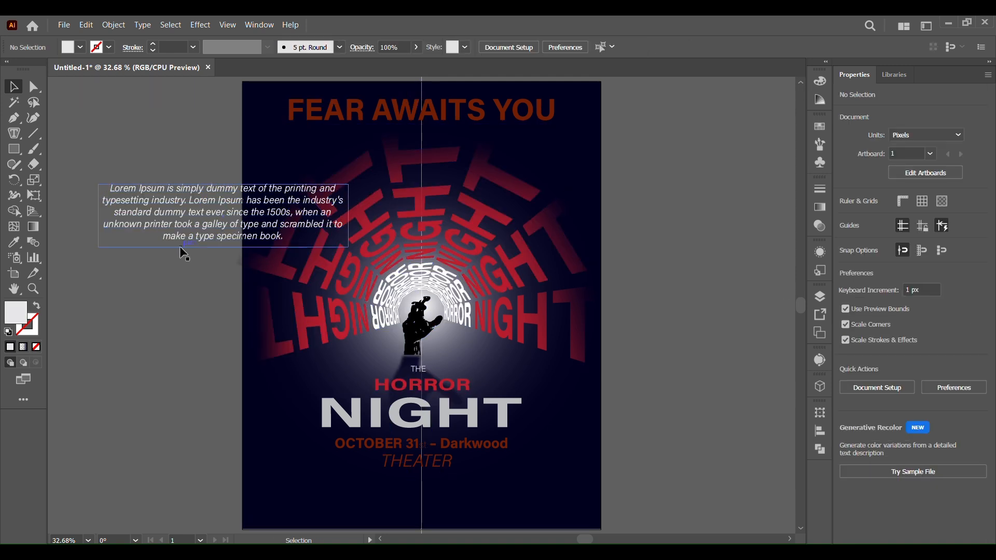
Move the Lorem Ipsum paragraph onto the poster just below THEATER and convert it to outlines
double_click(213, 237)
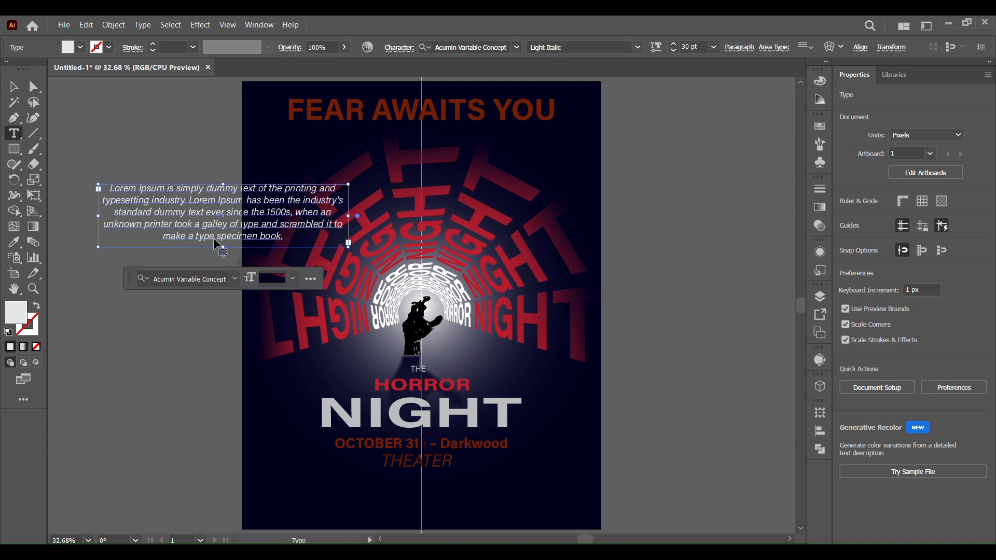
key(Escape)
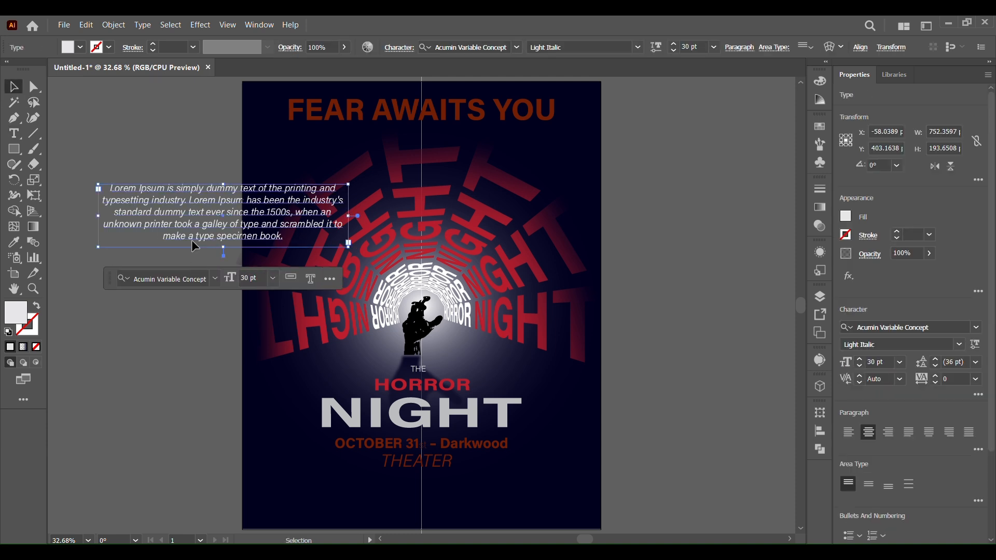
drag(193, 243, 398, 521)
scroll(804, 319, down, 3)
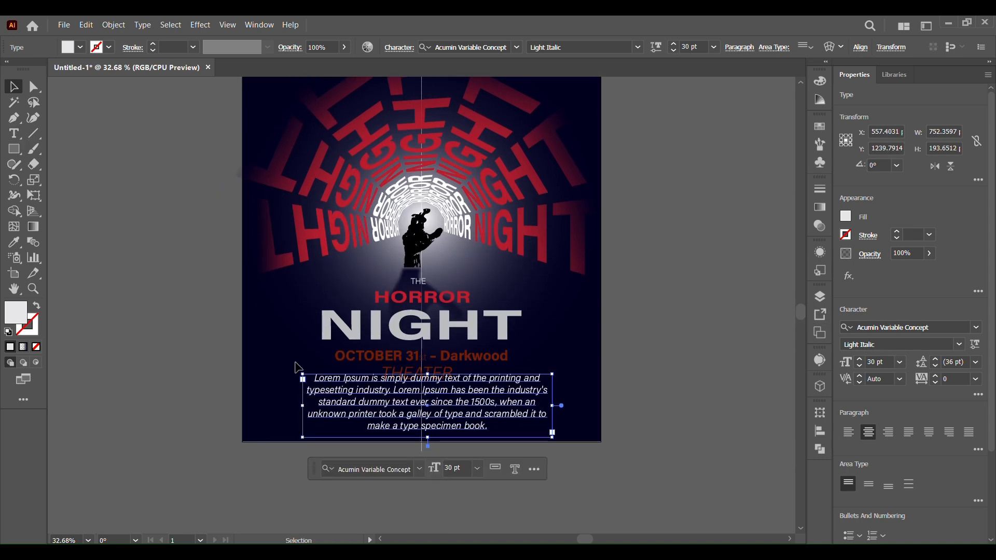
right_click(462, 427)
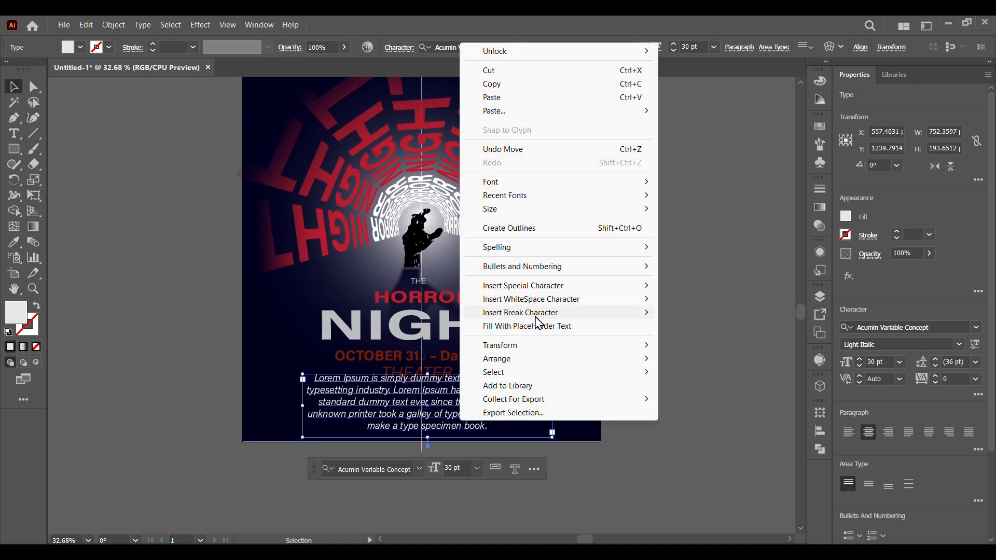
click(518, 227)
Scale the outlined Lorem Ipsum paragraph down to about 610 px wide and center it horizontally on the poster
drag(550, 434, 527, 424)
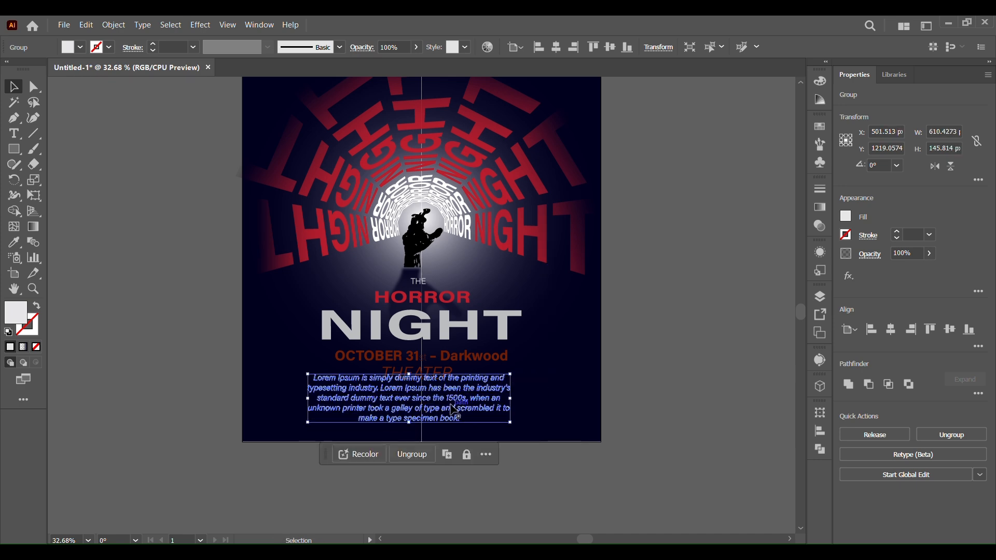
drag(461, 396, 472, 401)
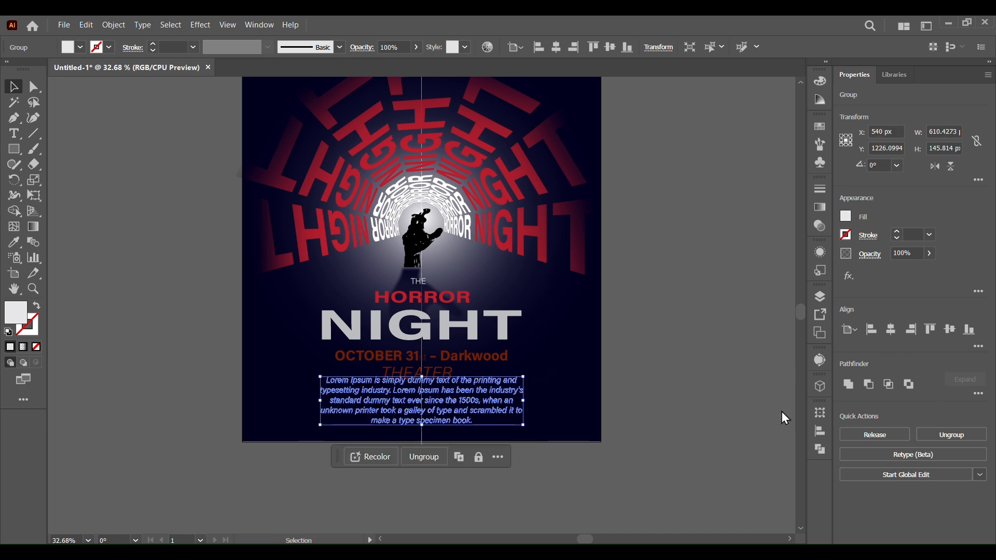
click(675, 468)
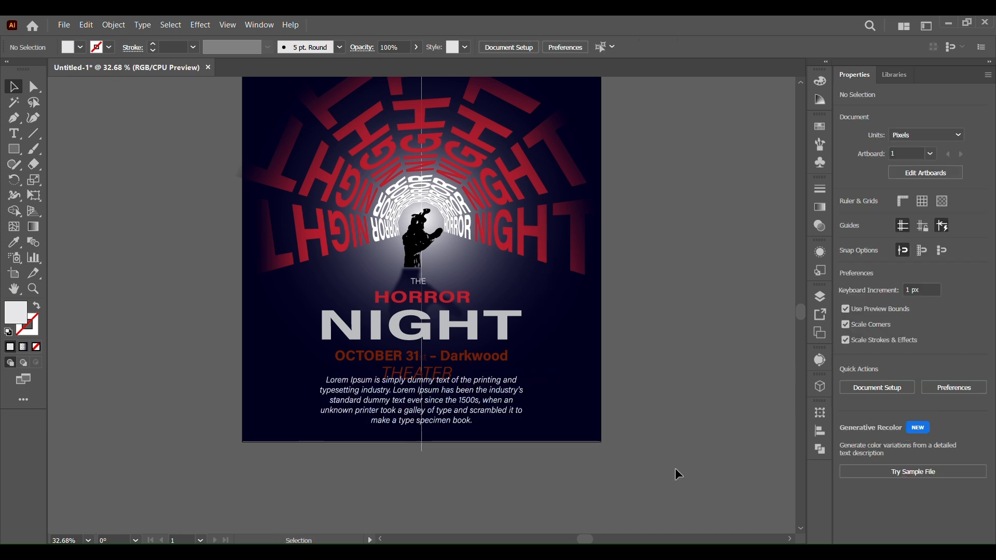
Fill the OCTOBER 31st – Darkwood date line with a light gray swatch
click(460, 362)
click(81, 47)
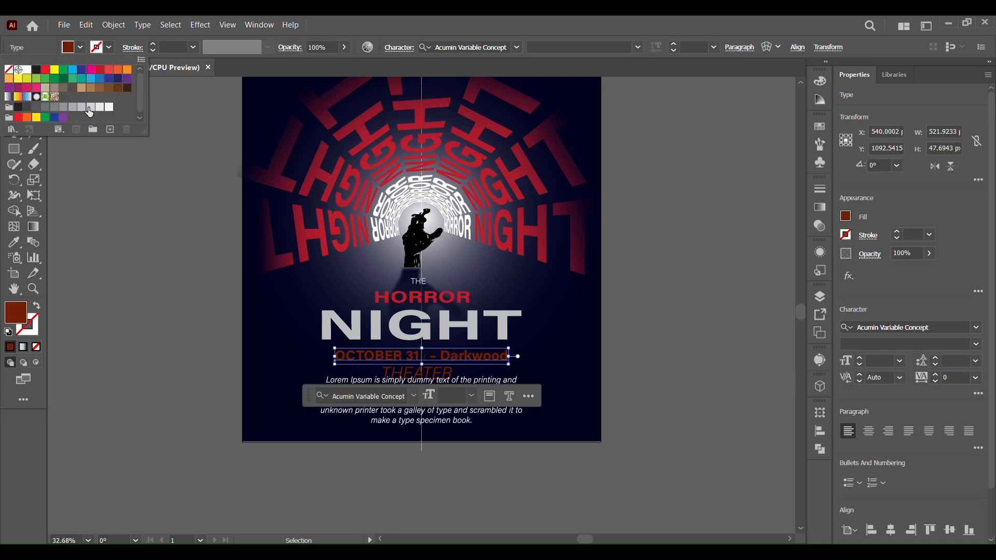
click(92, 108)
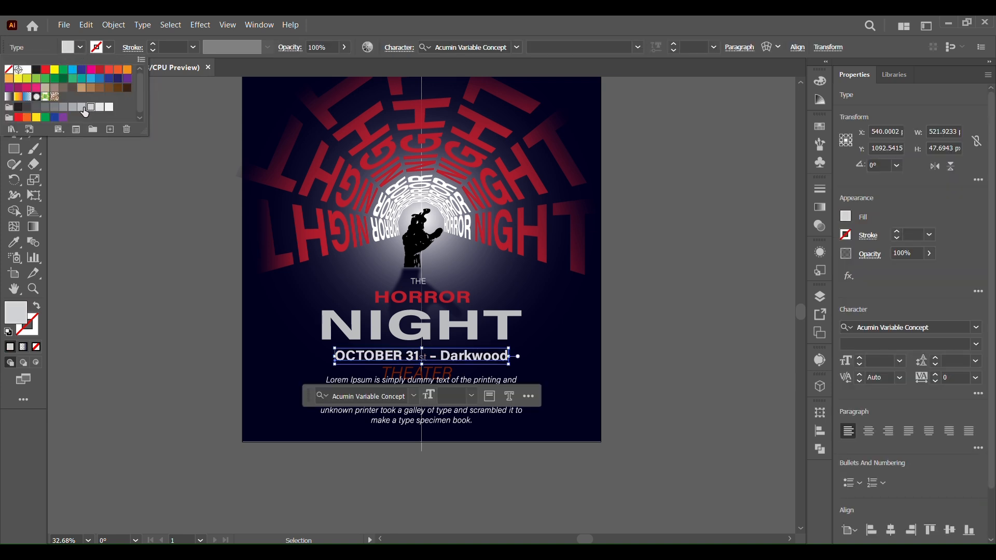
click(680, 479)
Fill the outlined THEATER word with the same light gray as the date line
click(443, 378)
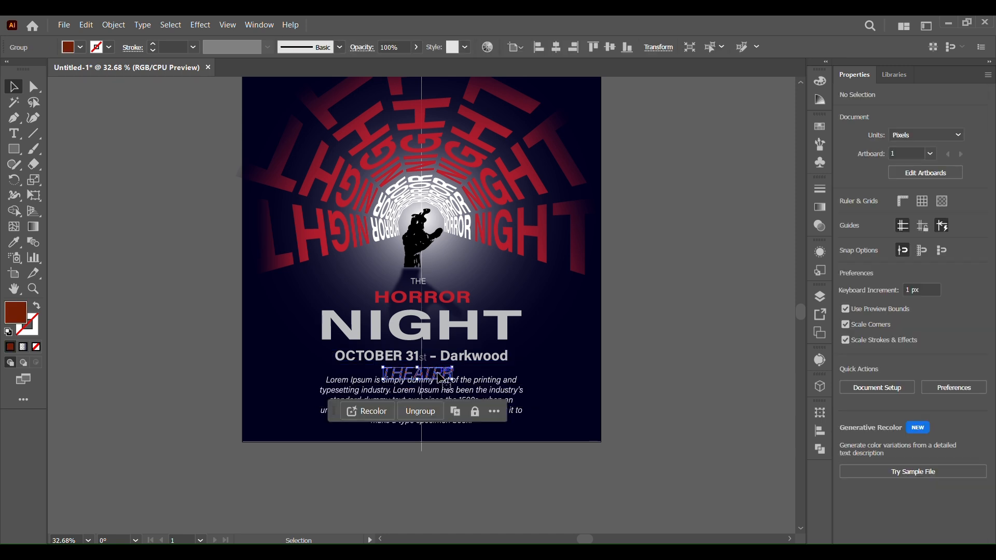
click(81, 48)
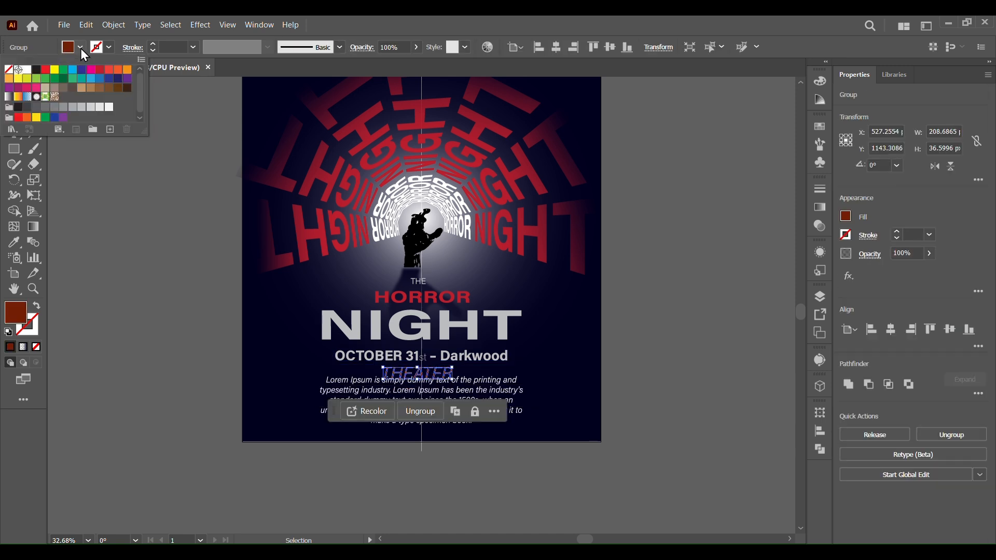
click(90, 108)
click(145, 291)
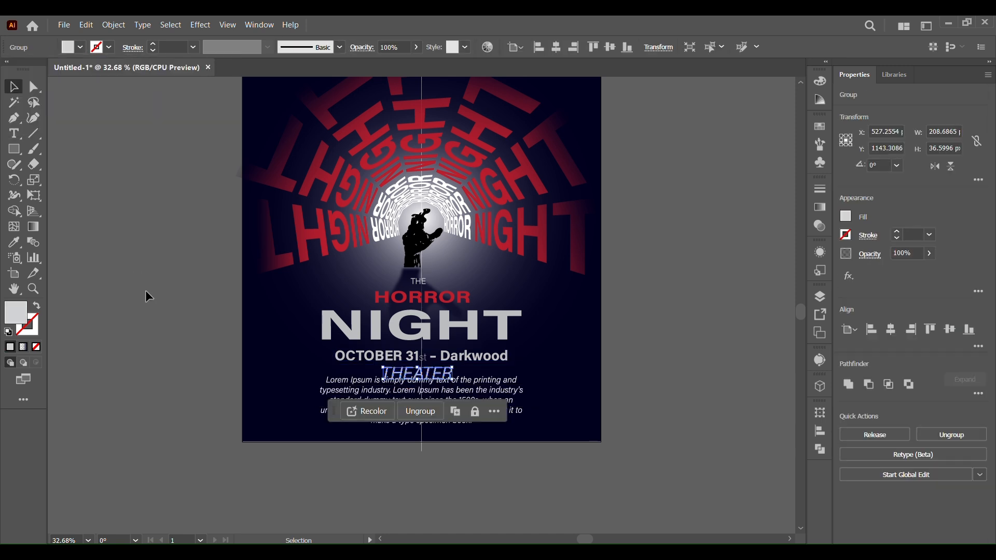
Scale the Lorem Ipsum paragraph down to about 450 px wide below THEATER and center it horizontally on the artboard
click(500, 383)
drag(527, 430, 501, 421)
click(887, 335)
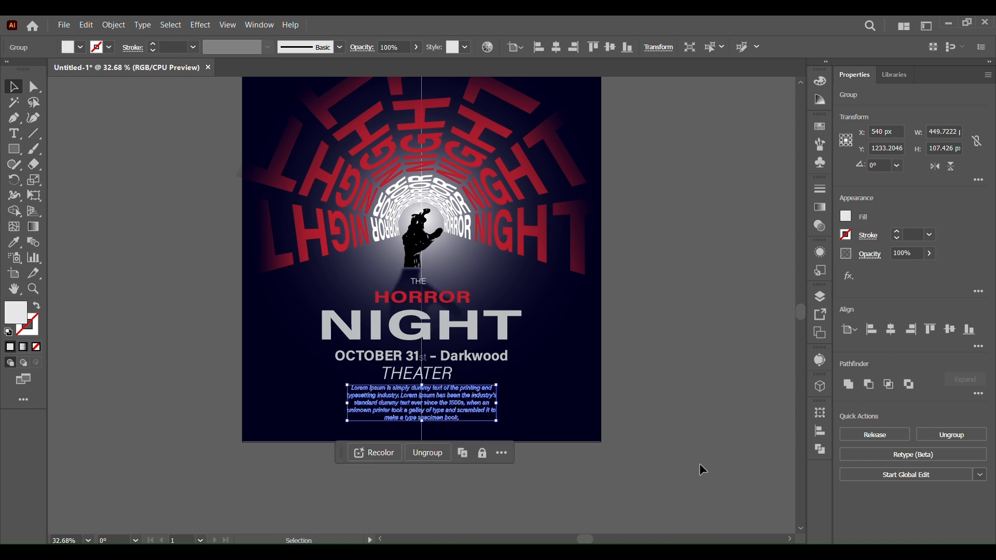
click(680, 473)
scroll(801, 317, up, 2)
scroll(797, 311, up, 3)
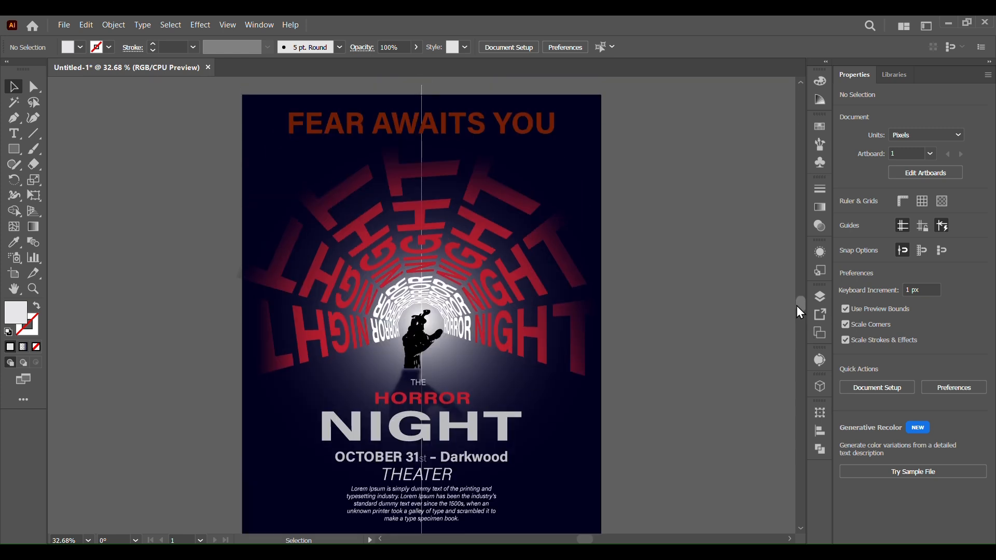
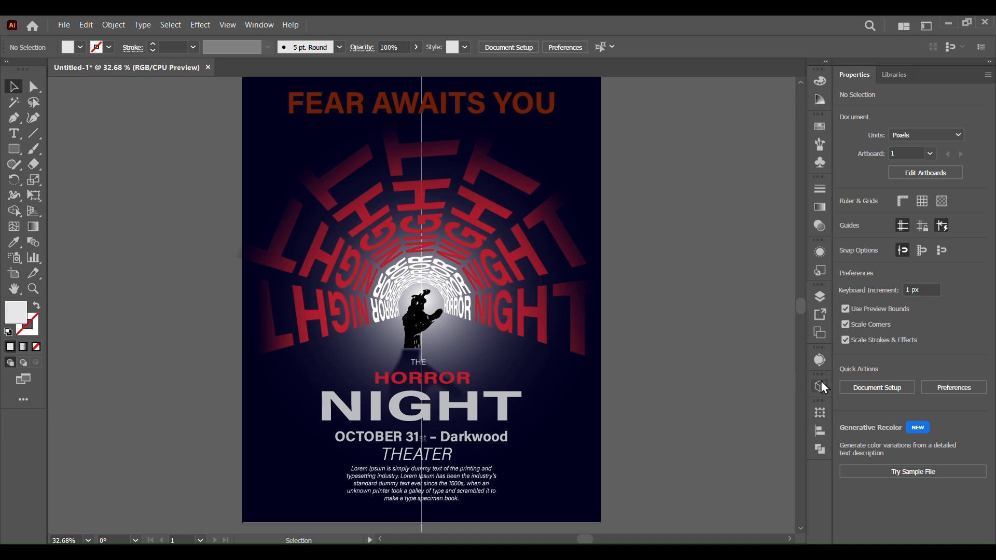
Hide the locked vertical center line that runs through the poster
click(819, 297)
click(692, 335)
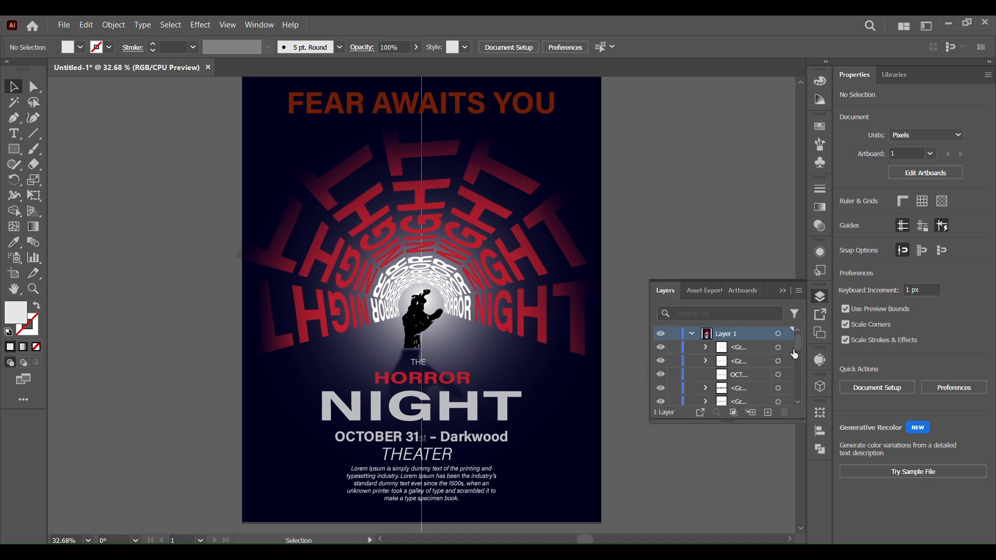
scroll(797, 349, down, 5)
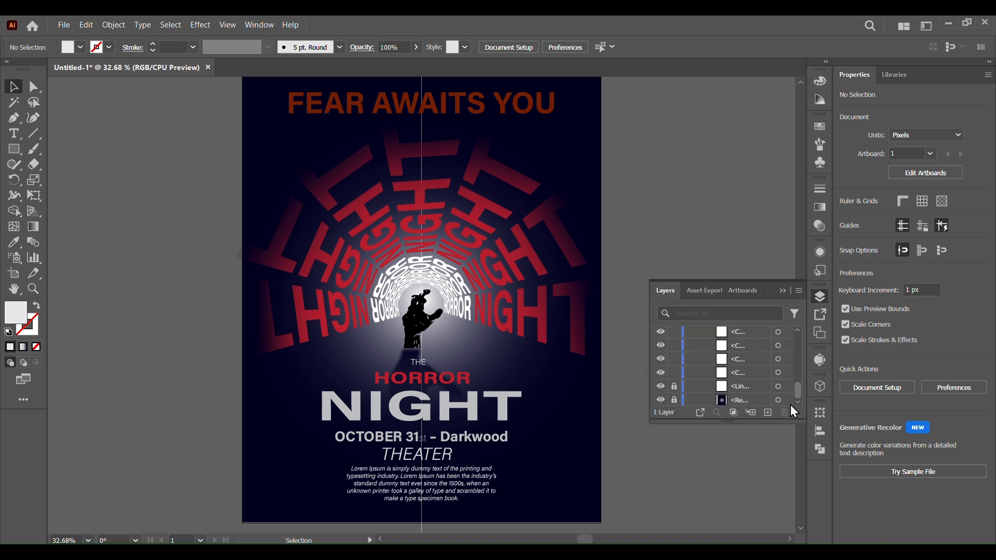
click(660, 387)
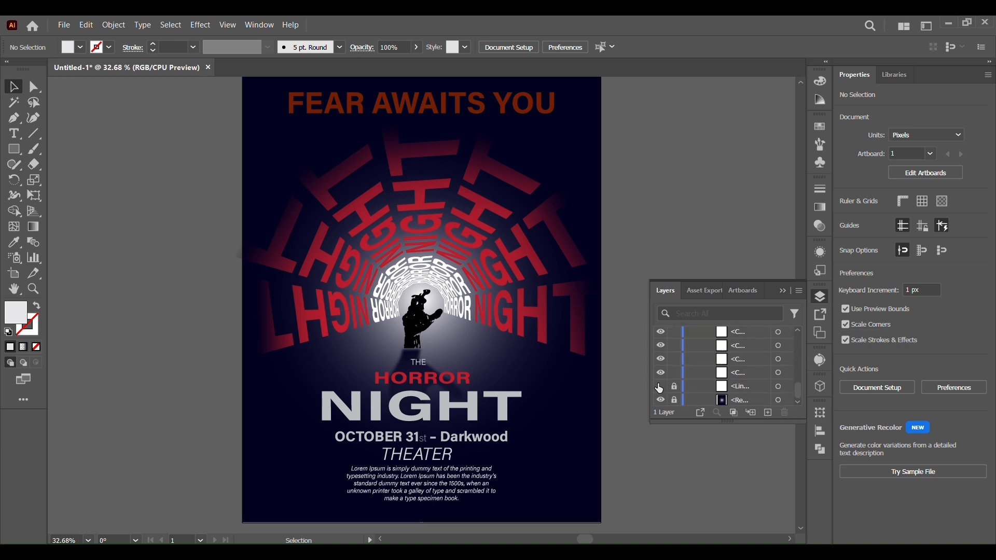
click(783, 292)
Draw a 1080 × 1350 px rectangle that covers the whole artboard on top of the artwork
key(m)
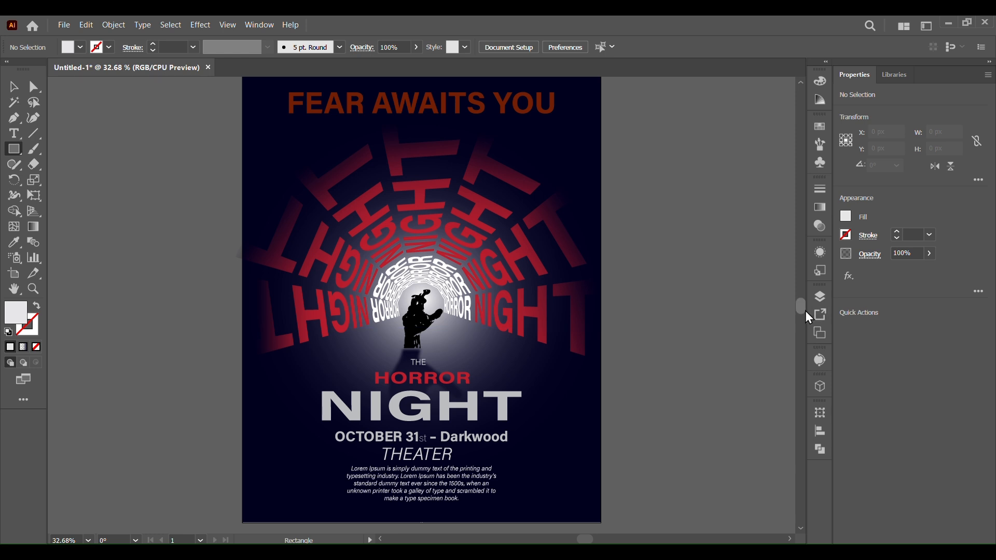
scroll(803, 309, up, 1)
drag(243, 95, 601, 444)
drag(655, 293, 601, 444)
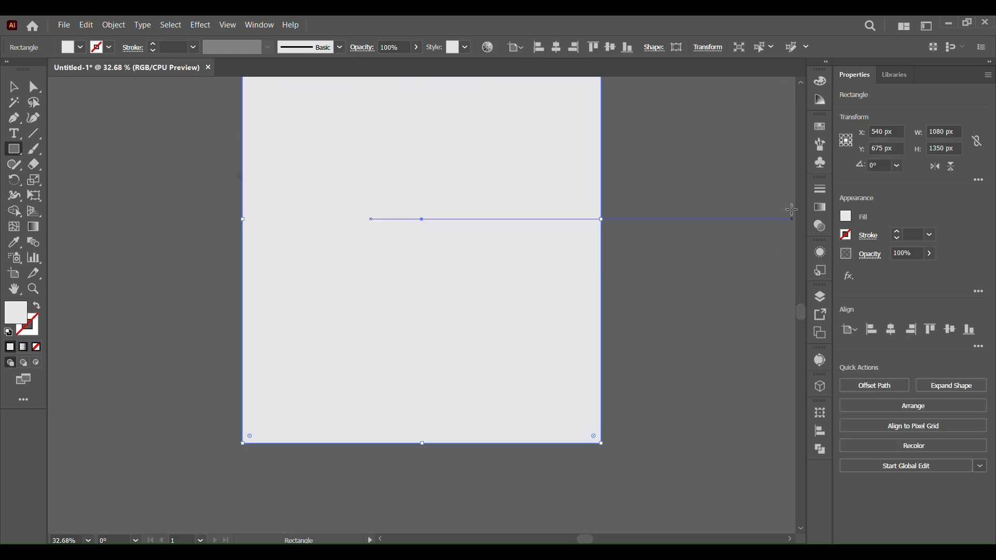
click(13, 92)
scroll(803, 307, up, 3)
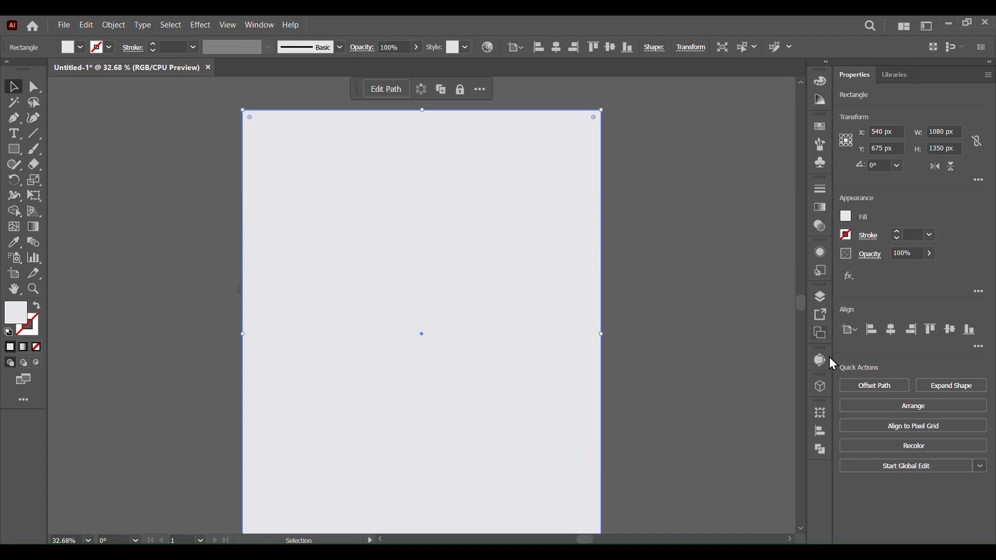
Unlock all objects and try to clip the whole poster artwork with the artboard-size rectangle
click(114, 25)
click(156, 145)
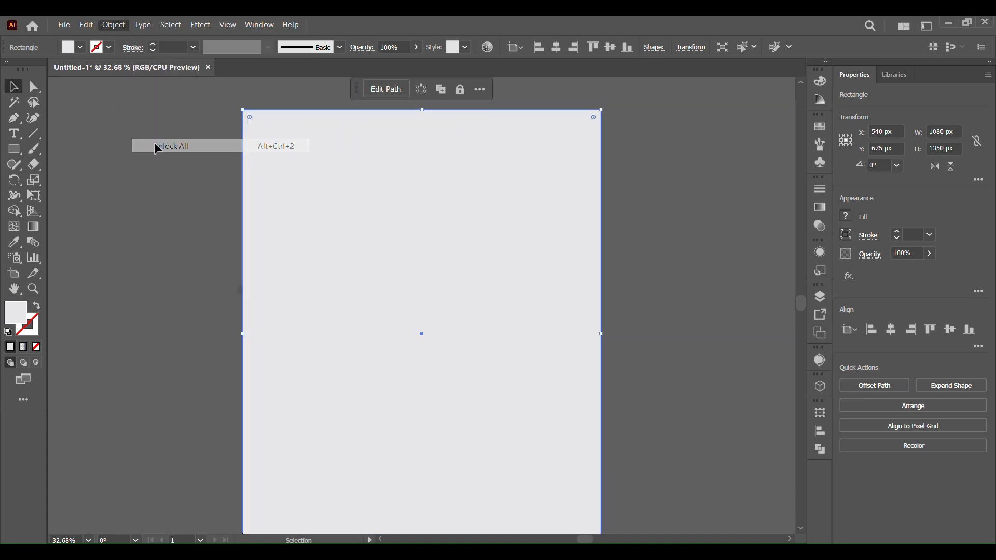
click(171, 109)
drag(163, 110, 673, 537)
right_click(511, 272)
click(551, 433)
key(ctrl+y)
click(678, 343)
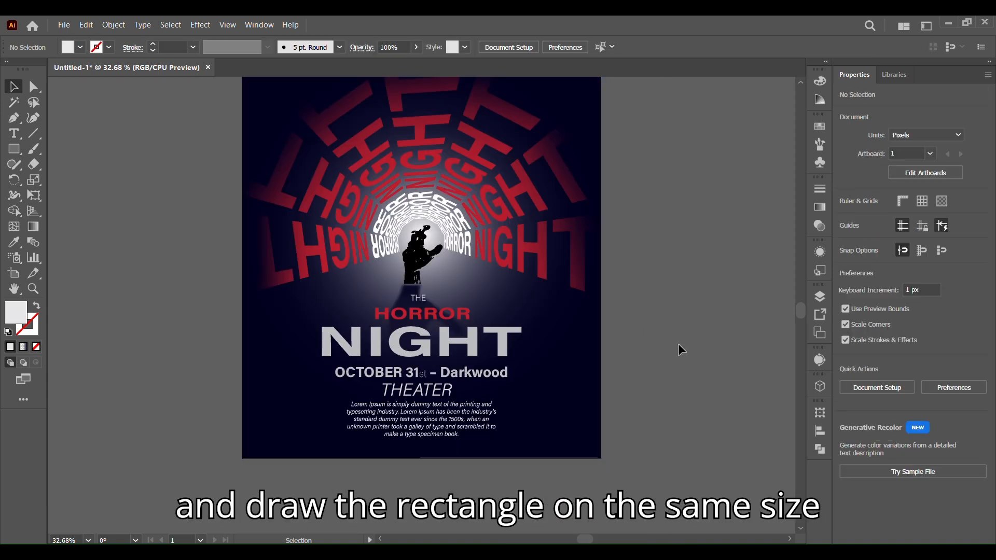
drag(800, 313, 800, 307)
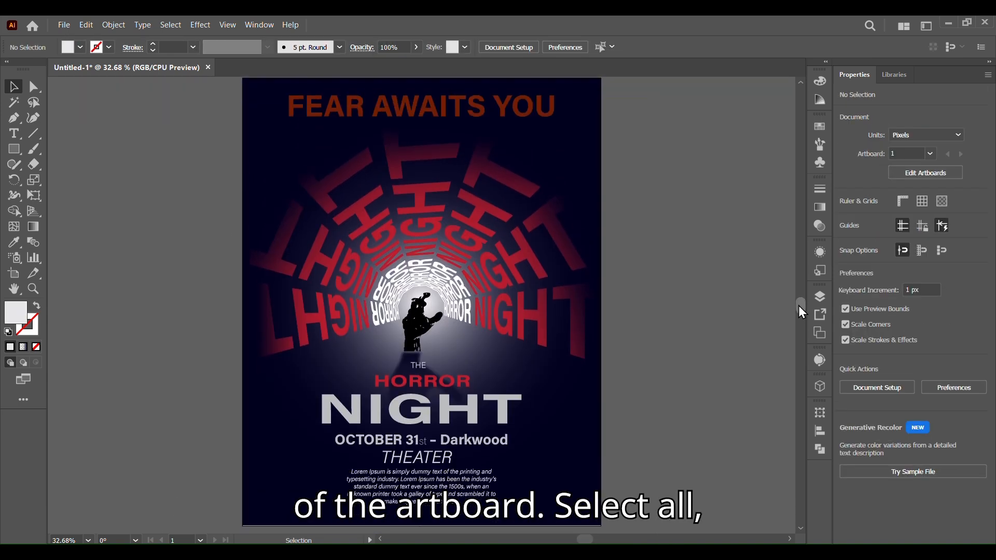
click(89, 539)
click(105, 528)
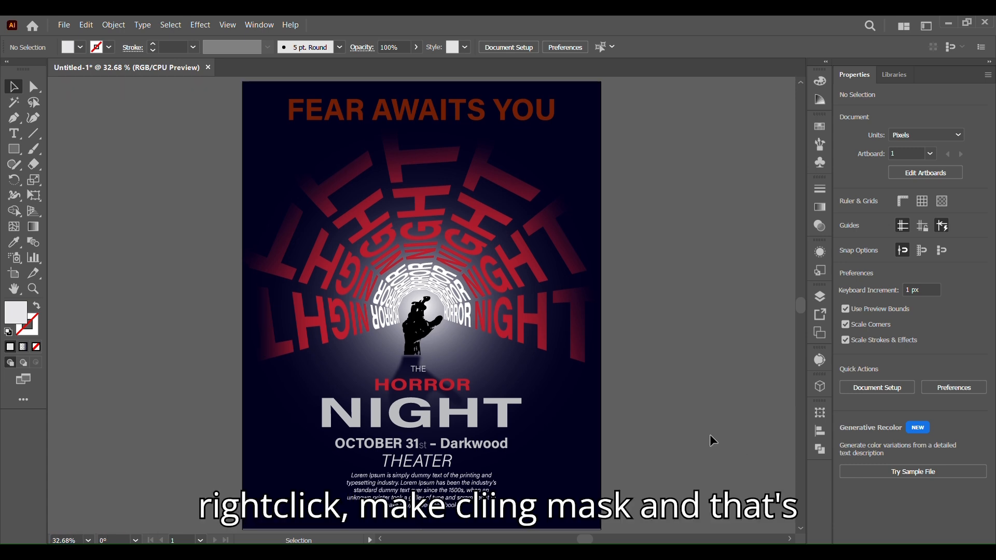
Undo the clipping mask on the poster artwork
key(ctrl+z)
key(ctrl+z)
key(m)
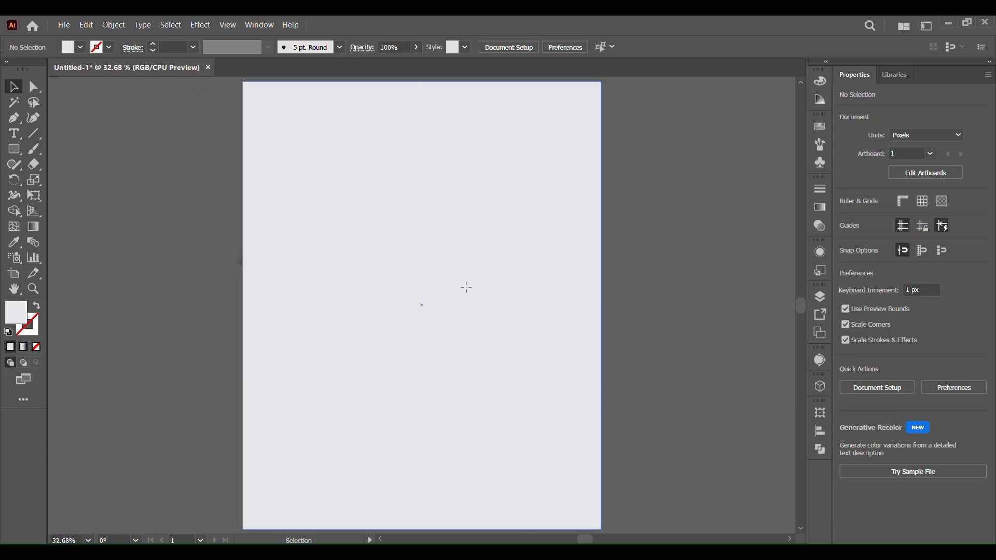
key(v)
Fit the lower edge of the artboard-size rectangle to the bottom edge of the artboard
click(469, 292)
scroll(518, 293, down, 3)
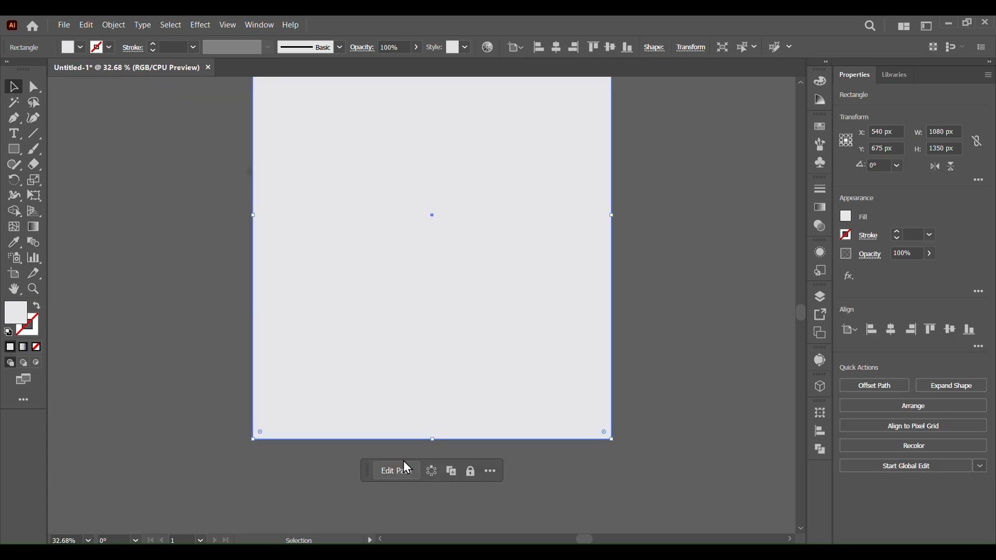
mouse_move(434, 442)
mouse_down()
mouse_move(439, 427)
mouse_move(434, 441)
mouse_up()
drag(800, 315, 801, 306)
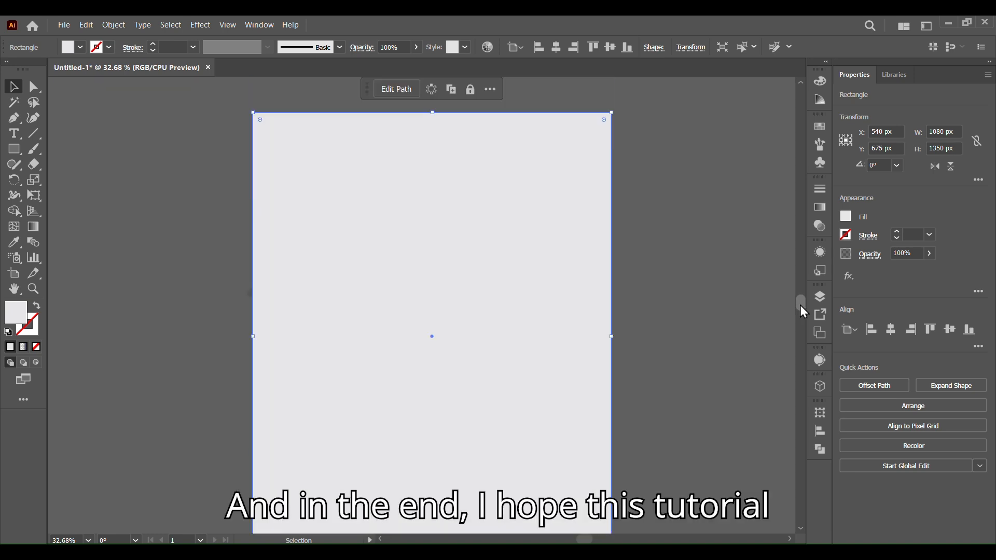
Select all poster artwork together with the covering rectangle and make a clipping mask from them
drag(186, 99, 662, 520)
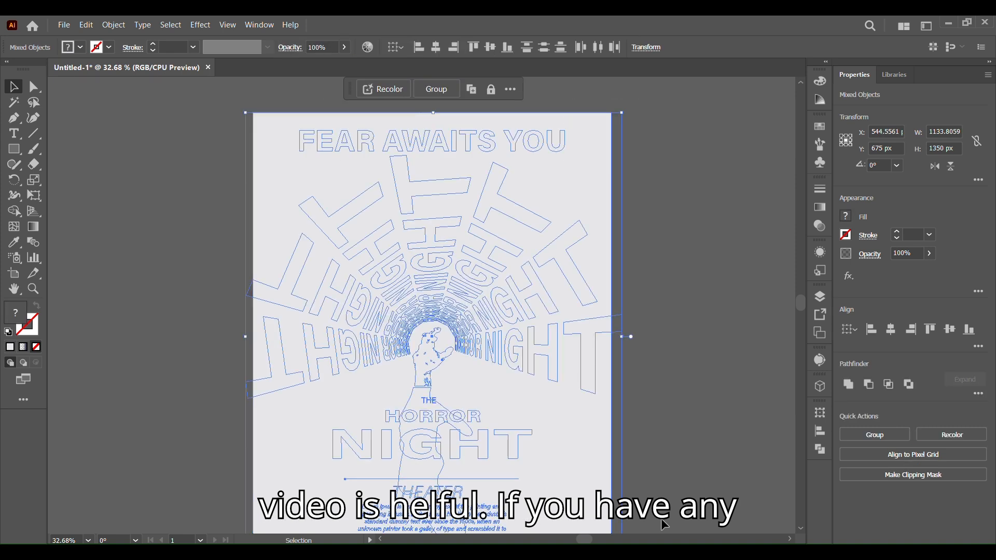
right_click(576, 460)
click(613, 358)
scroll(712, 388, up, 5)
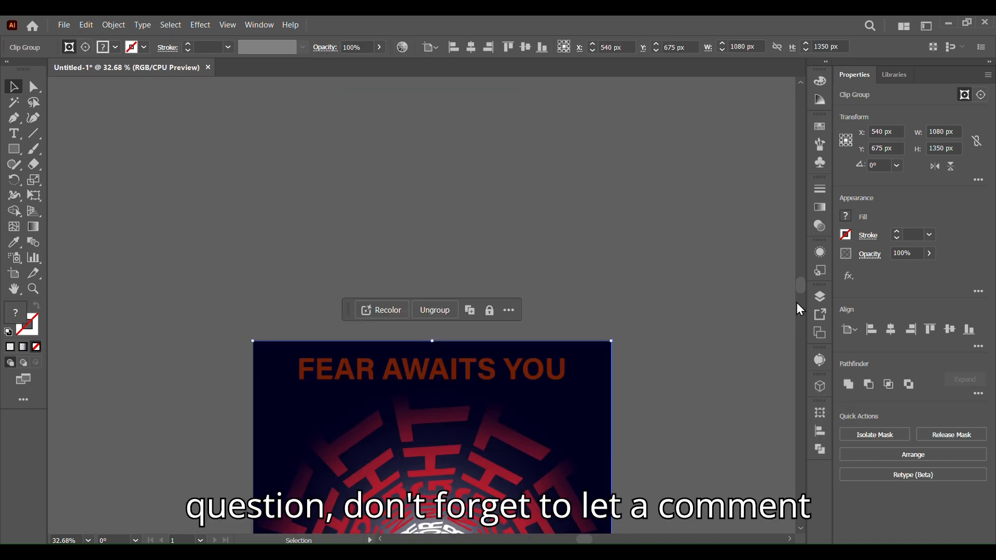
scroll(94, 451, down, 5)
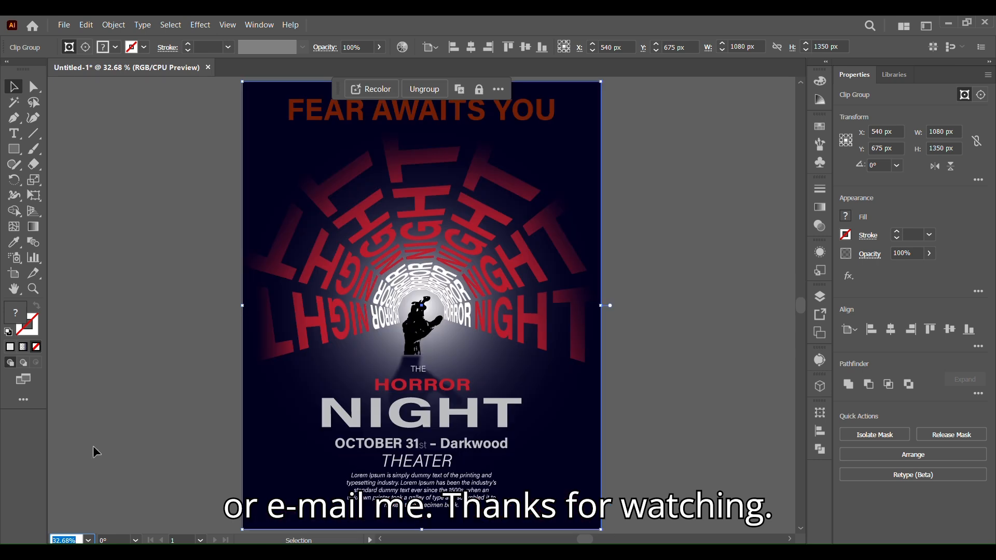
click(119, 240)
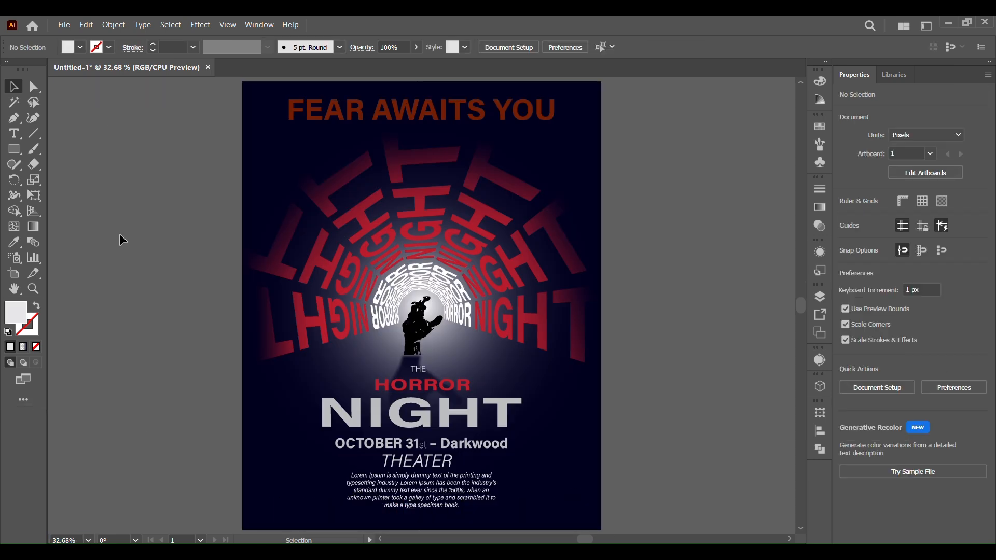